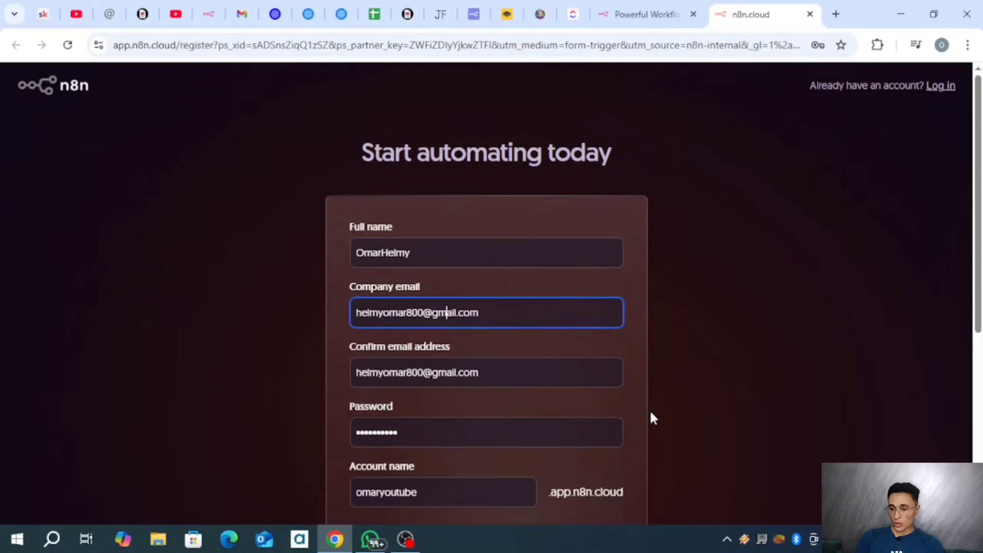
Start the free 14-day trial with the newsletter option enabled and save the login in the browser.
scroll(589, 487, down, 2)
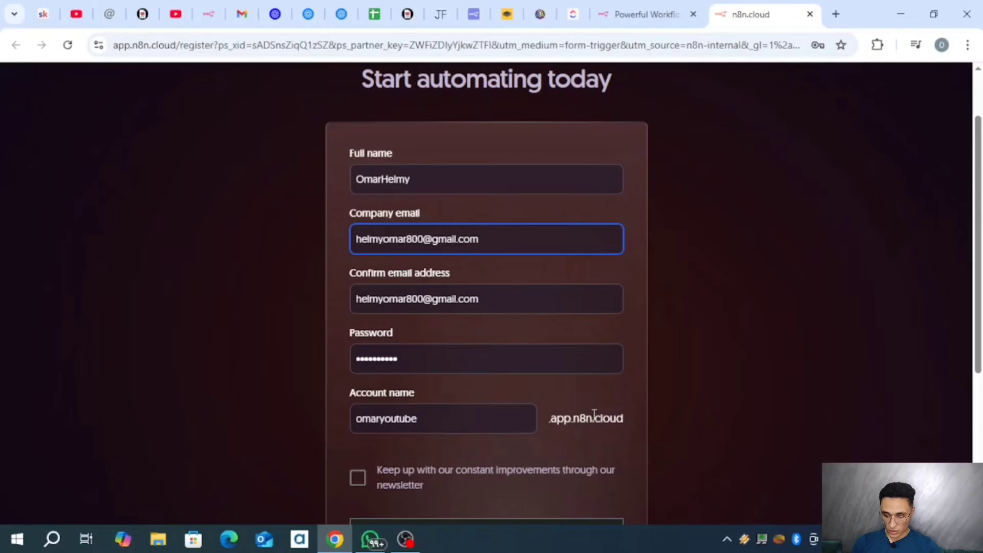
scroll(368, 471, down, 2)
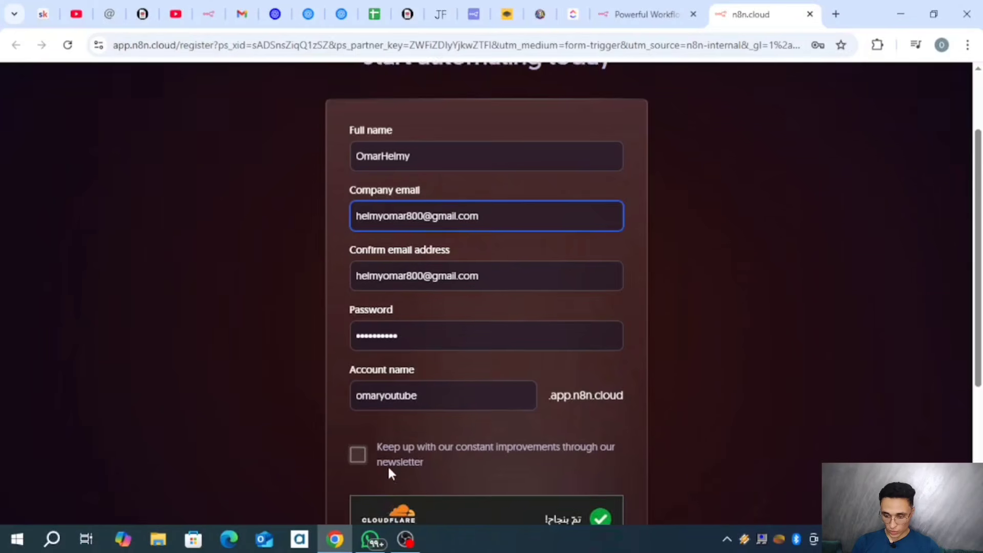
click(357, 355)
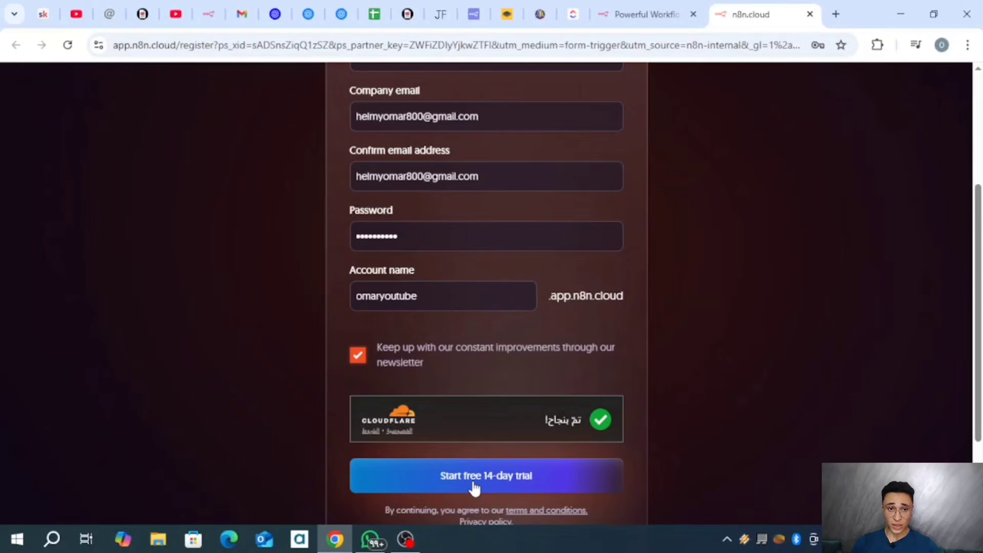
click(474, 488)
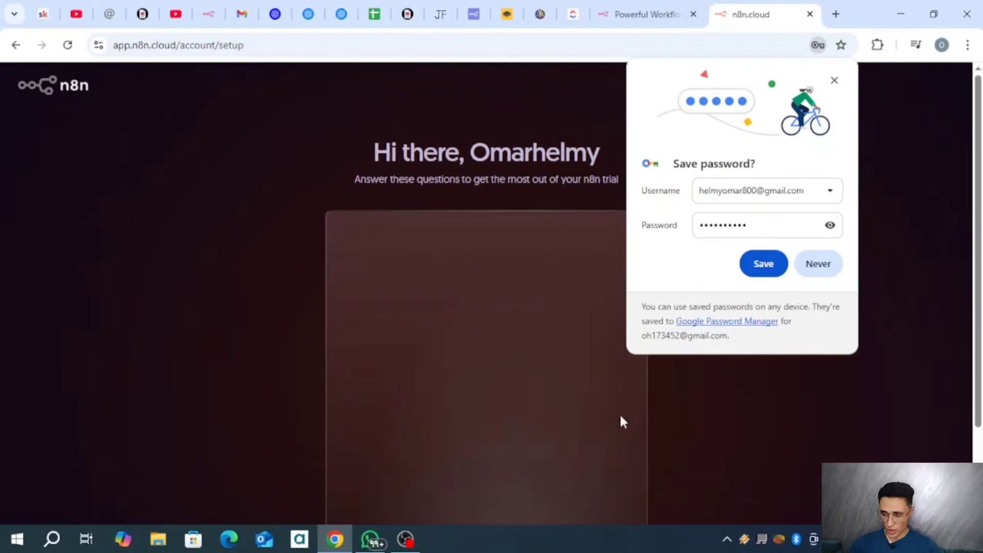
click(762, 270)
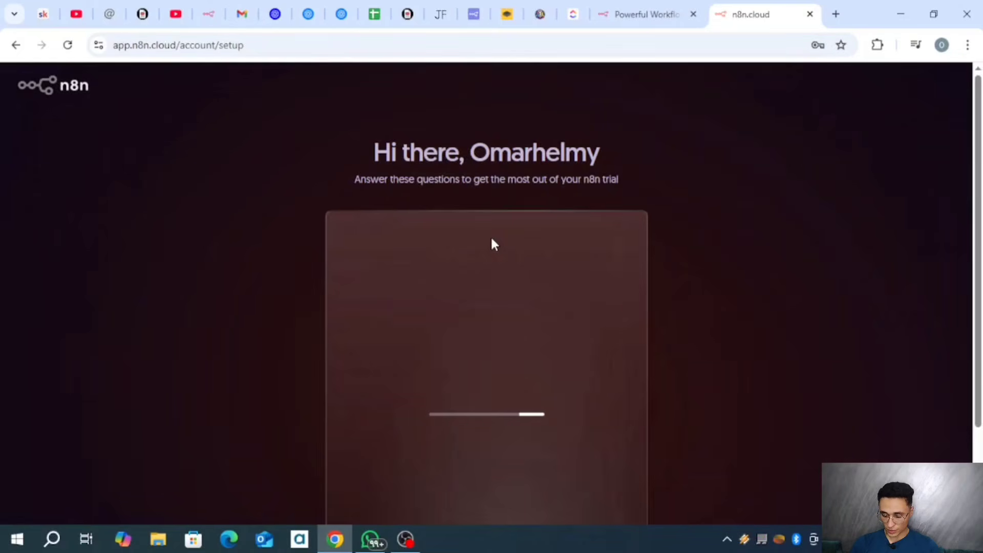
Answer the first setup question with <20 and choose IT as the team.
scroll(574, 362, down, 2)
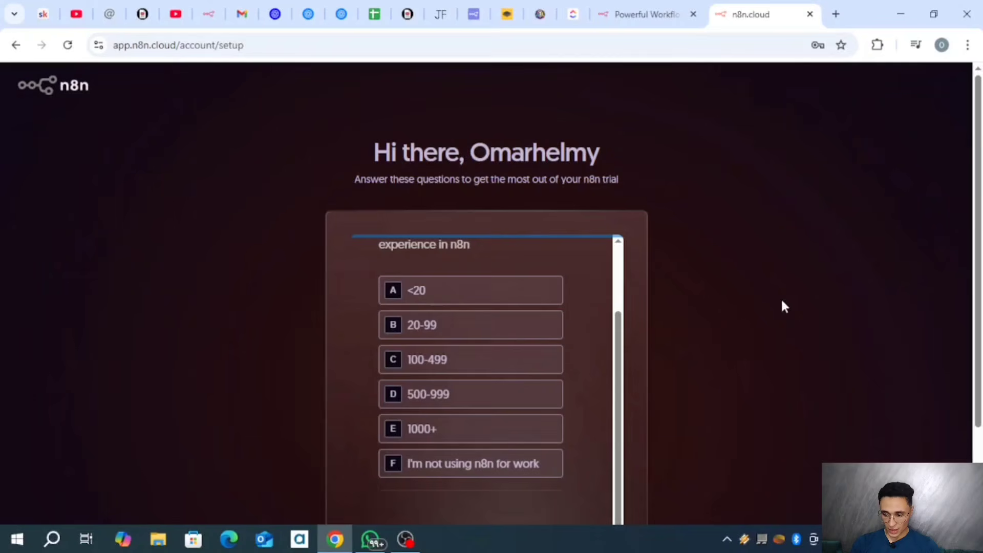
drag(978, 230, 977, 320)
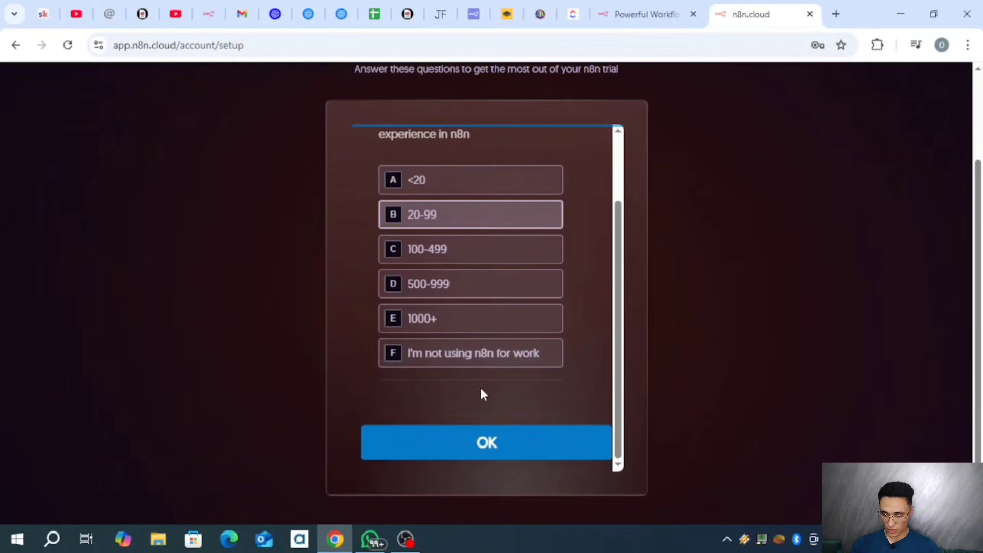
click(477, 174)
click(456, 435)
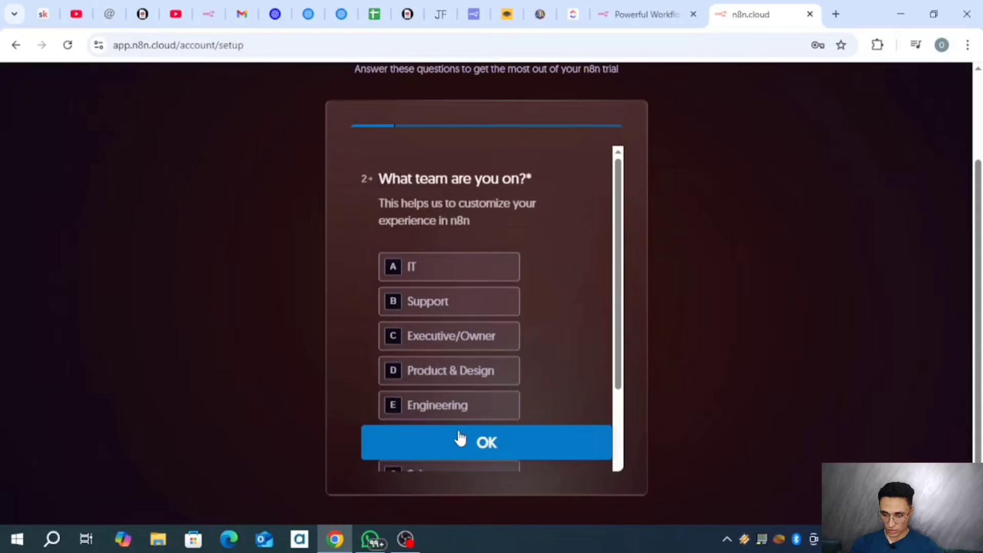
click(442, 256)
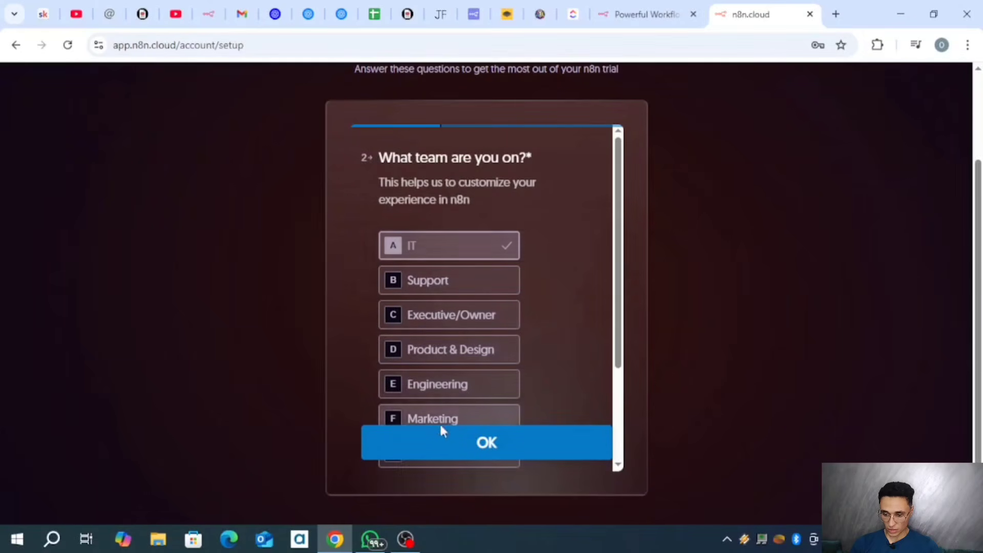
click(443, 434)
Describe the company as an Automation agency and choose "Using regex for text extraction" as the comfortable skill.
click(480, 240)
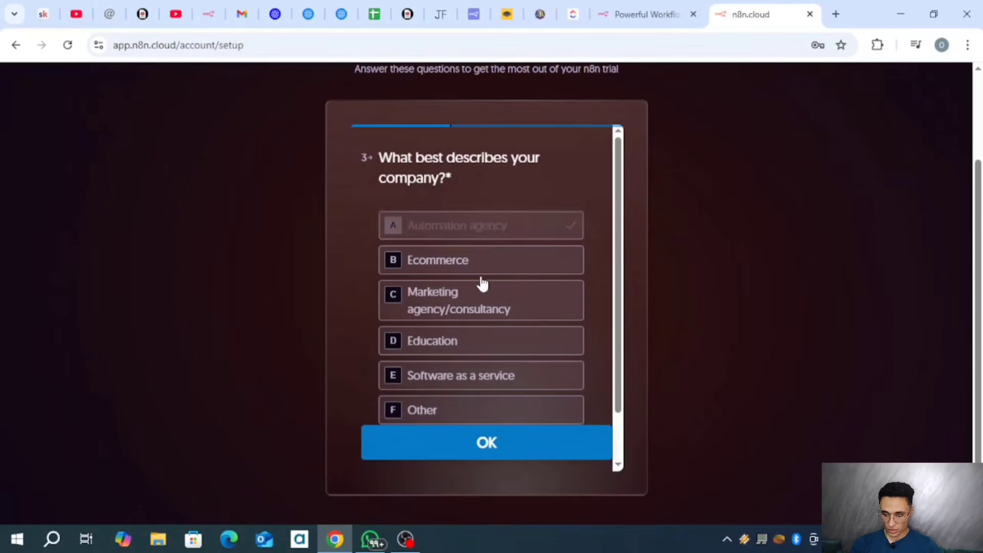
click(487, 441)
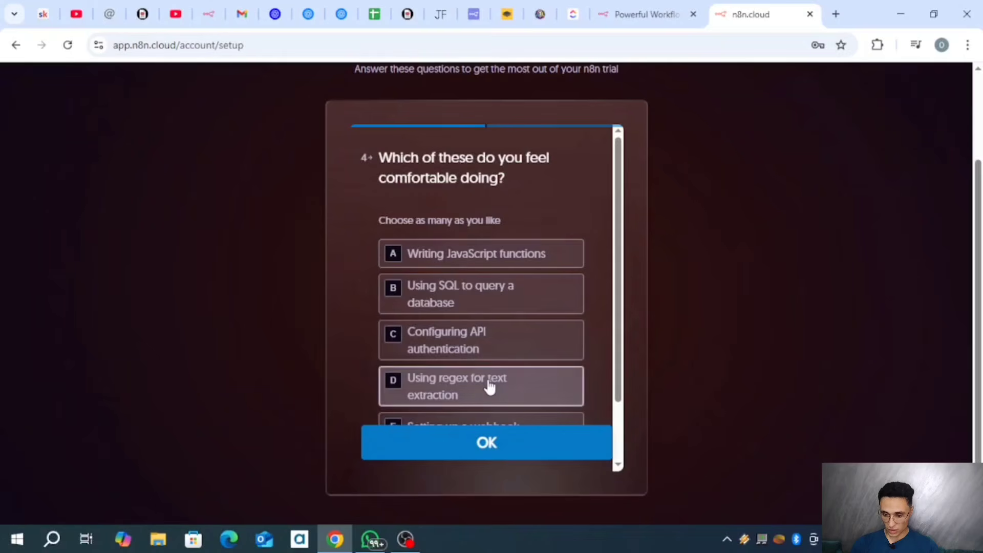
click(489, 387)
click(487, 441)
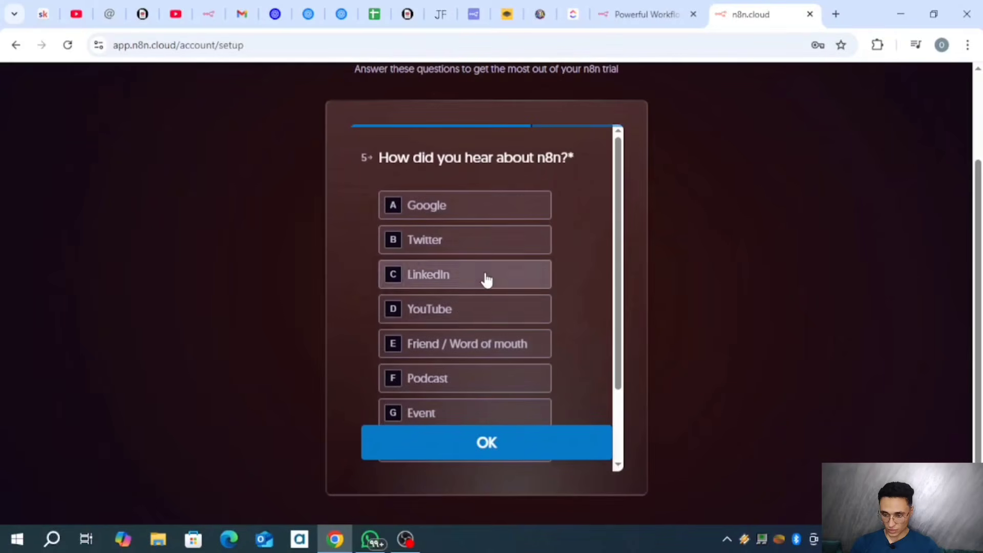
Give YouTube as the source for hearing about n8n, choose "For a customer" as the account purpose, and submit the survey.
click(463, 320)
click(446, 459)
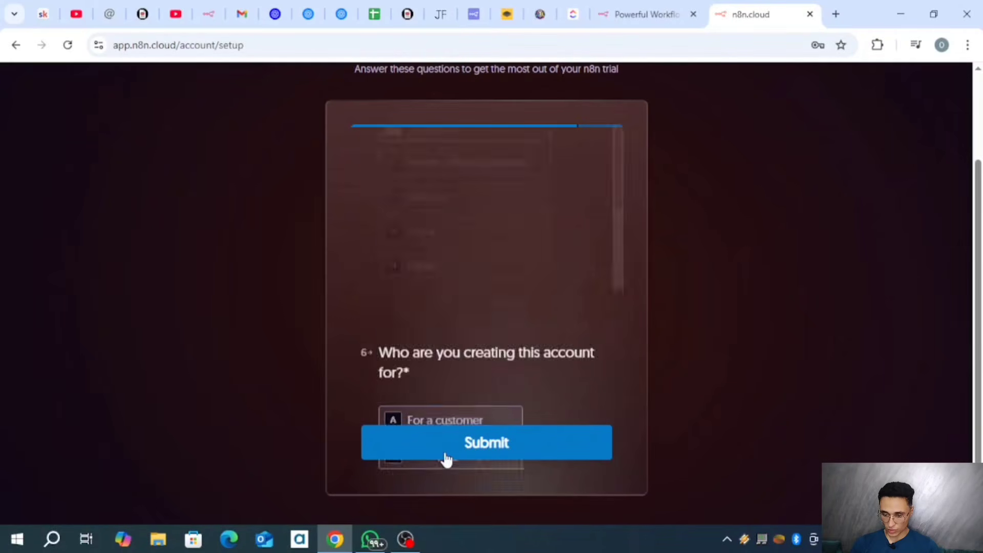
click(443, 454)
click(463, 243)
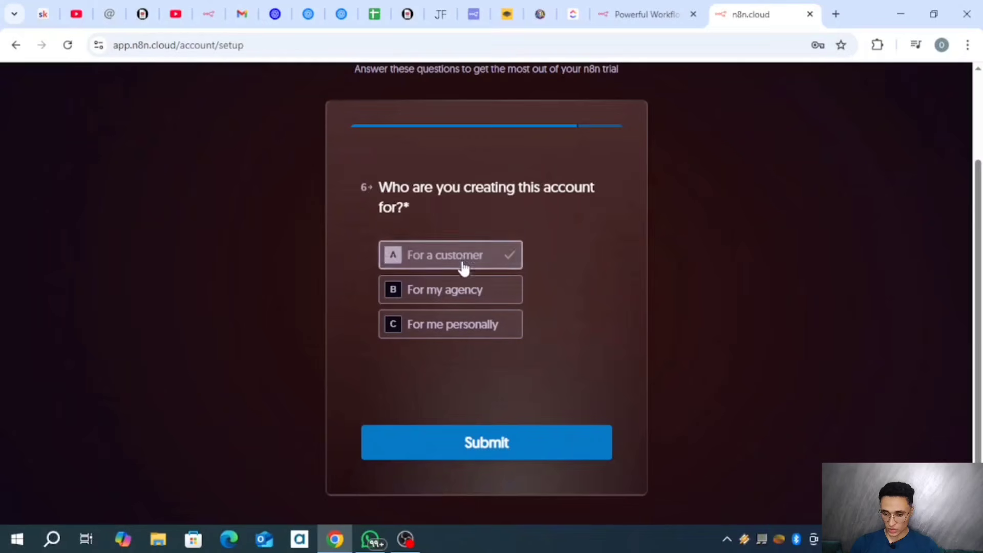
click(478, 454)
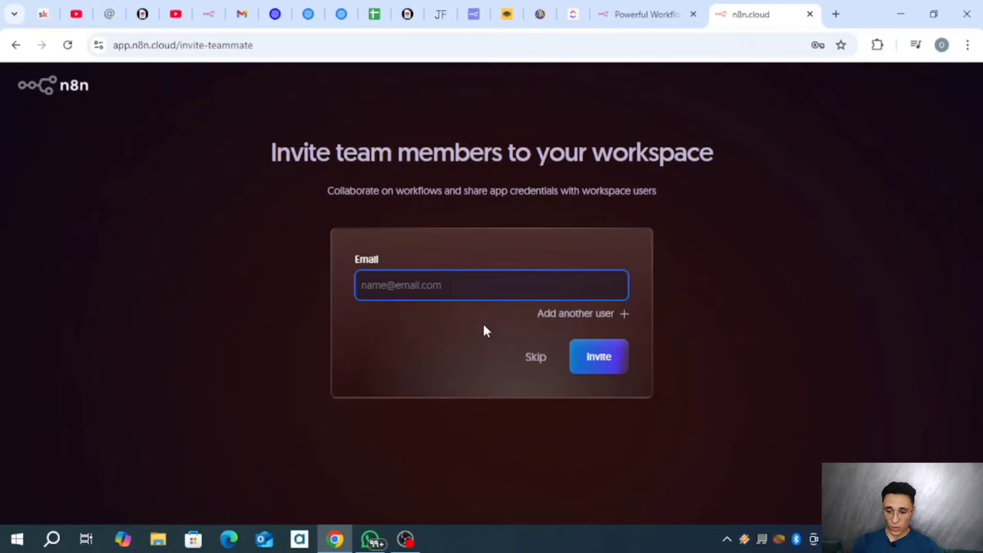
Skip inviting team members and start automating in the new workspace.
click(542, 359)
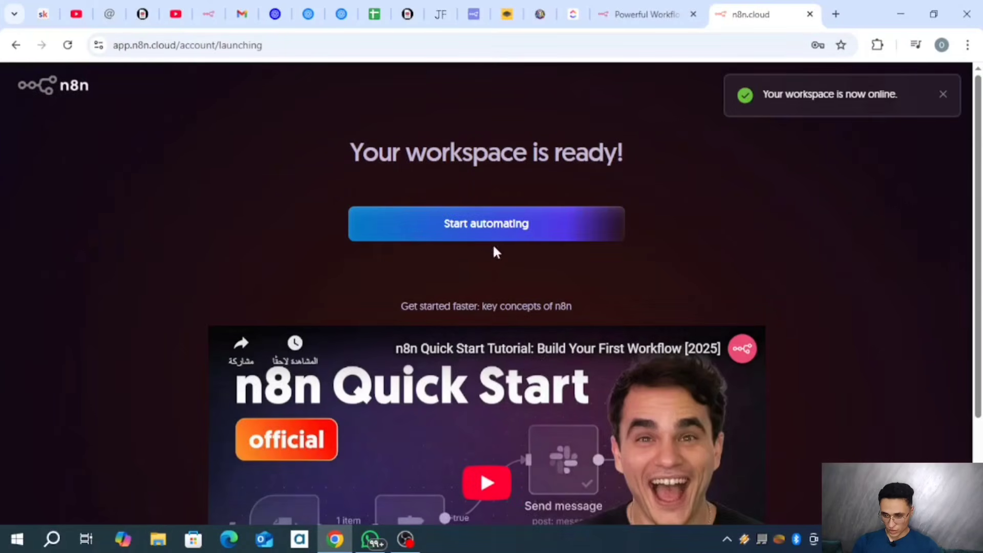
scroll(705, 292, down, 2)
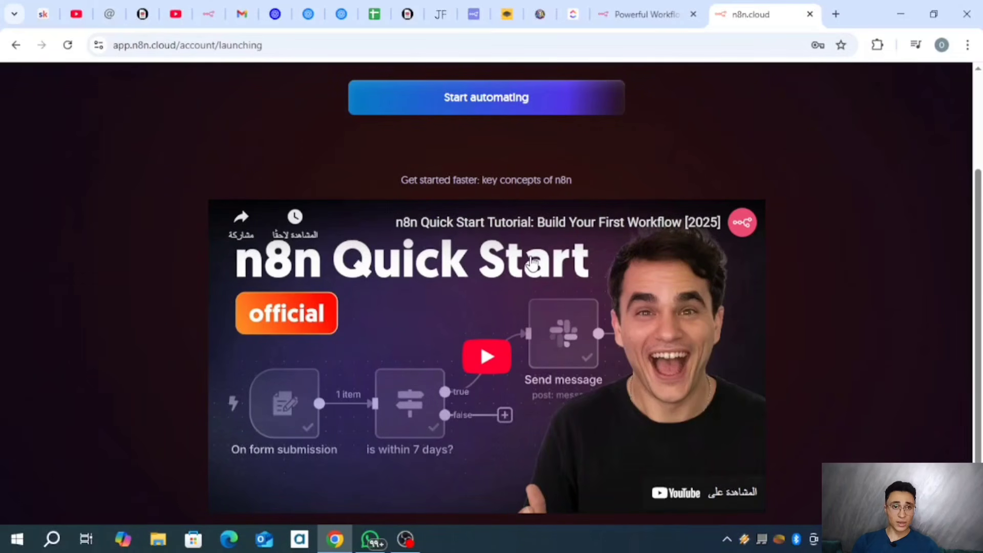
scroll(602, 162, up, 2)
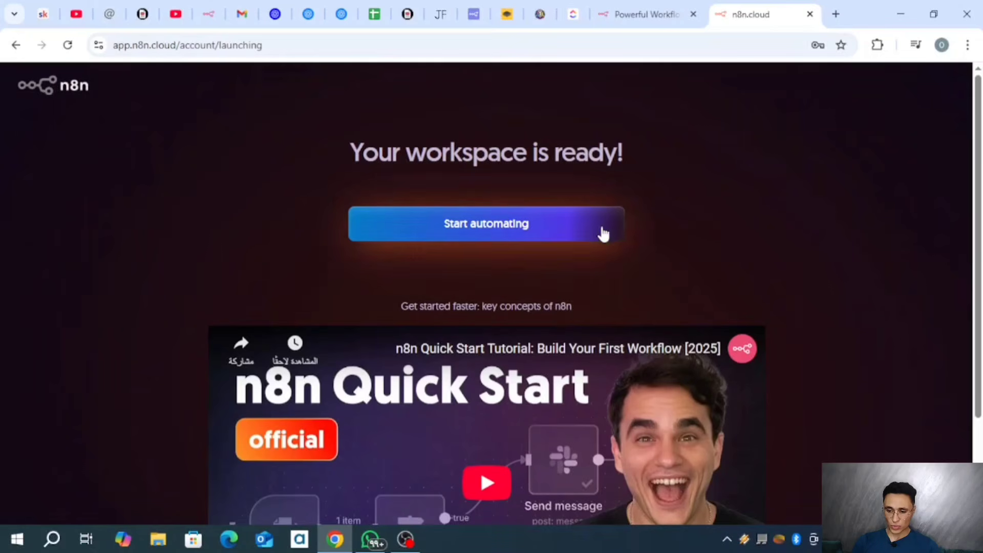
click(545, 231)
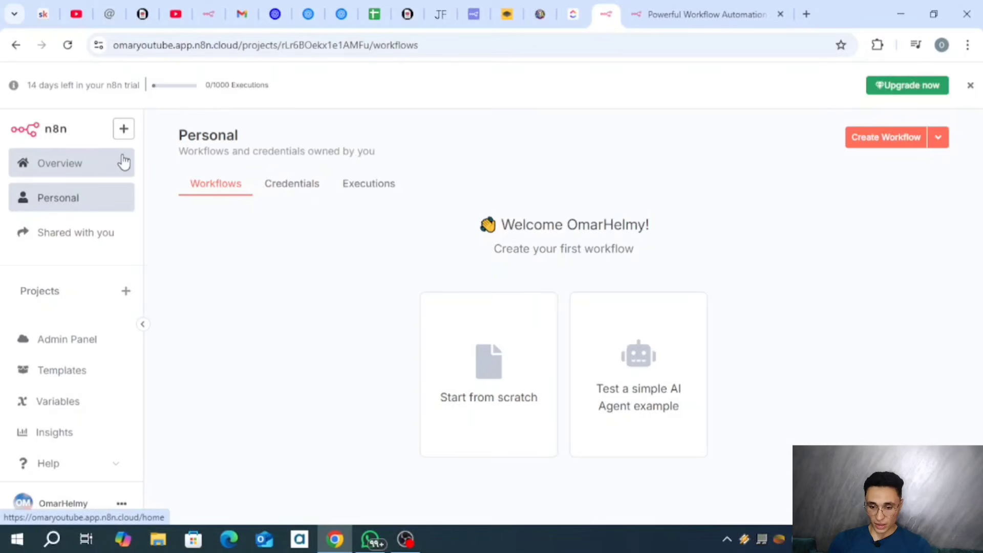
Create a new workflow in the Personal space.
click(123, 134)
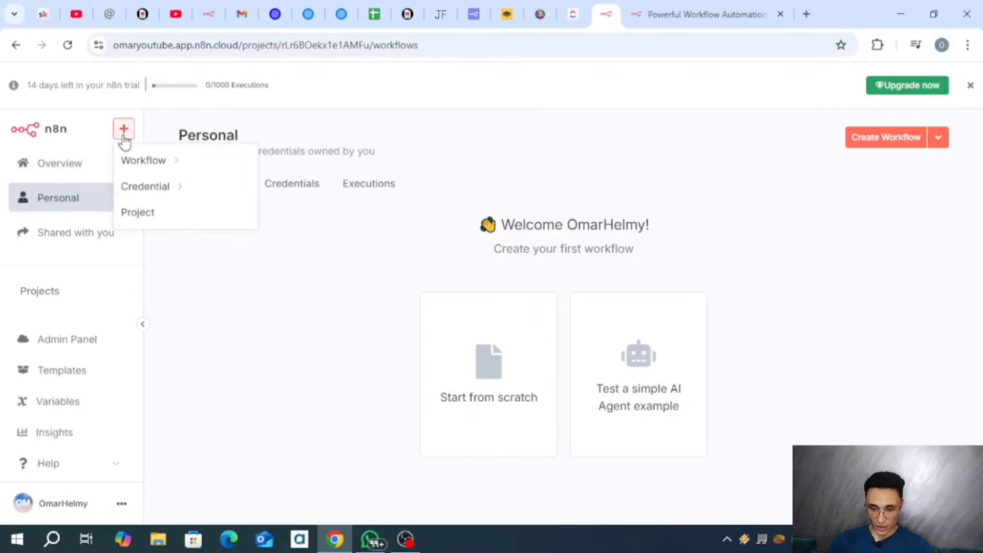
mouse_move(193, 165)
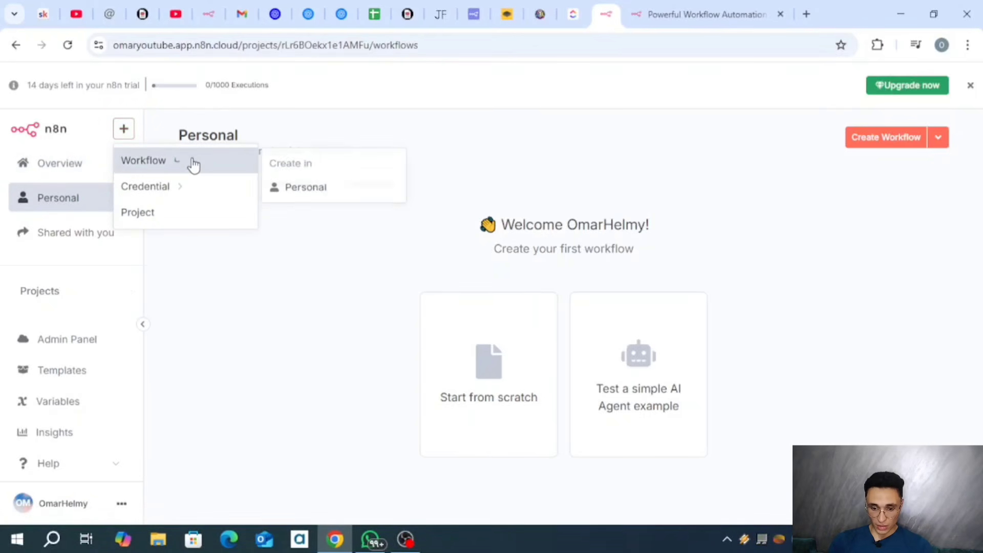
click(286, 202)
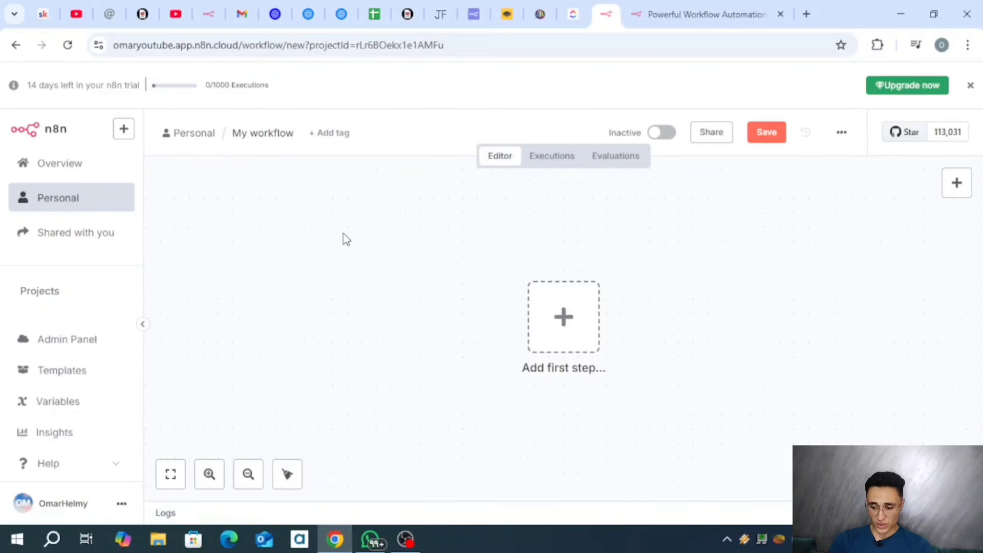
Rename the workflow to the owner's first name followed by YouTube, and add the tag YouTube.
click(253, 133)
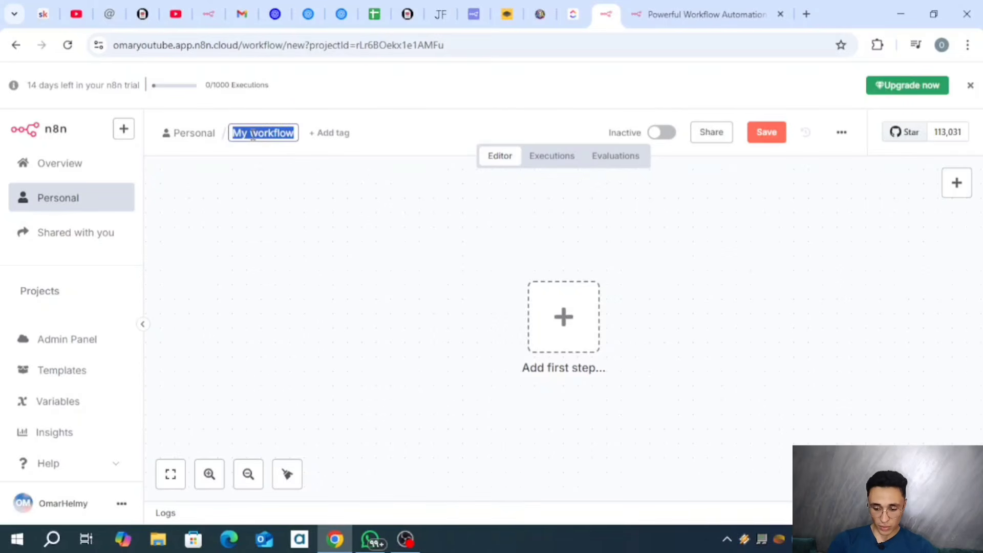
key(BackSpace)
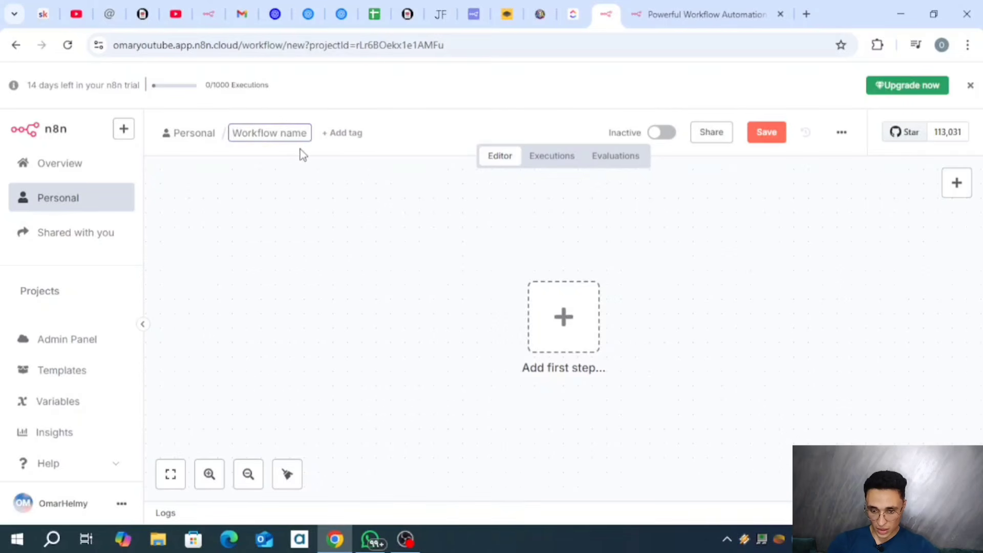
text(OmarYouTube)
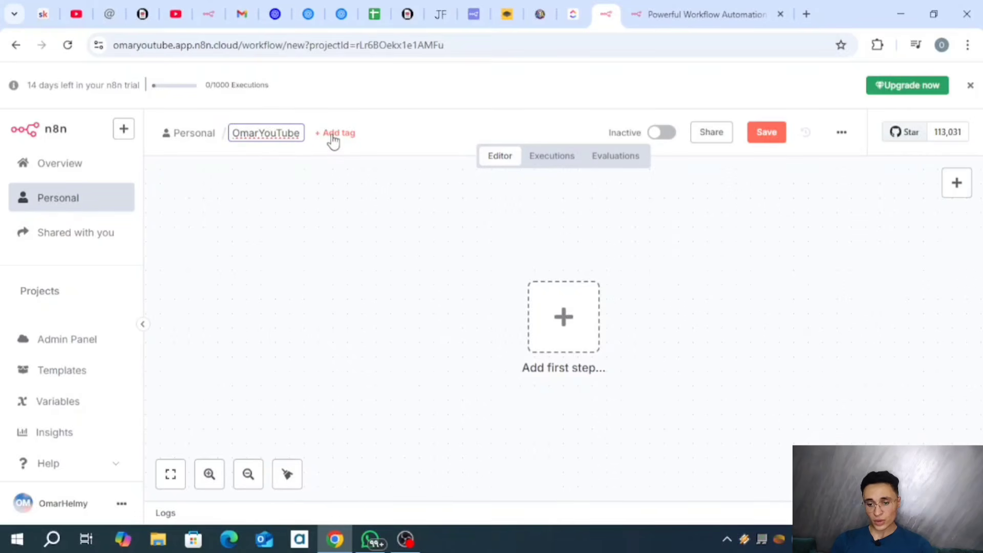
key(Return)
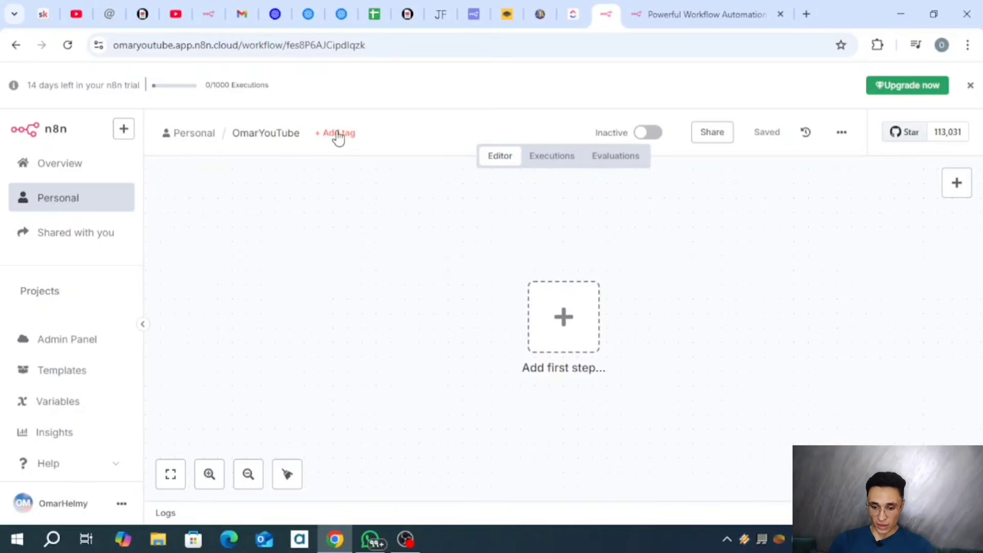
click(338, 134)
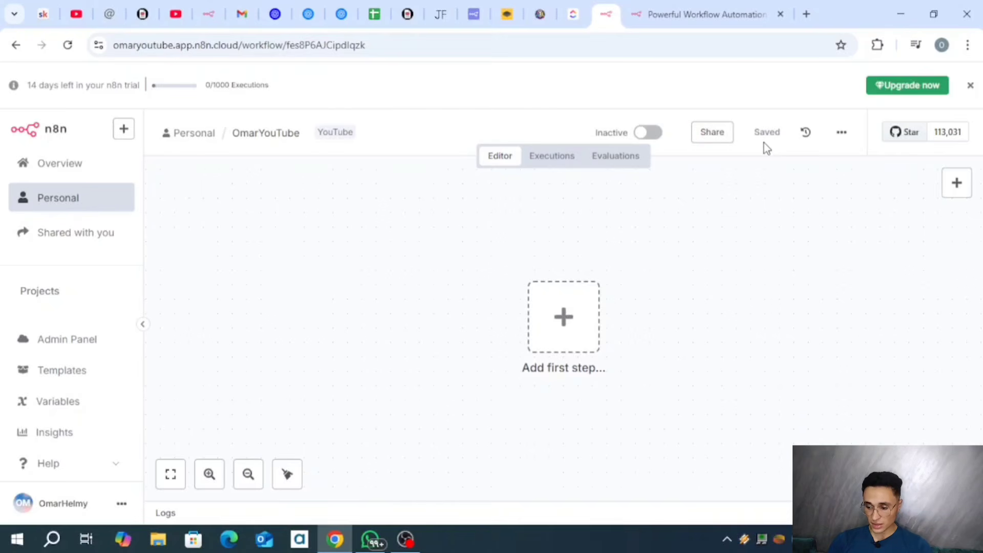
Examine the workflow's version history, its additional actions and the triggers offered for the first step.
click(806, 134)
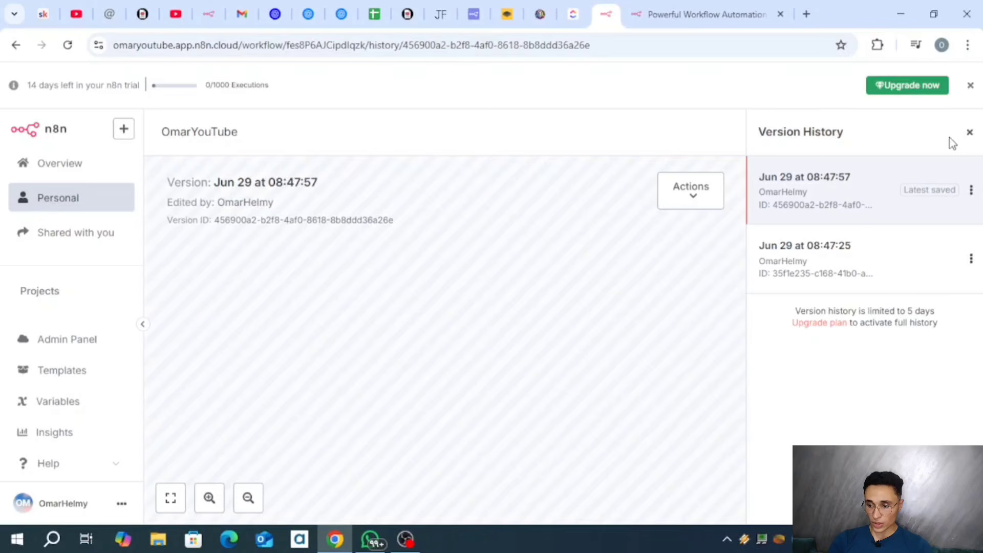
click(969, 132)
click(841, 133)
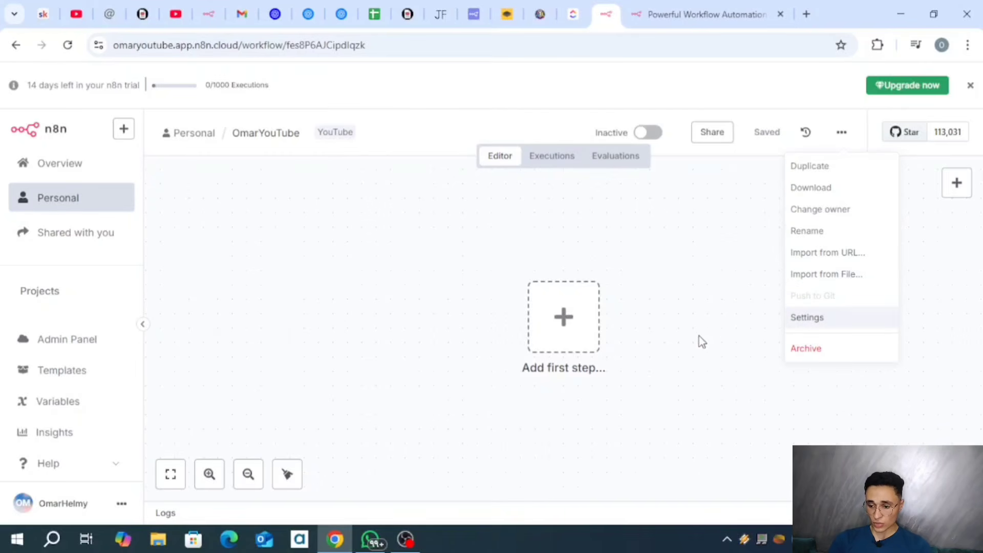
click(578, 428)
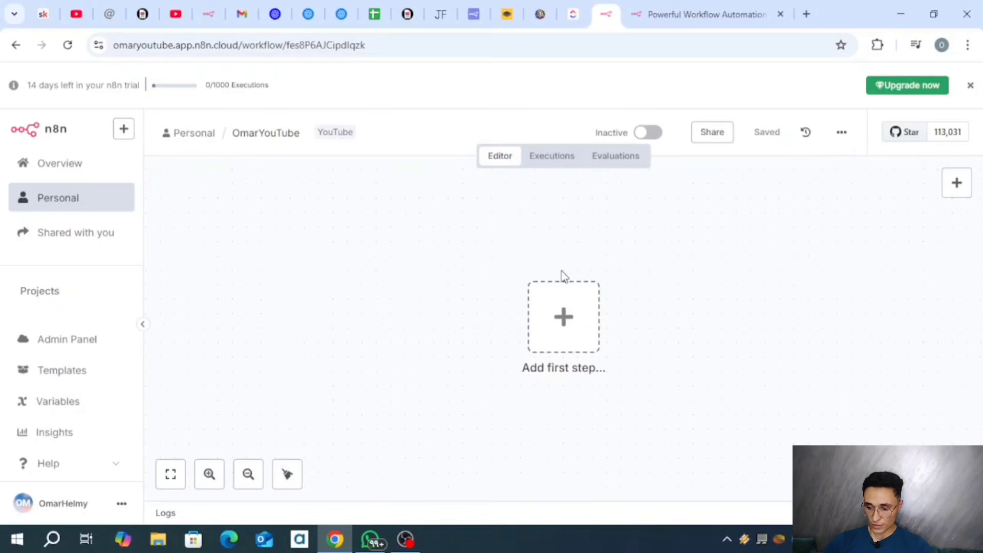
click(561, 330)
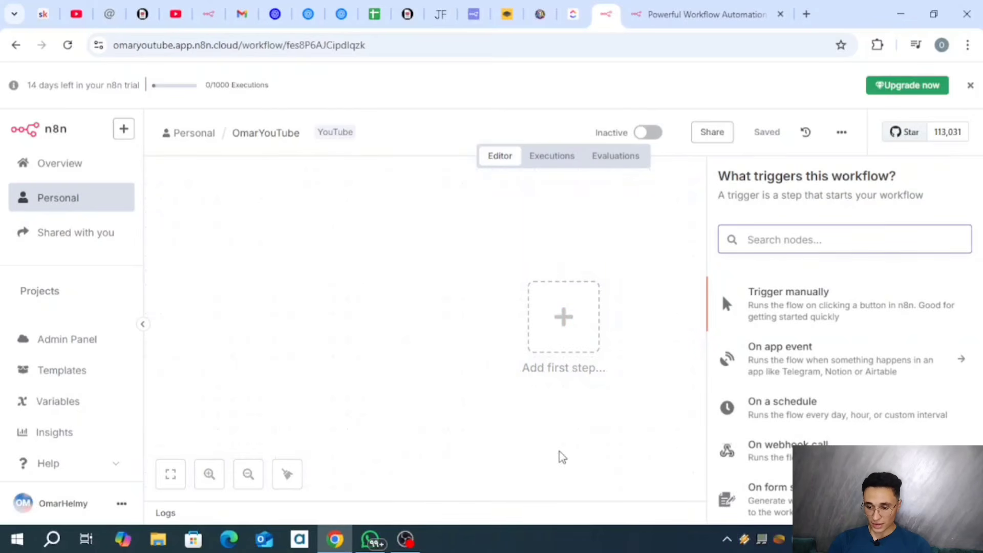
click(577, 409)
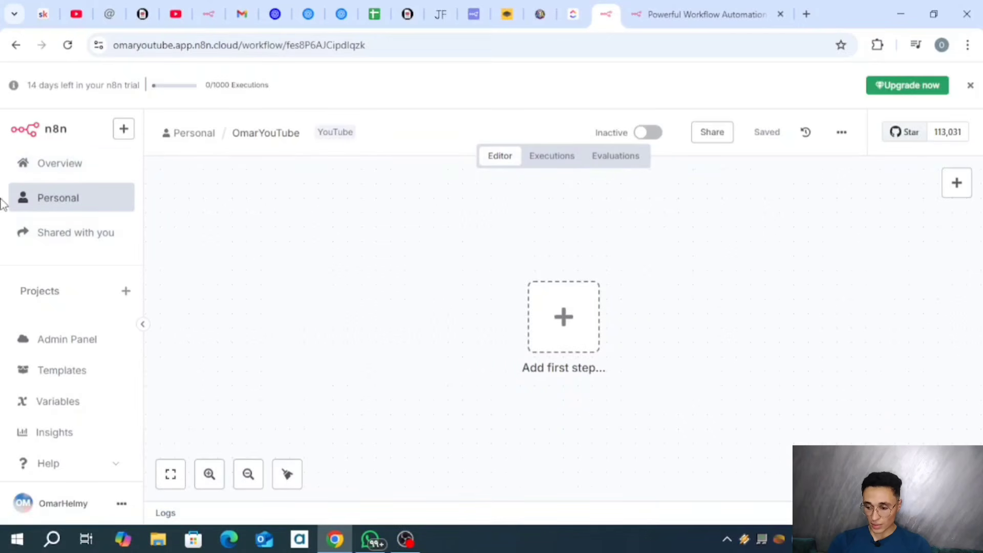
Look through the workflow lists in Overview, Personal and Shared with you.
click(46, 164)
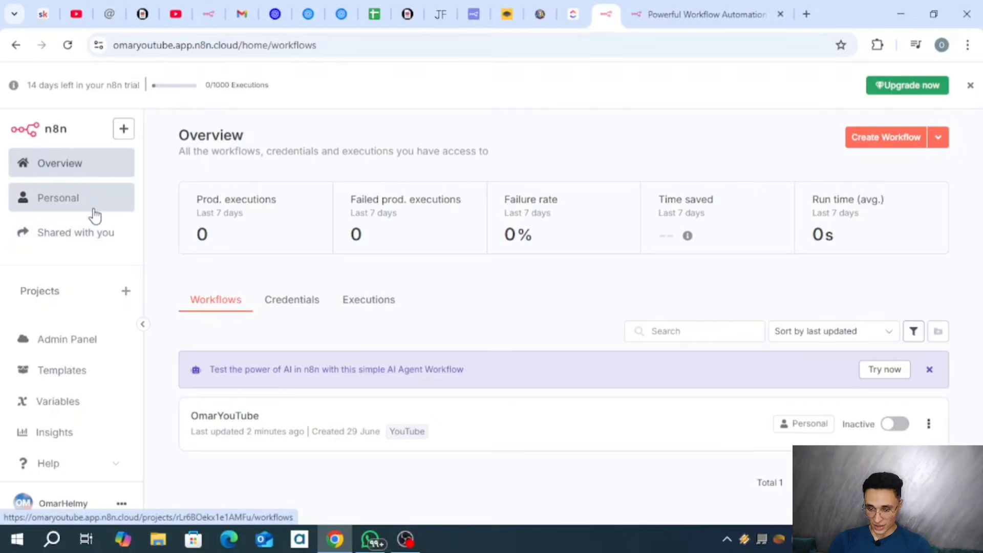
click(72, 199)
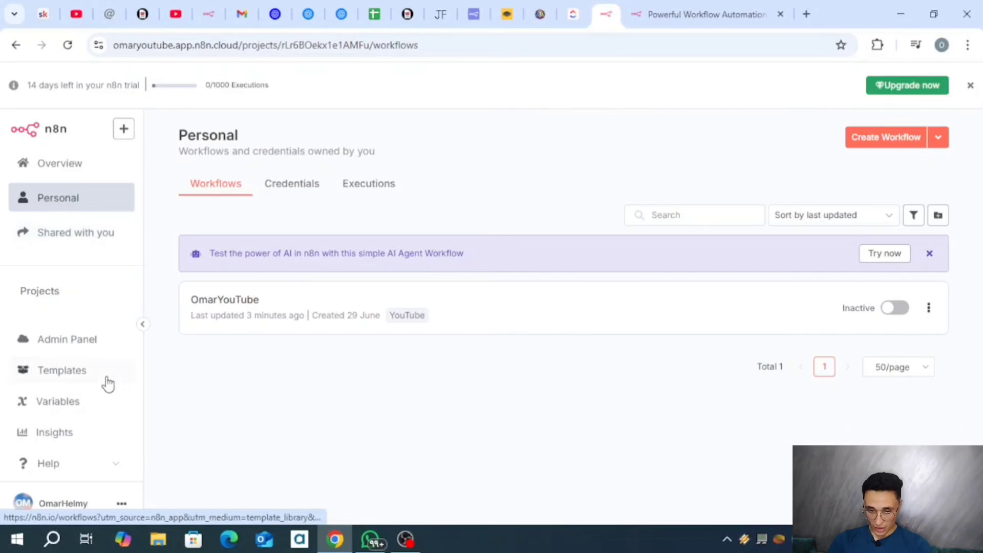
click(81, 247)
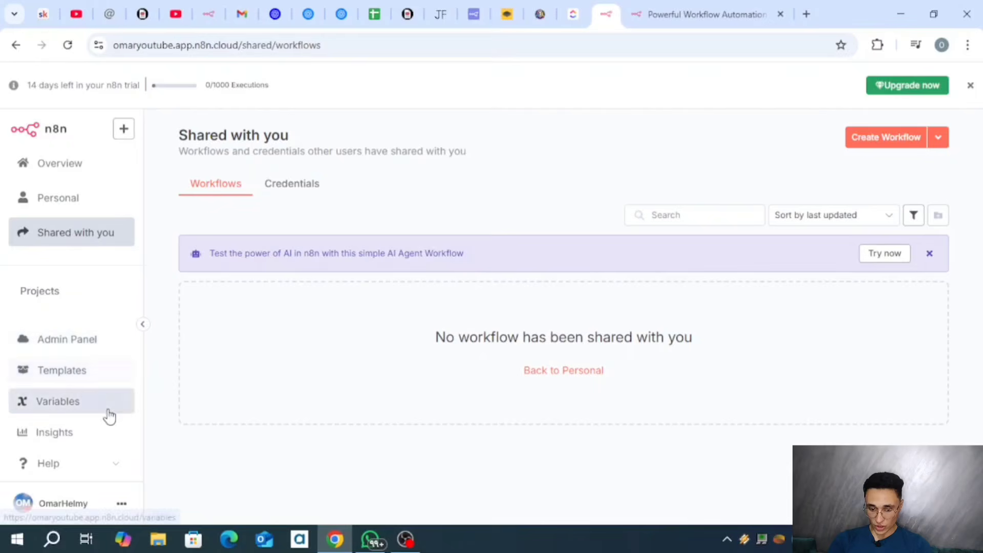
Open the workflow templates library, filter it by the AI category, and look through the listed templates.
click(88, 379)
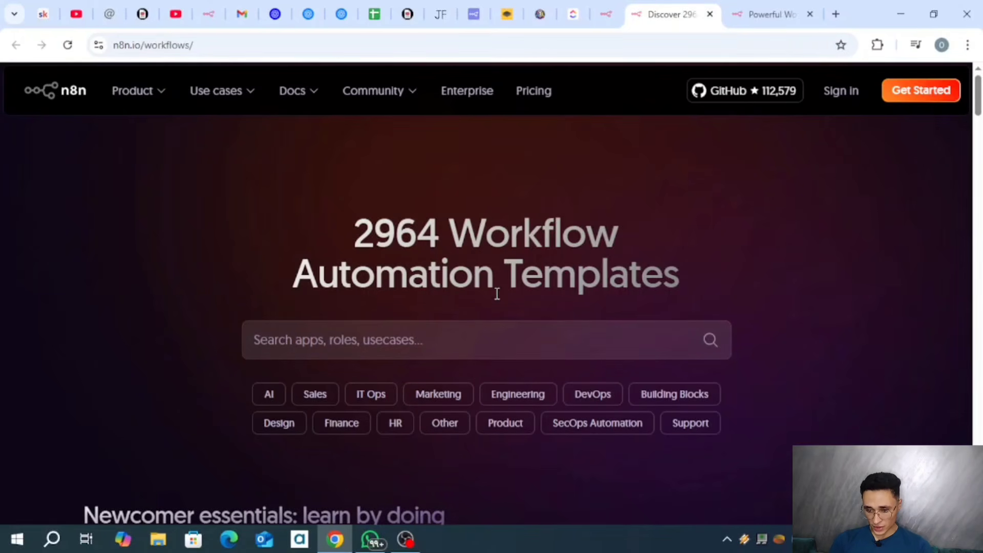
scroll(474, 416, down, 2)
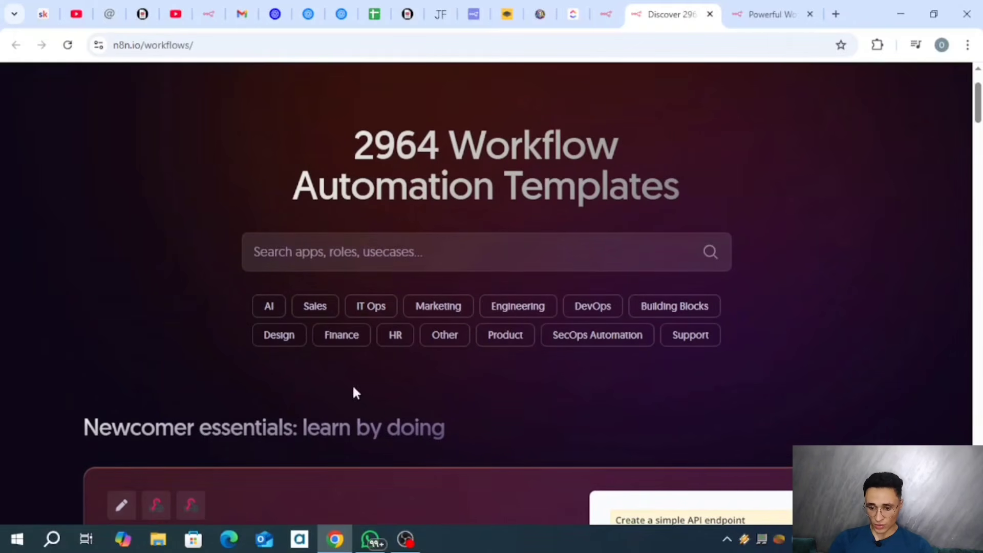
click(270, 307)
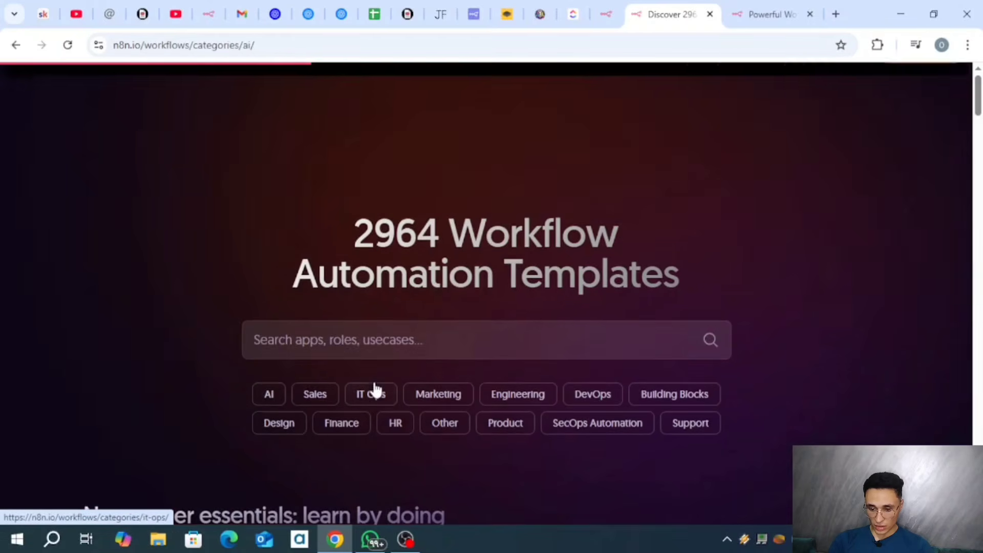
scroll(423, 384, down, 8)
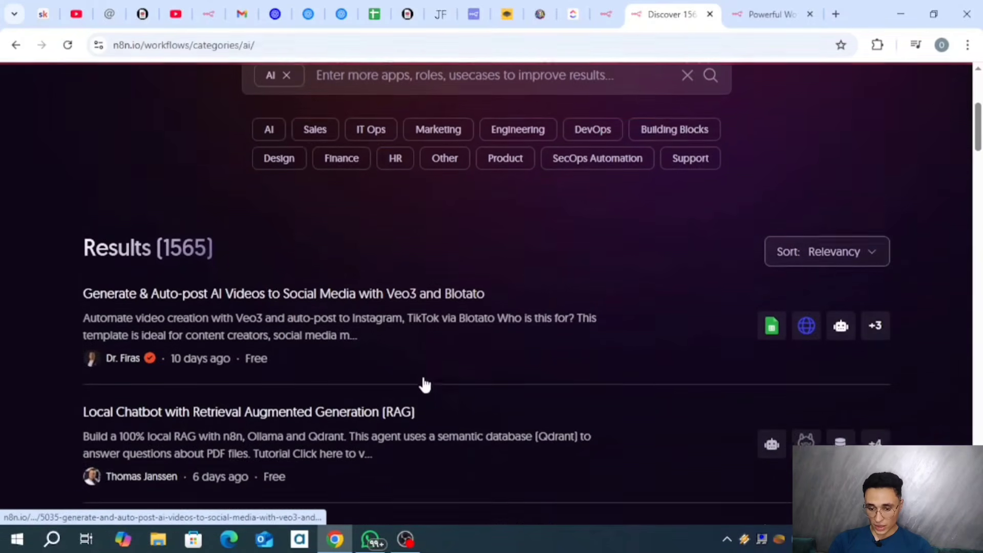
scroll(423, 384, down, 4)
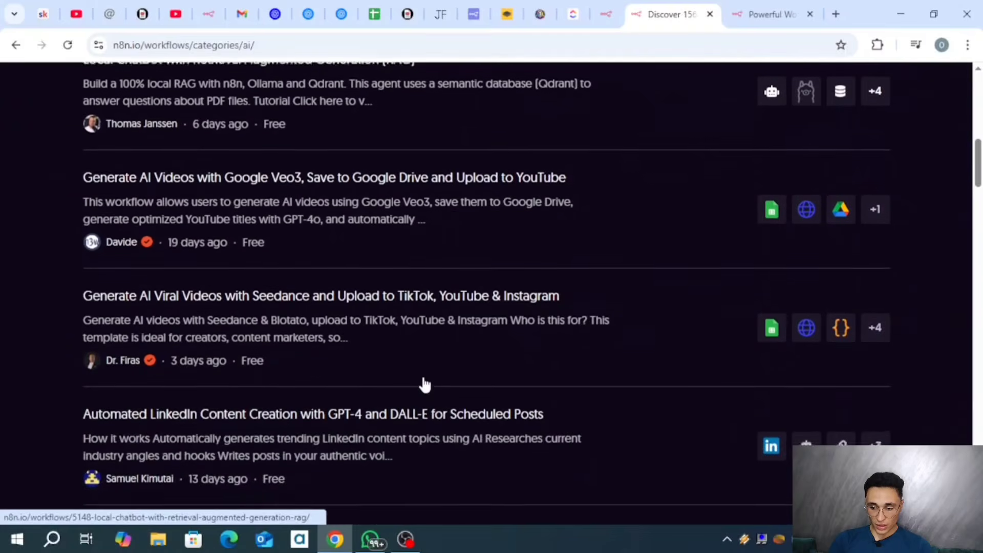
scroll(423, 385, up, 4)
scroll(423, 385, up, 4)
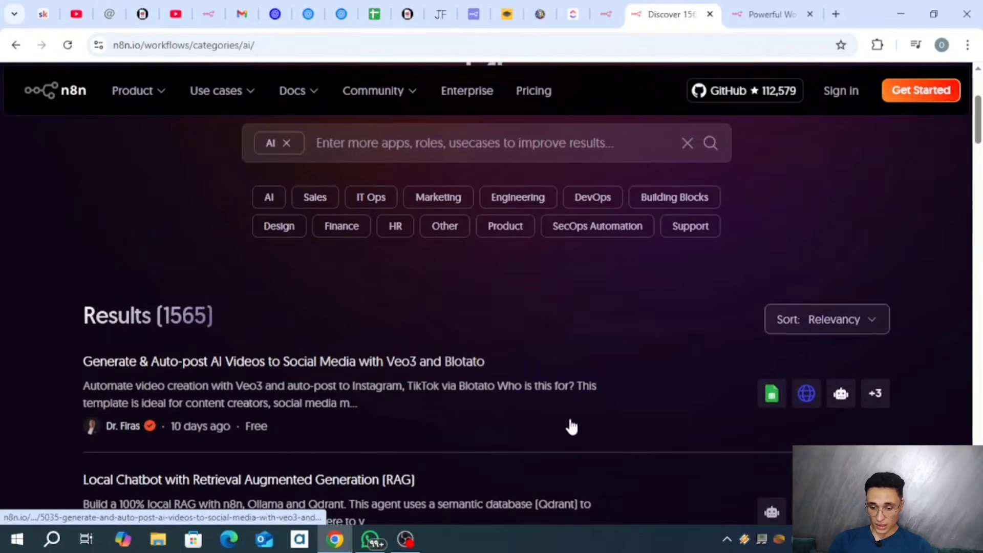
Open the template Generate & Auto-post AI Videos to Social Media with Veo3 and Blotato and enlarge its interactive workflow preview.
click(649, 413)
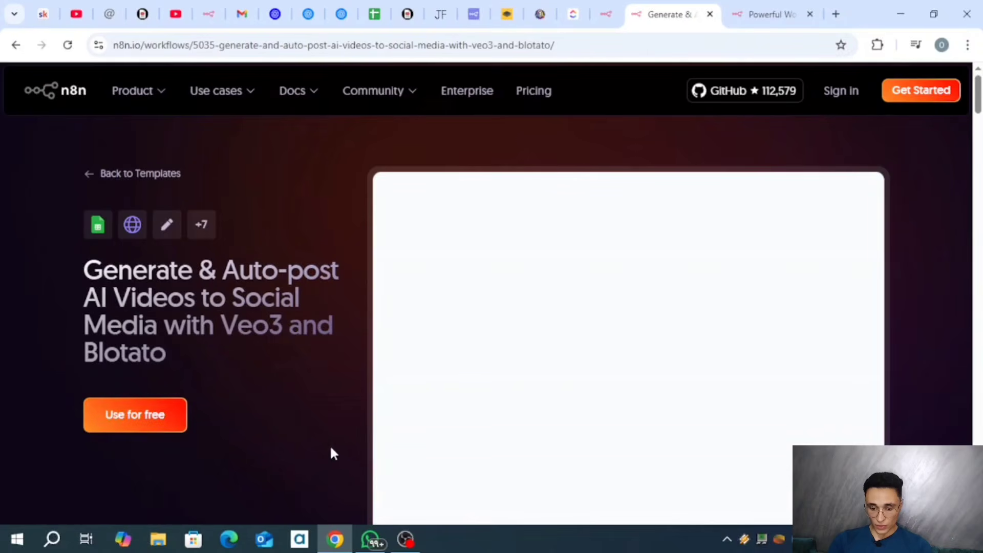
scroll(334, 450, down, 2)
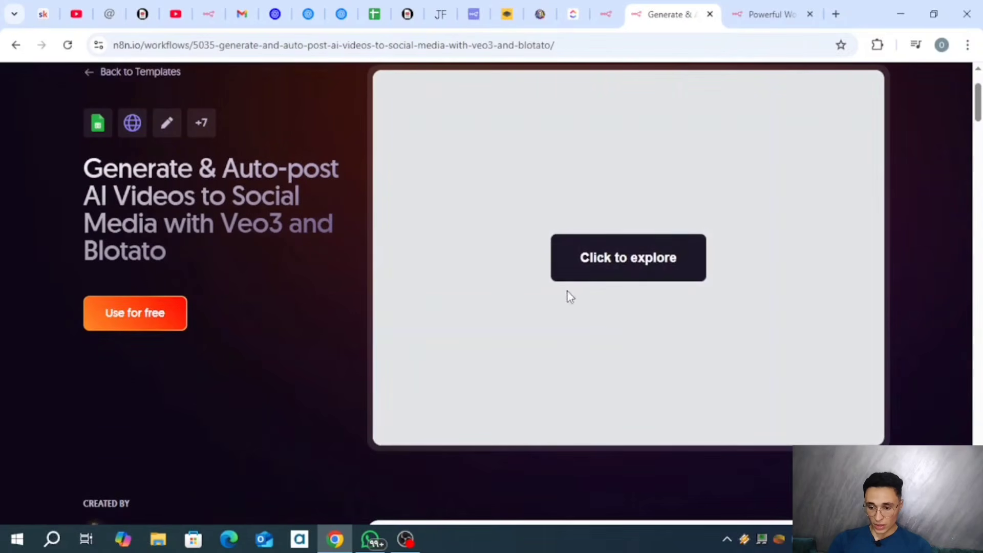
click(617, 259)
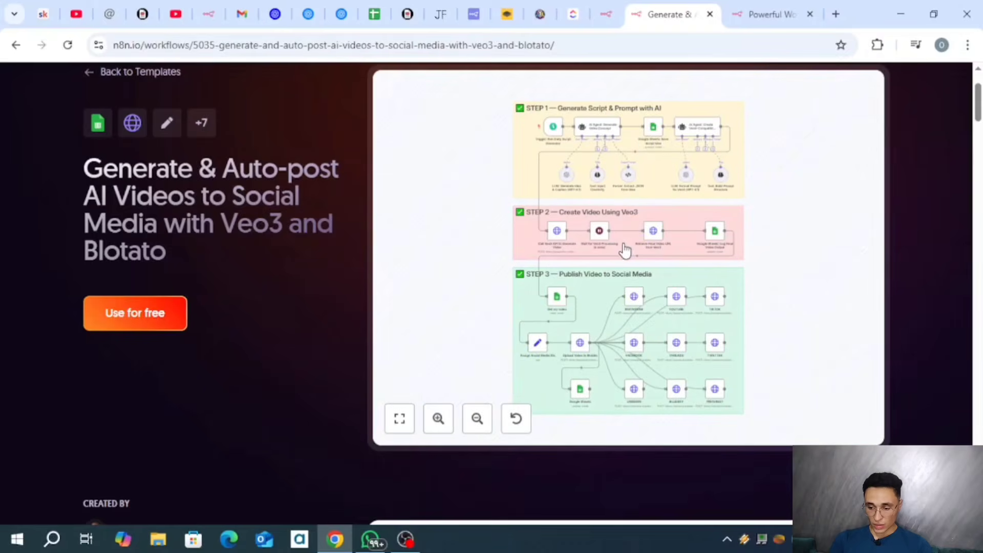
scroll(620, 139, up, 1)
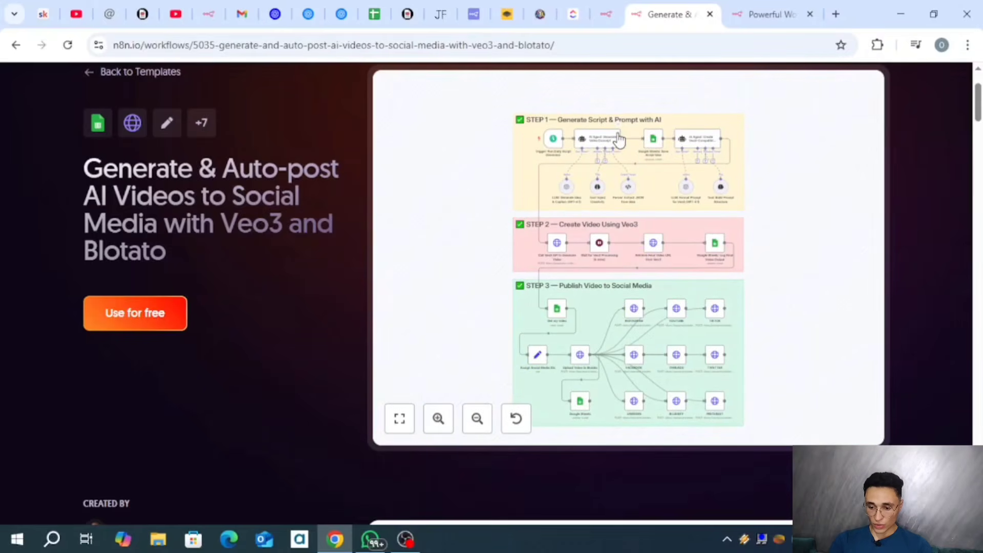
scroll(620, 139, up, 2)
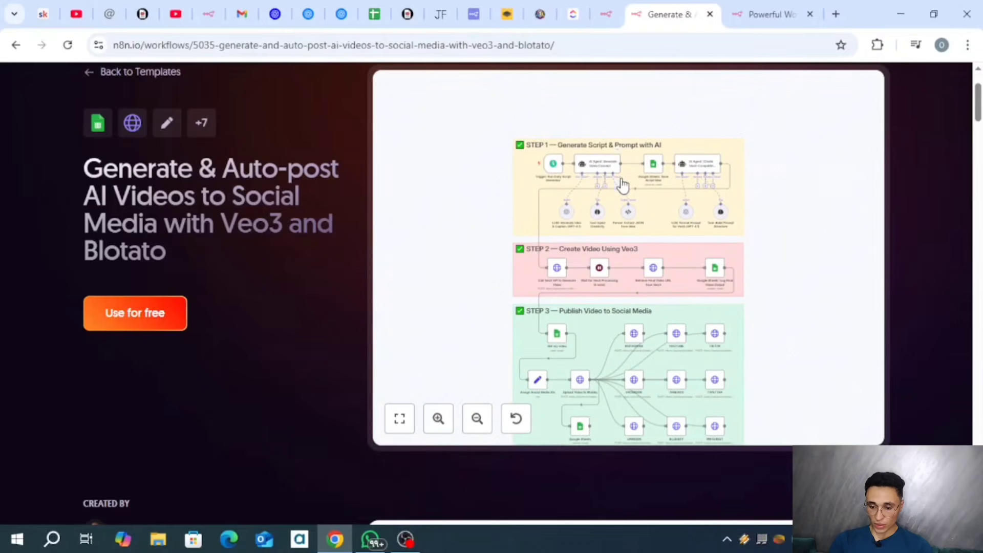
scroll(621, 188, up, 1)
click(439, 418)
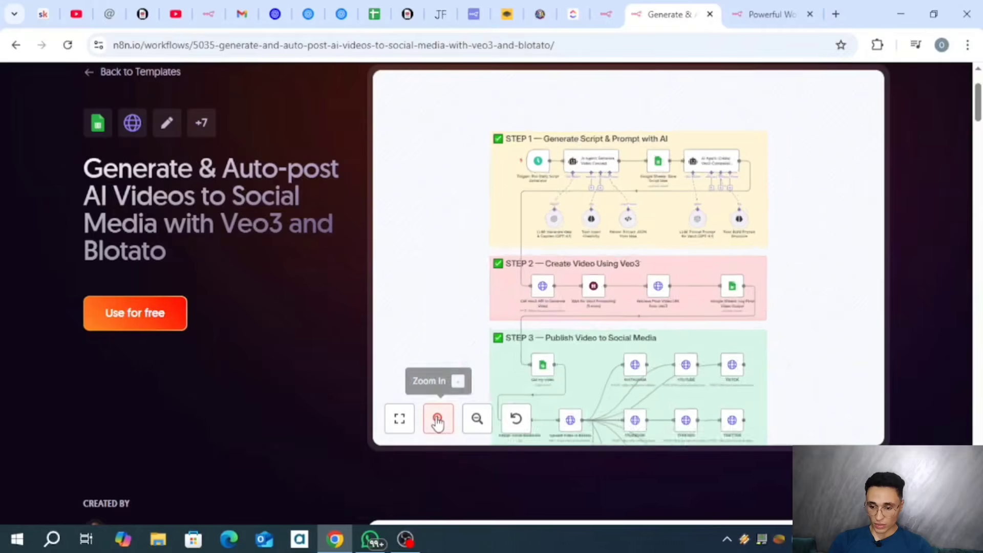
click(438, 418)
Examine the template's three stages: script and prompt generation, video creation with Veo3, and publishing to social media.
scroll(613, 216, down, 3)
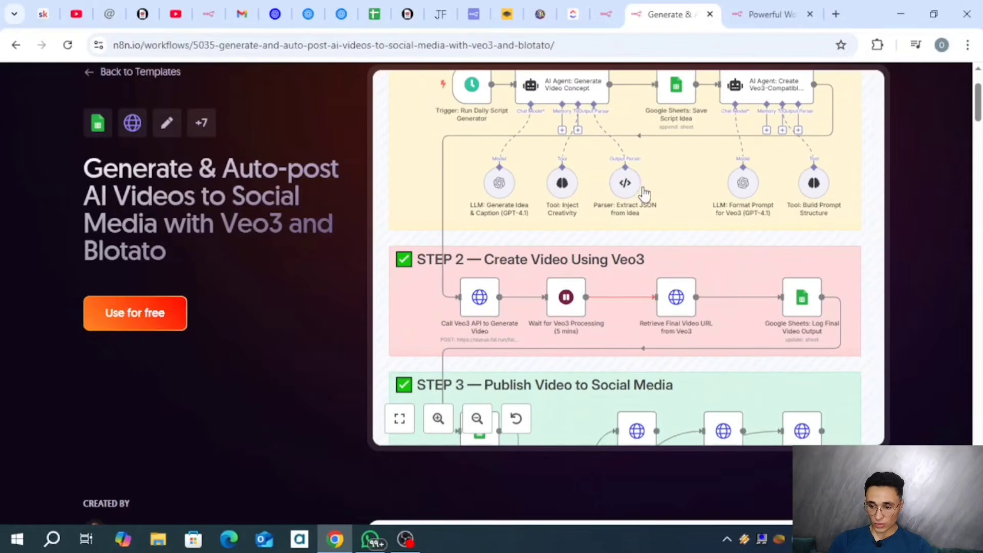
scroll(644, 193, up, 3)
scroll(644, 194, down, 5)
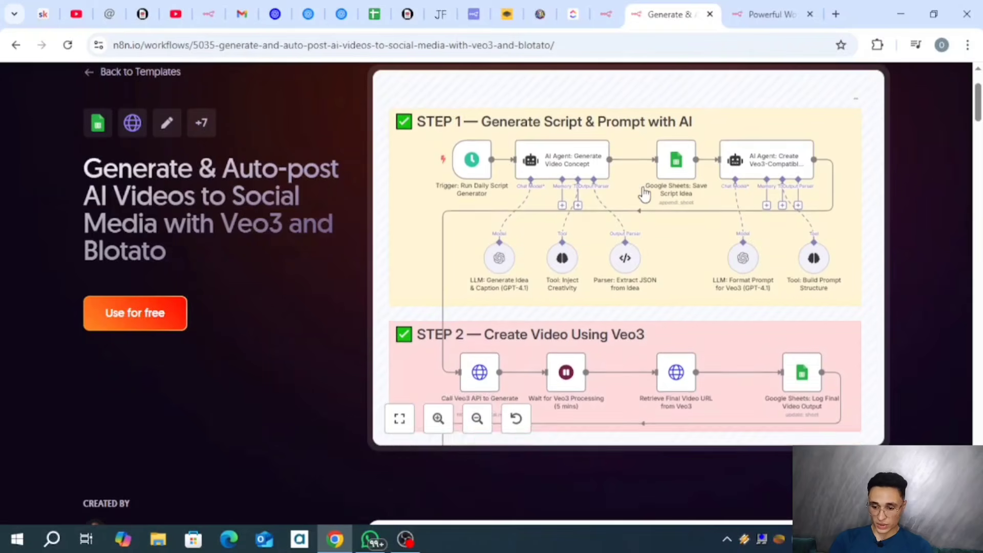
scroll(644, 193, down, 5)
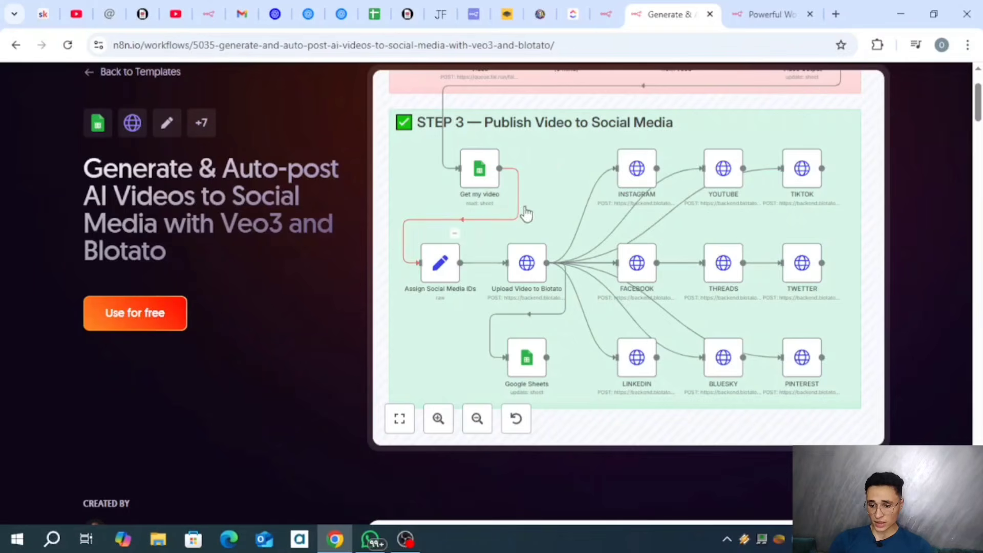
scroll(527, 253, up, 5)
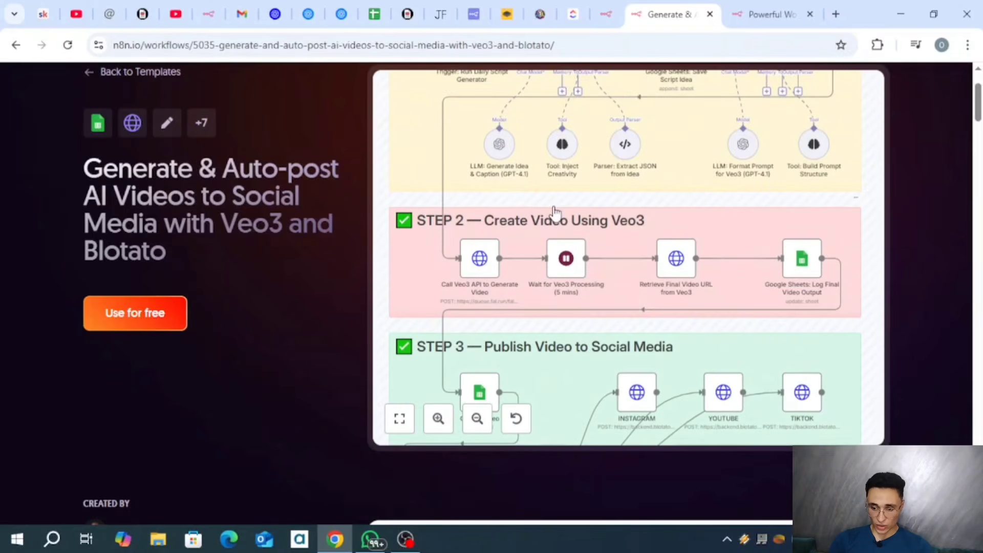
scroll(555, 213, up, 3)
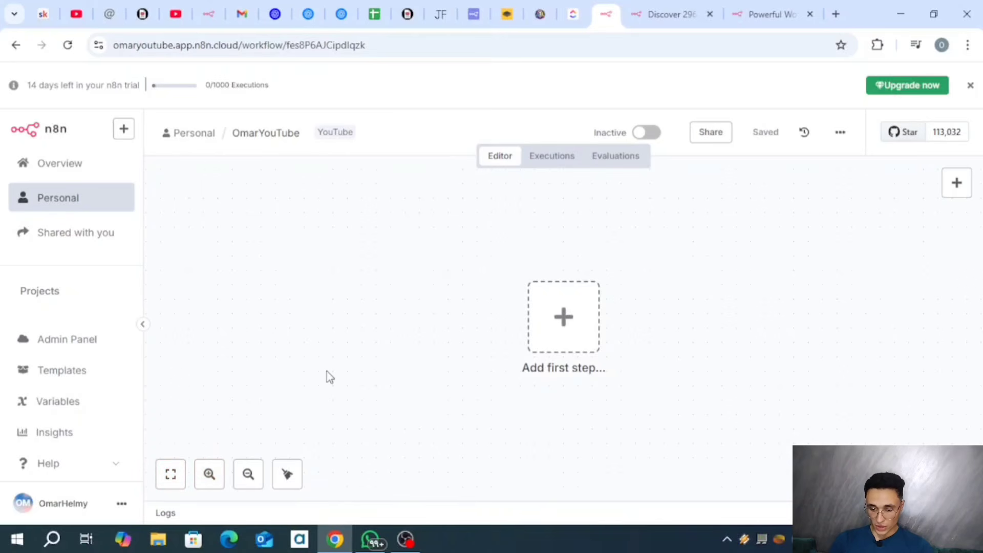
Try zooming out and panning the empty canvas of the YouTube-tagged workflow, and fit it back to the view.
scroll(330, 377, down, 4)
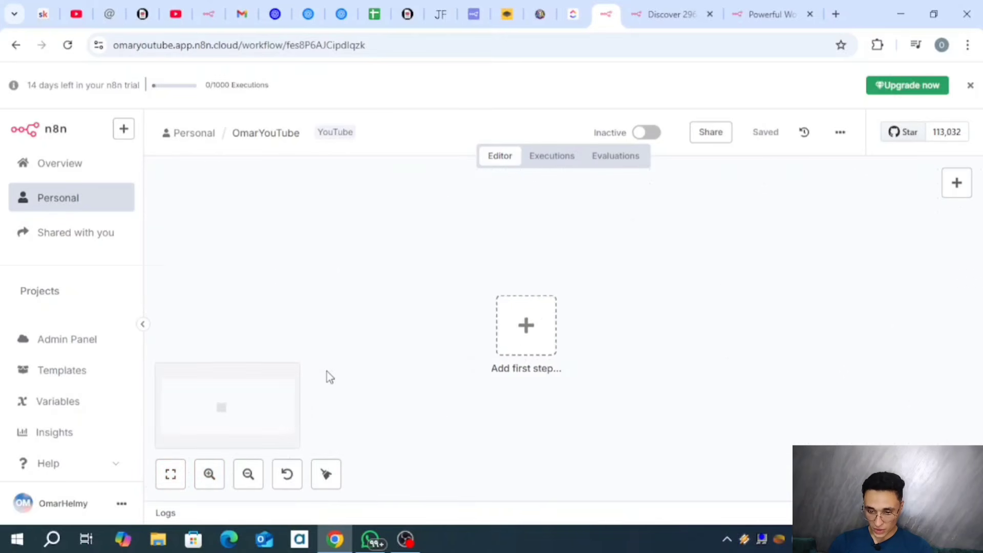
scroll(333, 369, down, 1)
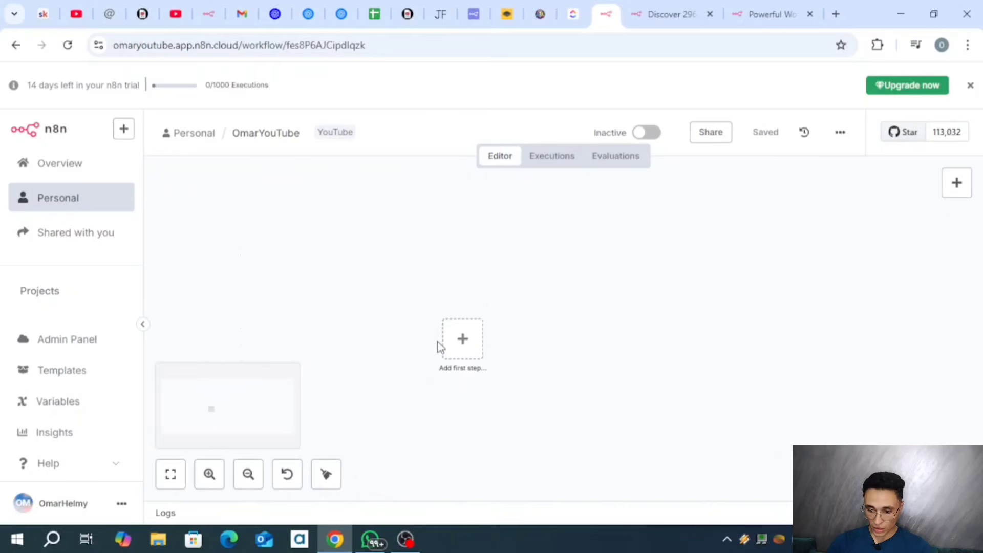
drag(460, 342, 493, 351)
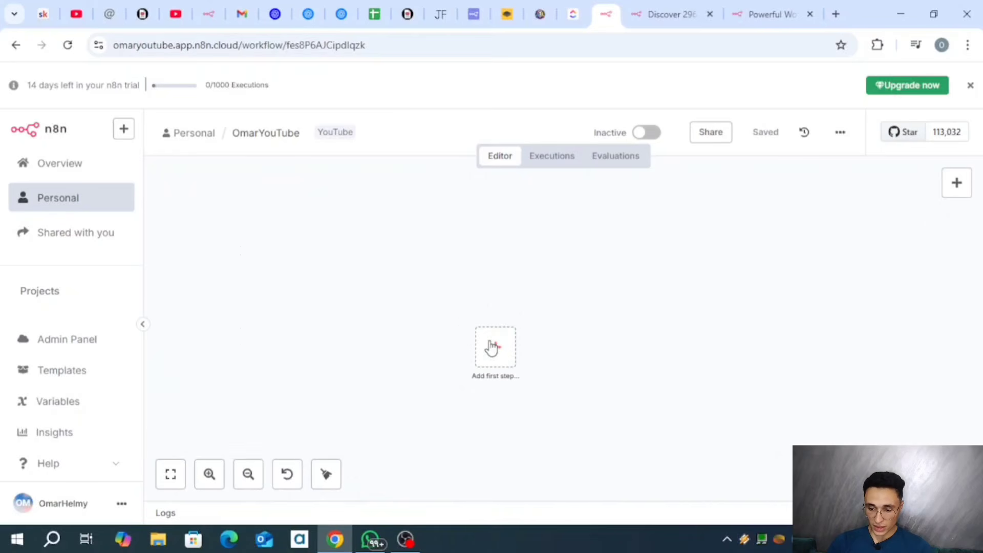
click(171, 475)
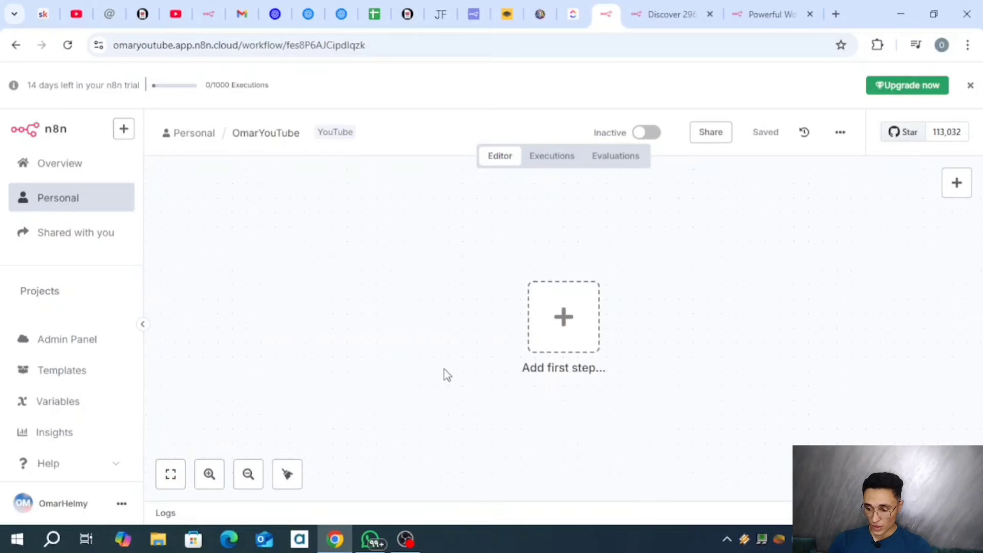
Try the canvas's Zoom In and Zoom Out controls and tidy up the workflow layout.
click(215, 475)
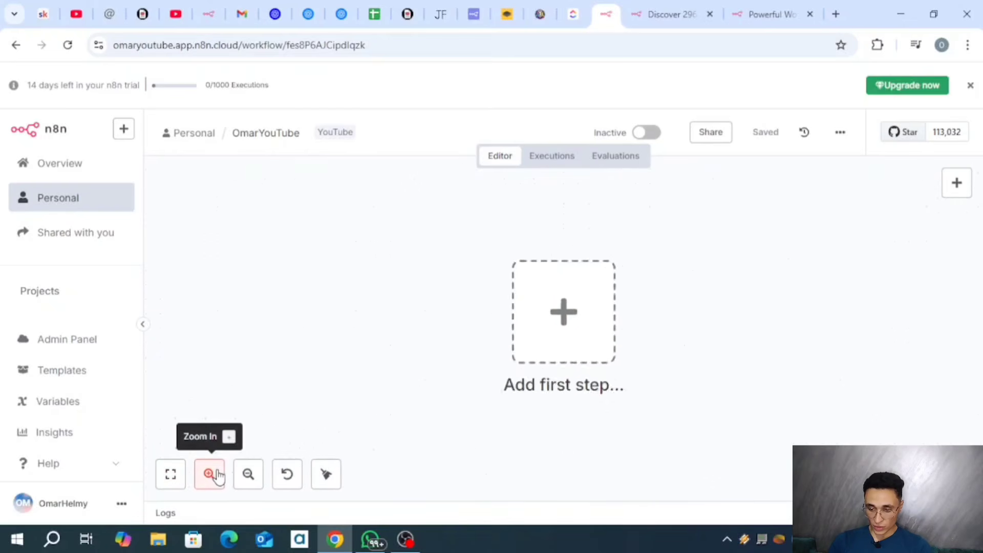
click(216, 475)
click(216, 475)
click(256, 475)
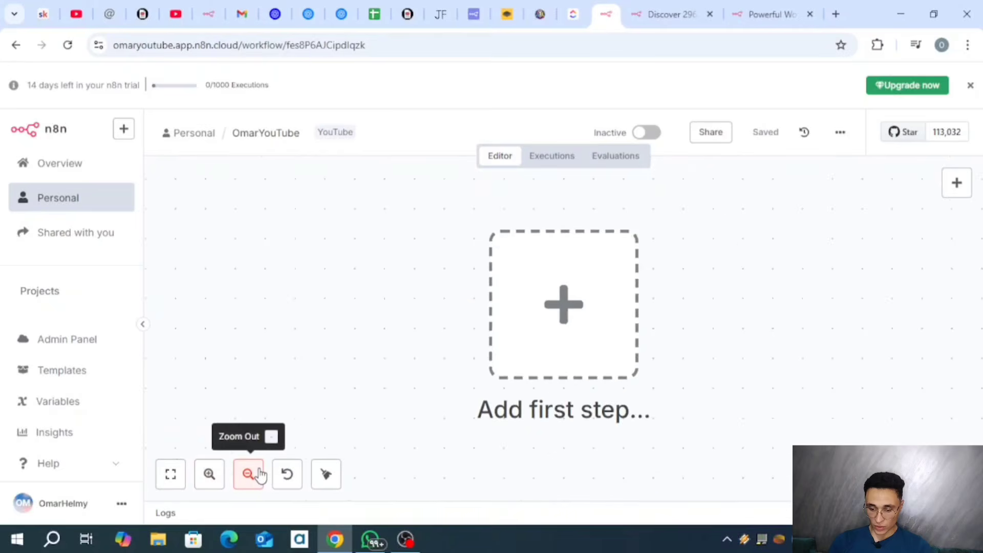
click(256, 475)
click(256, 476)
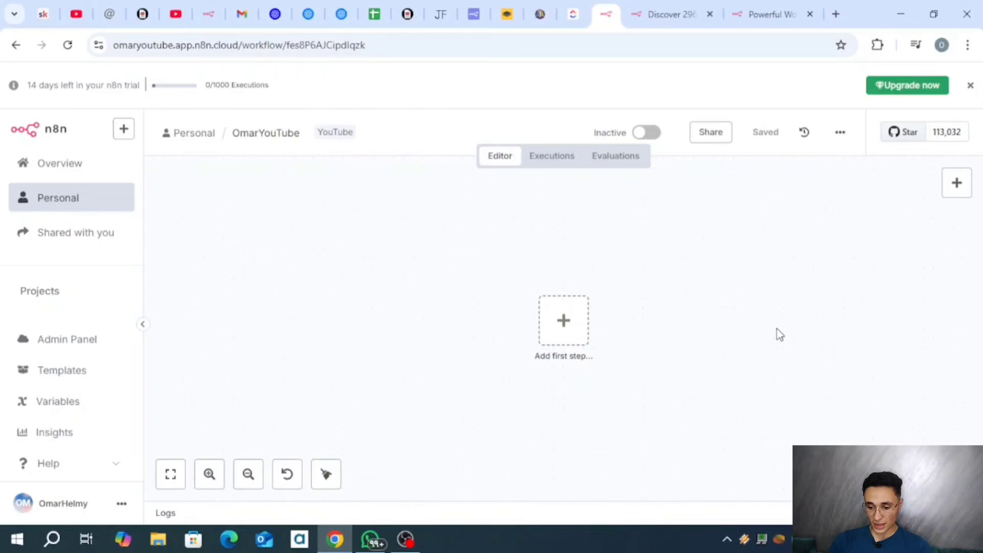
click(327, 475)
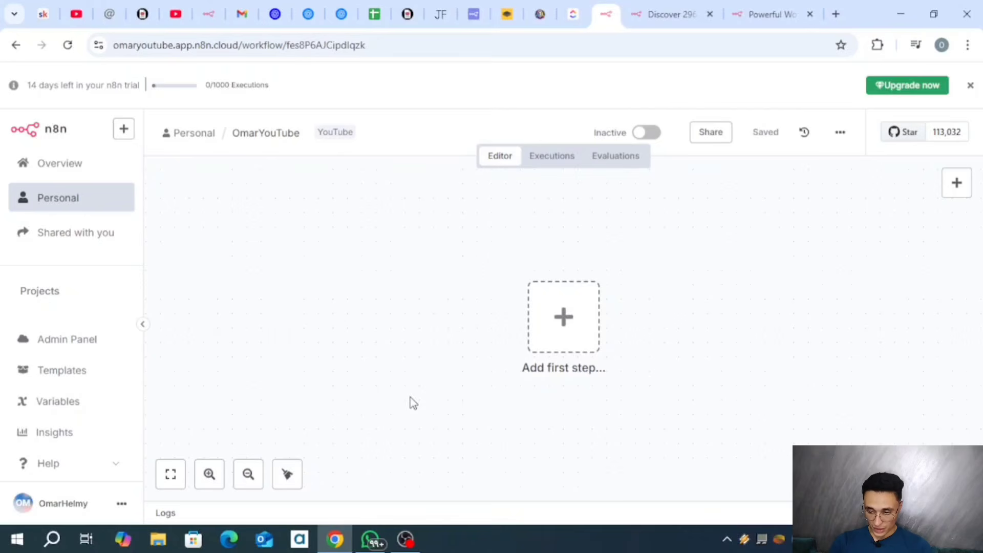
Add a manual trigger as the workflow's first step and delete it from the canvas.
click(574, 336)
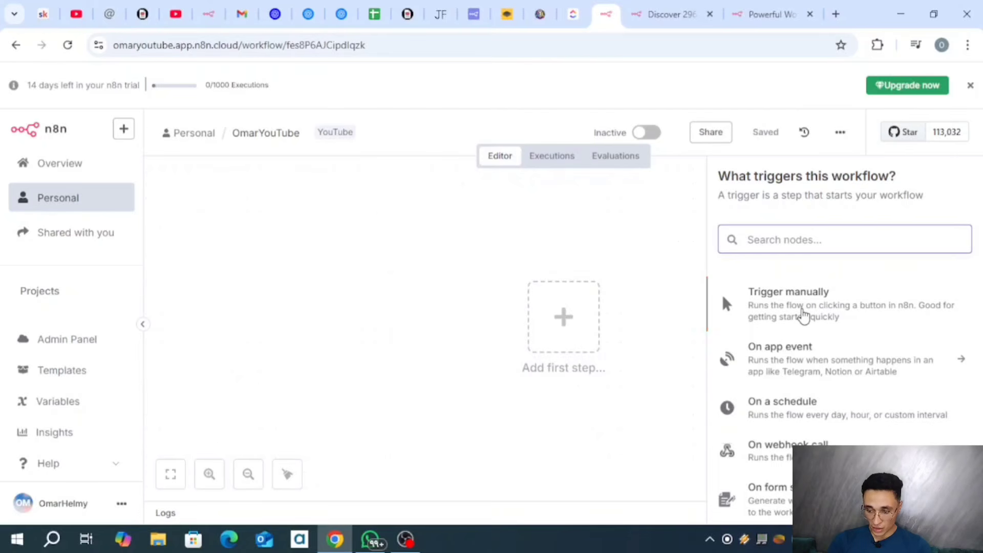
click(803, 315)
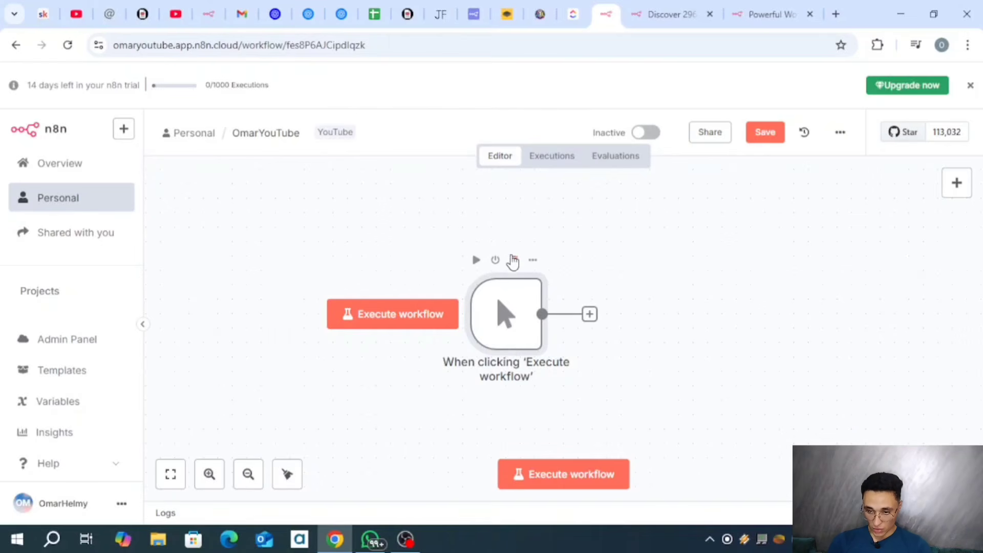
drag(428, 259, 654, 414)
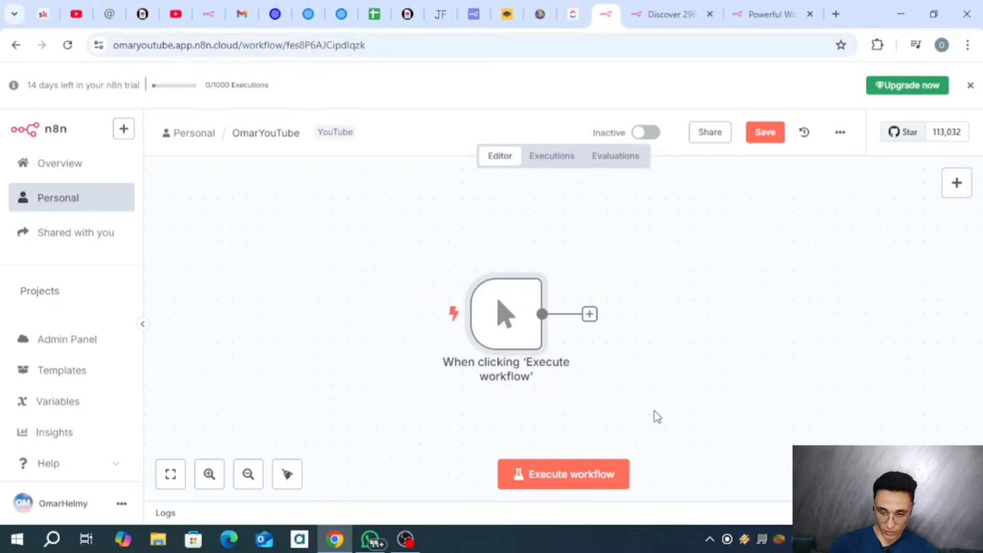
key(Delete)
Add an On a schedule trigger as the first step and set its trigger hour to 4am.
key(Tab)
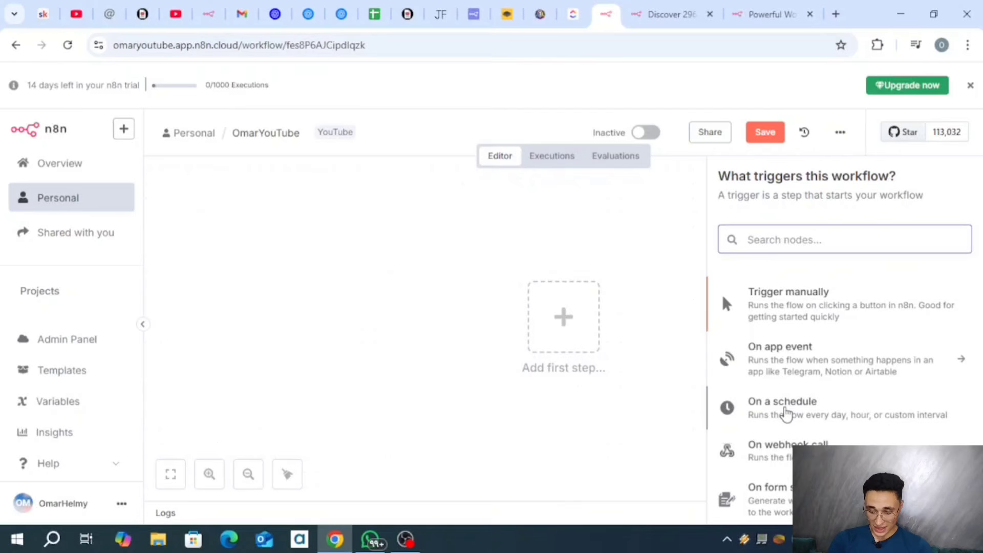
click(786, 409)
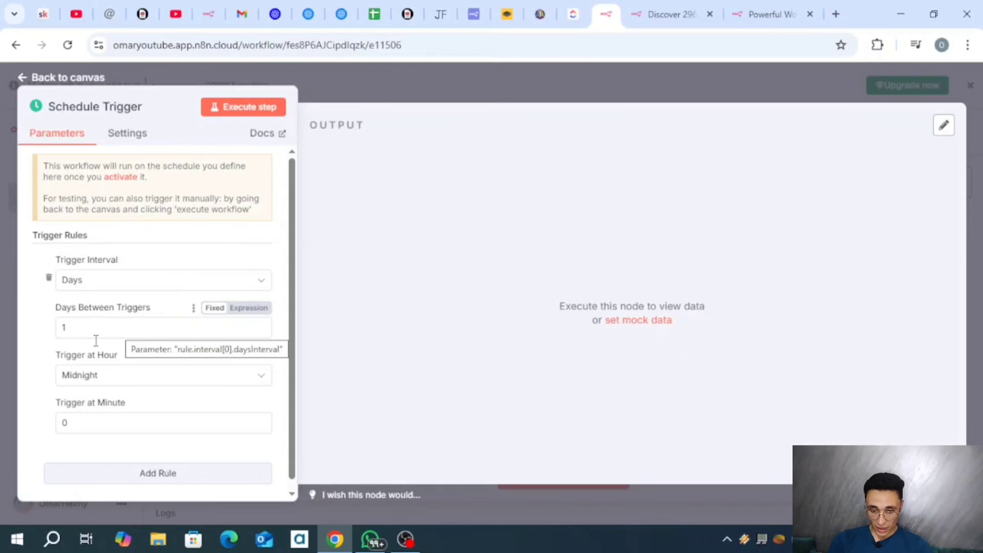
click(126, 381)
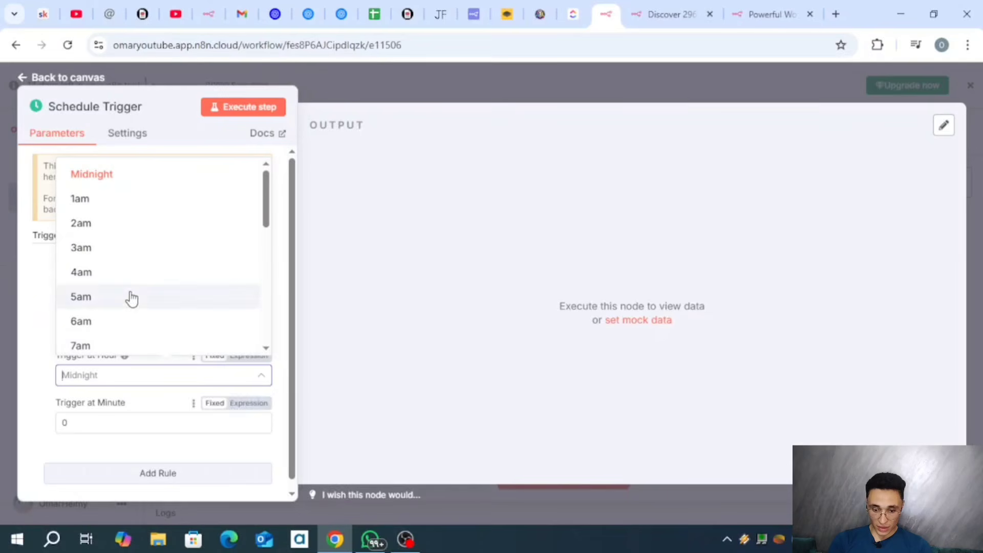
click(134, 417)
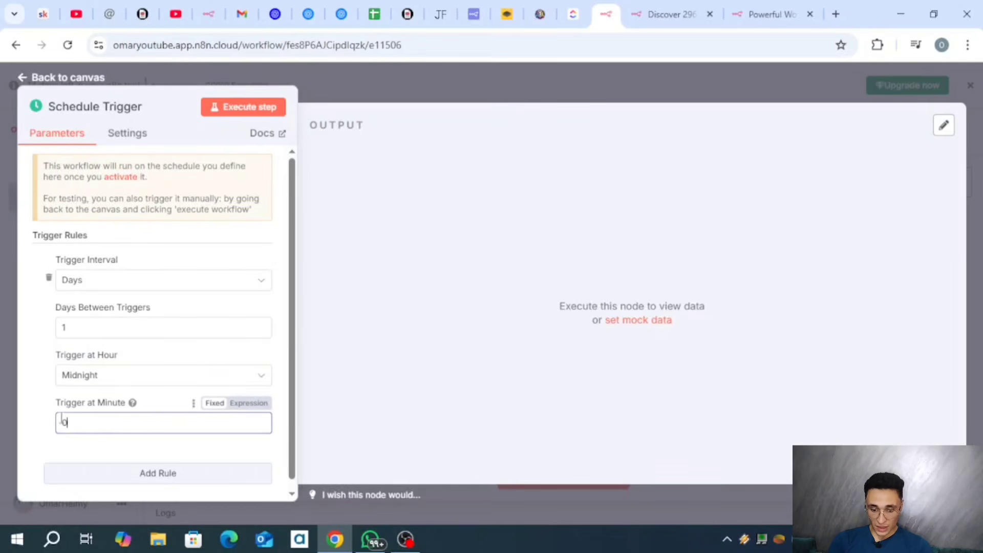
click(102, 375)
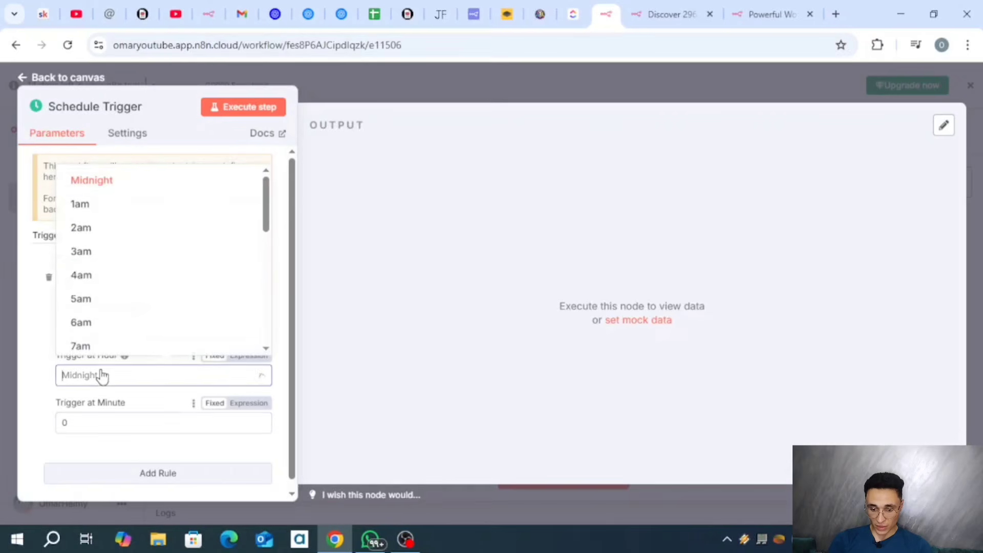
click(128, 270)
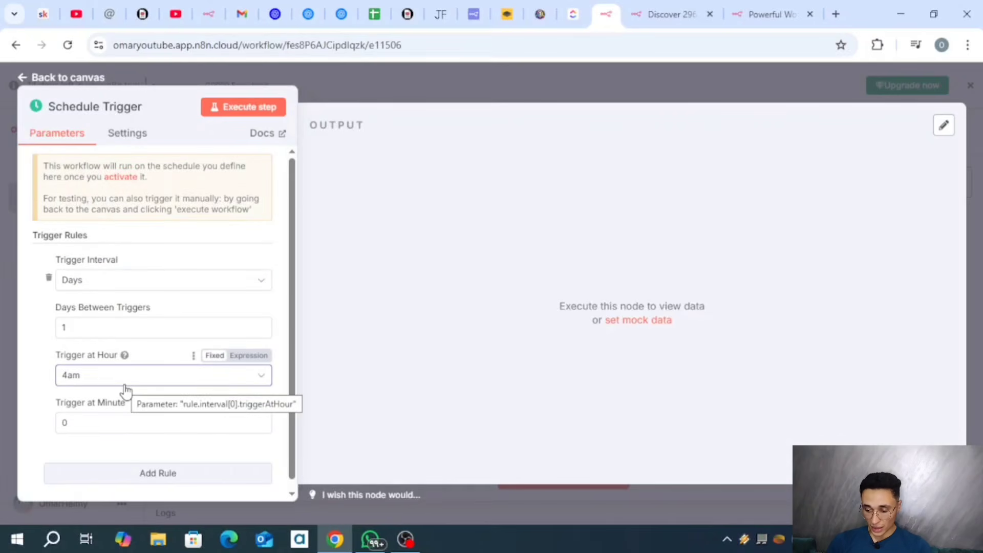
click(93, 376)
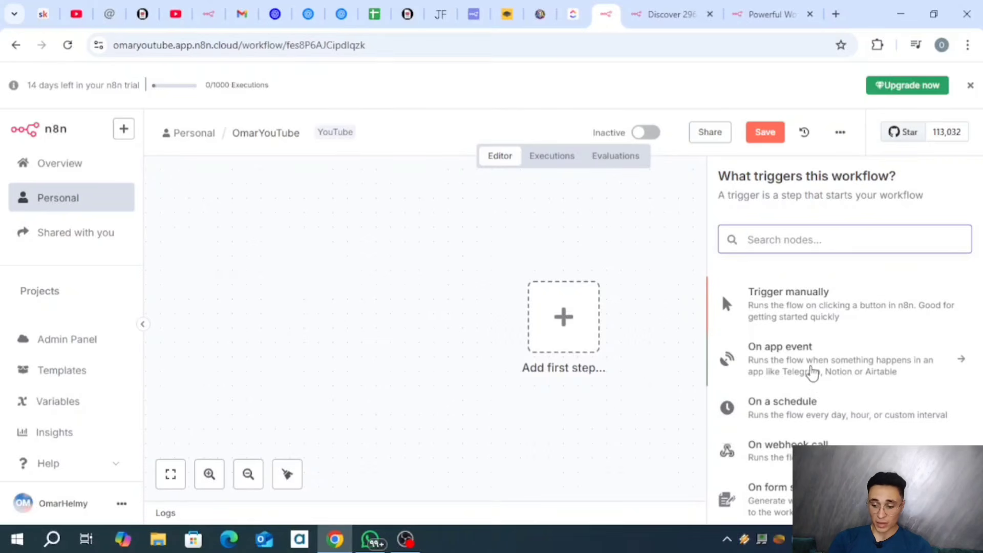
Look through the available workflow trigger types, including the ones under Other ways, and close the list without adding one.
scroll(807, 353, down, 3)
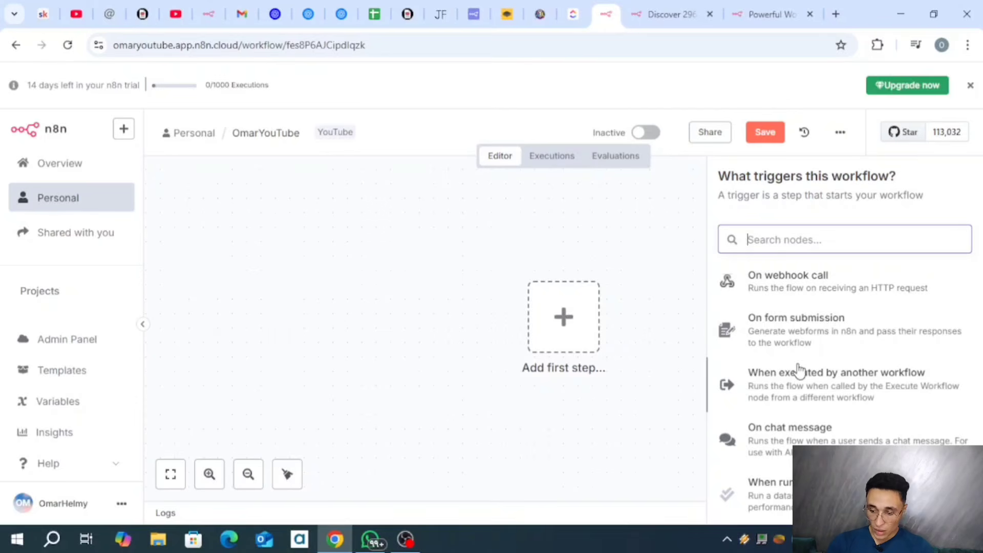
scroll(787, 381, down, 1)
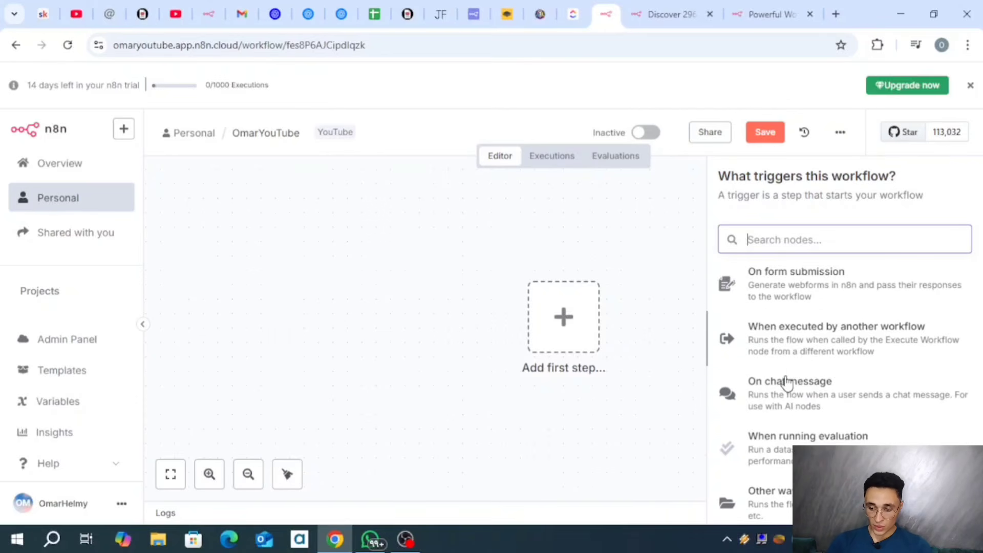
scroll(789, 379, down, 1)
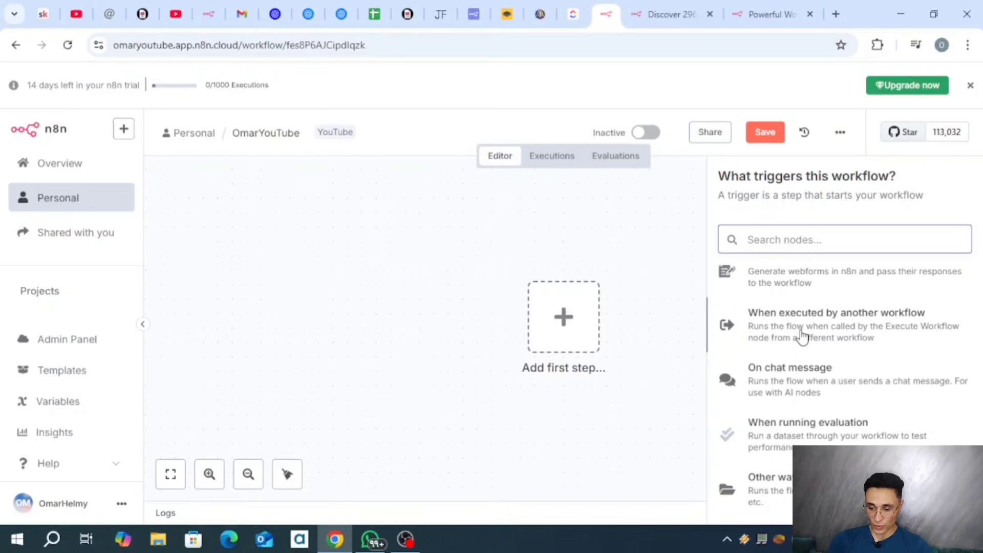
scroll(802, 321, down, 1)
scroll(802, 321, down, 2)
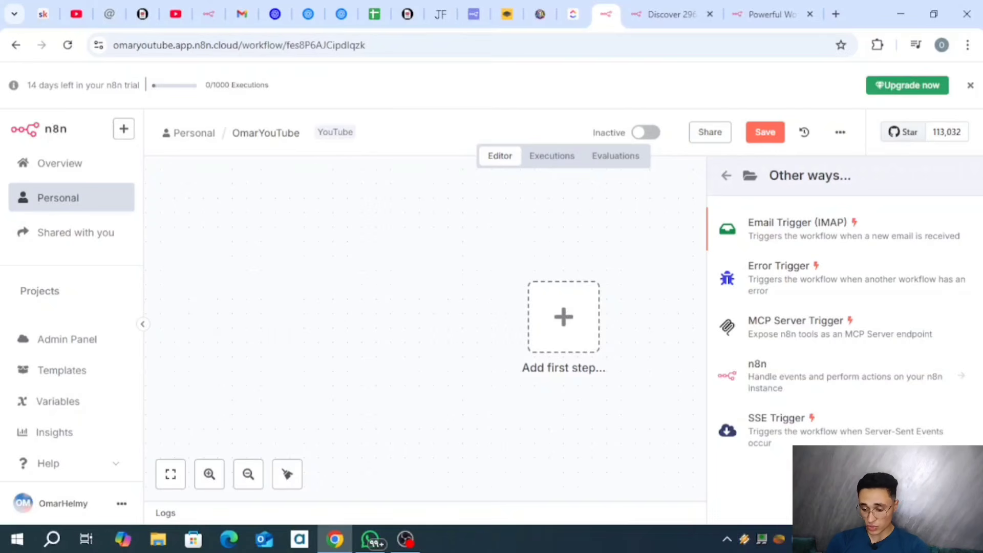
click(578, 303)
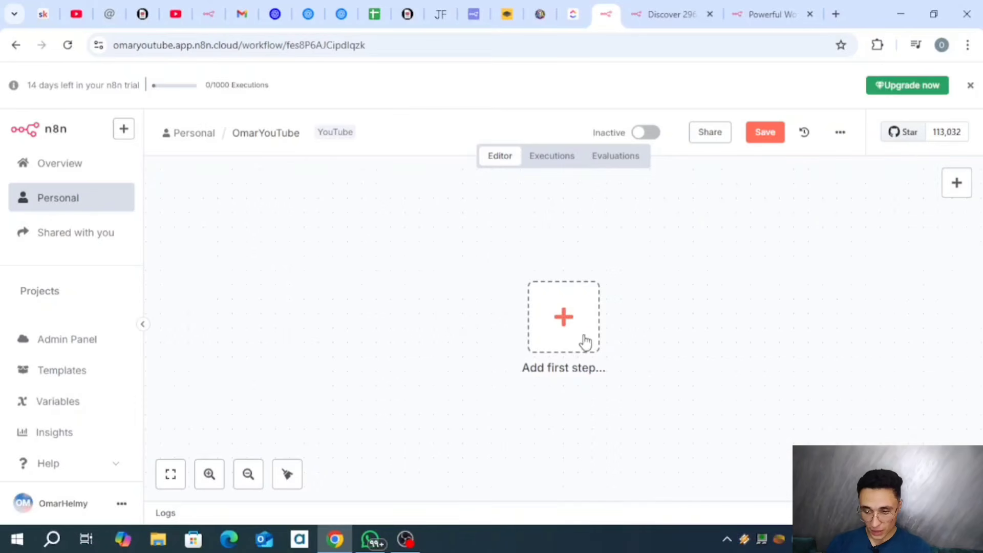
Add a manual trigger as the workflow's first step and execute the workflow from it.
click(577, 341)
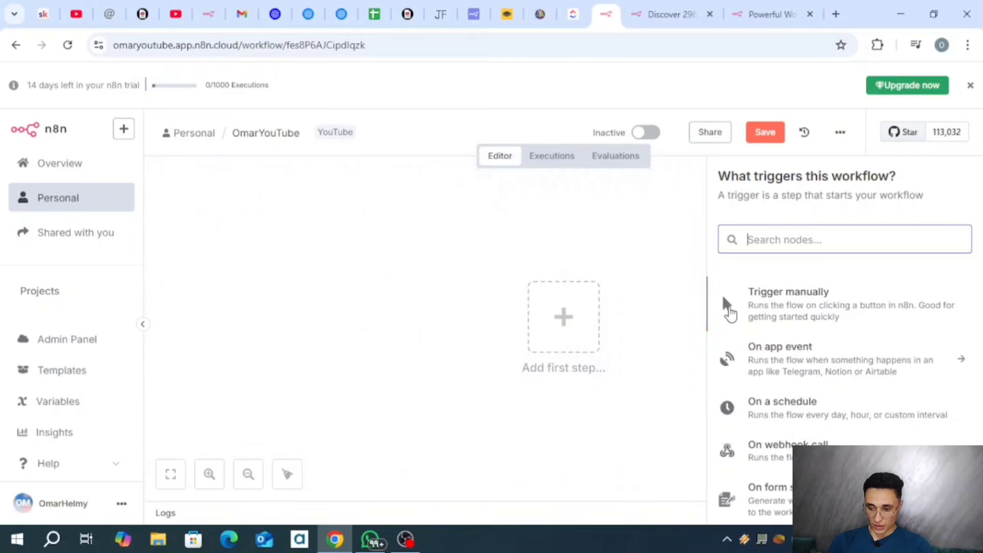
click(728, 309)
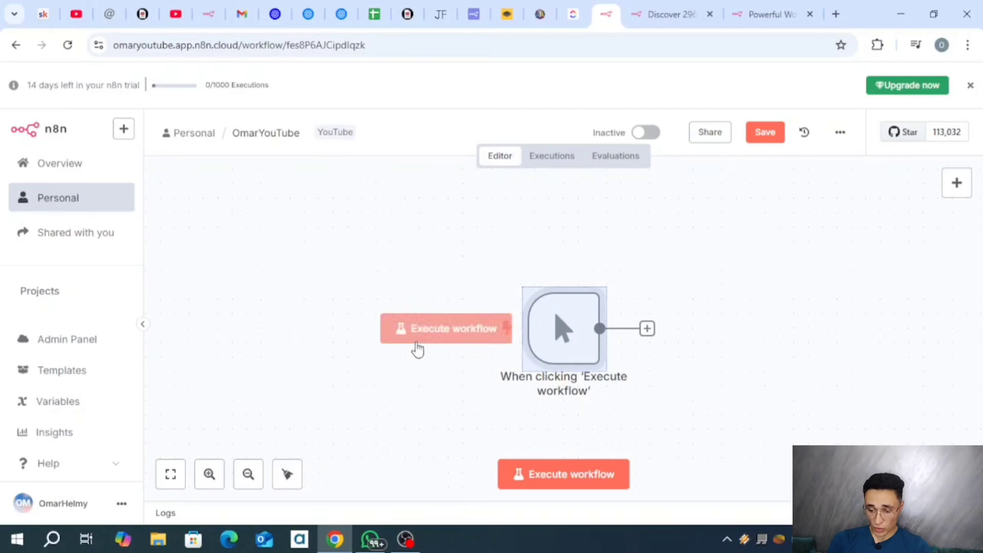
click(415, 340)
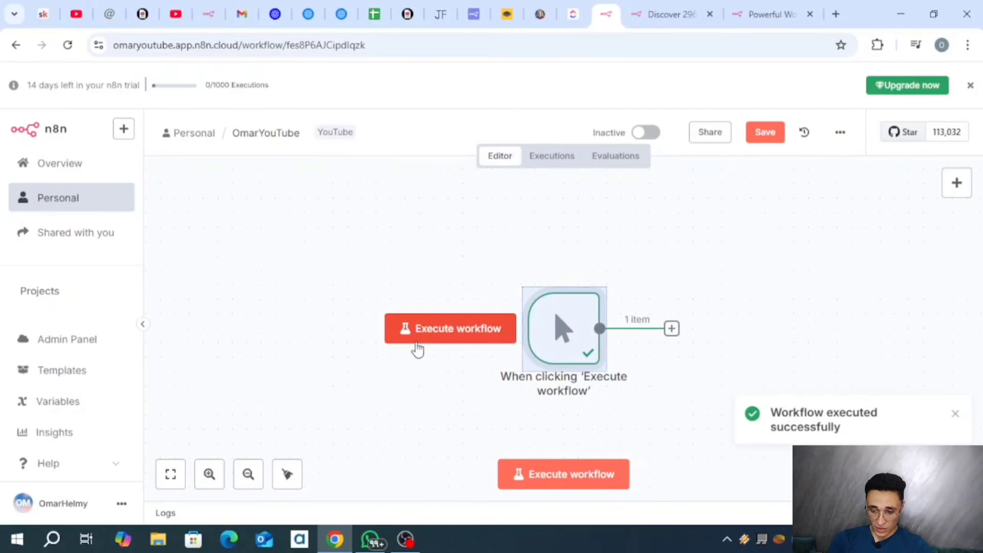
click(473, 398)
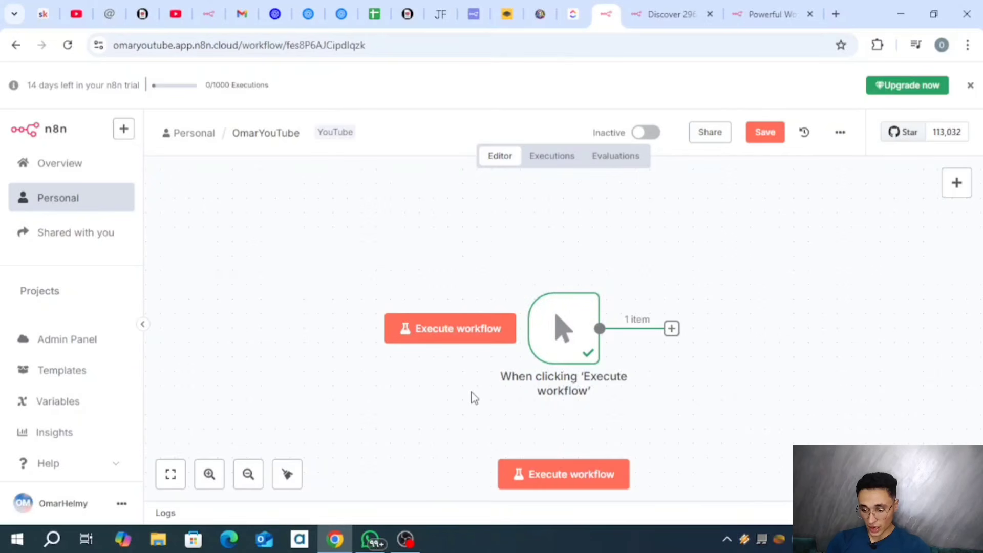
Move the manual trigger toward the canvas's left side and connect a Gmail Send a message node after it, leaving its parameters unfilled.
drag(560, 347, 344, 332)
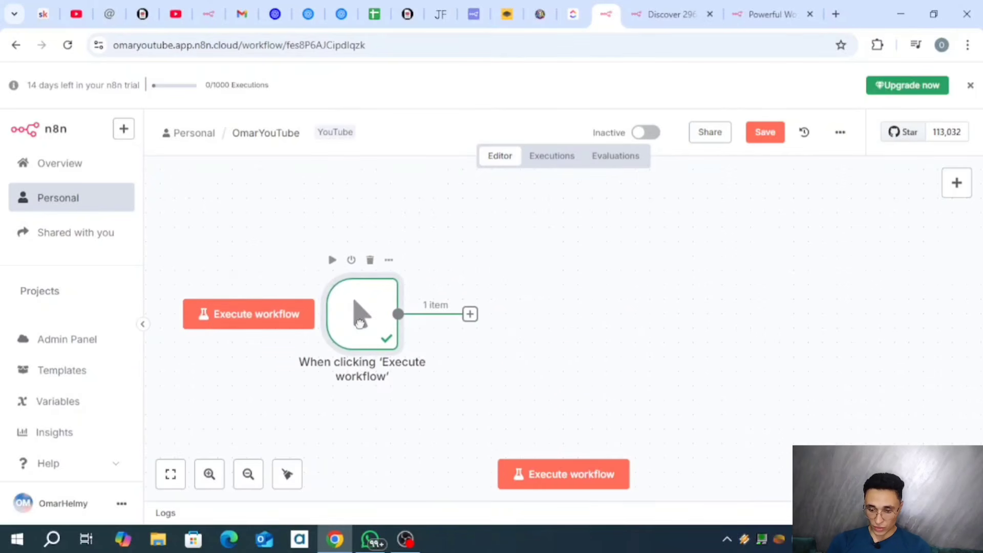
click(474, 322)
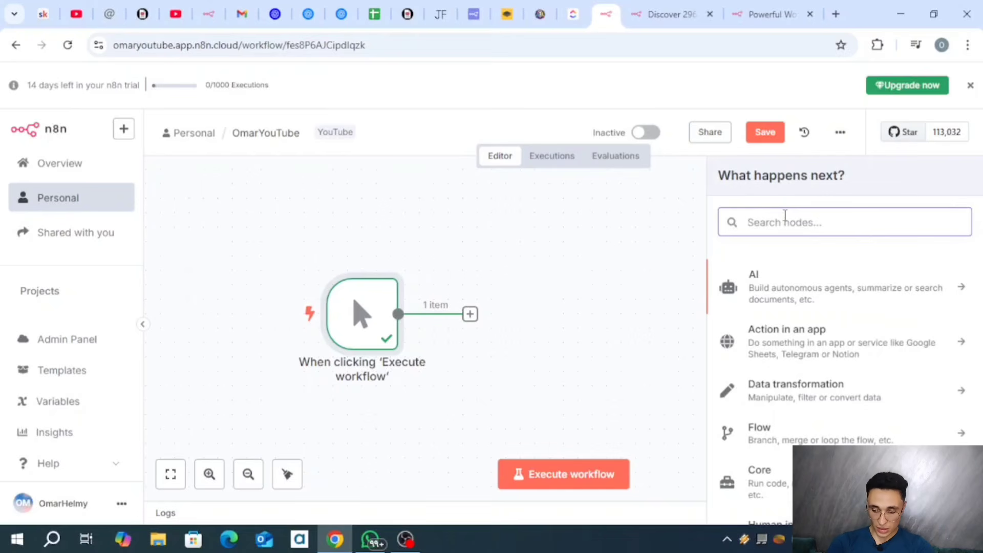
text(g)
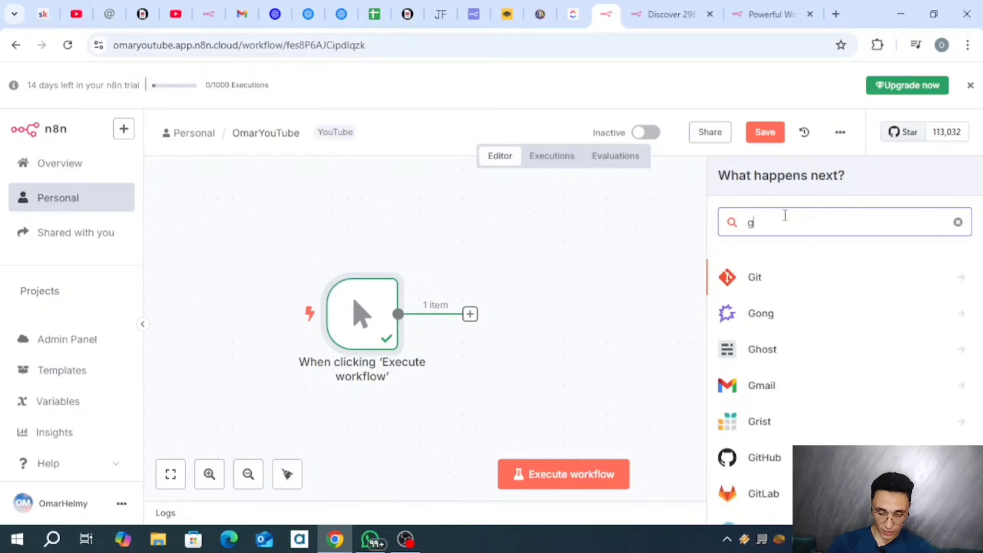
text(ma)
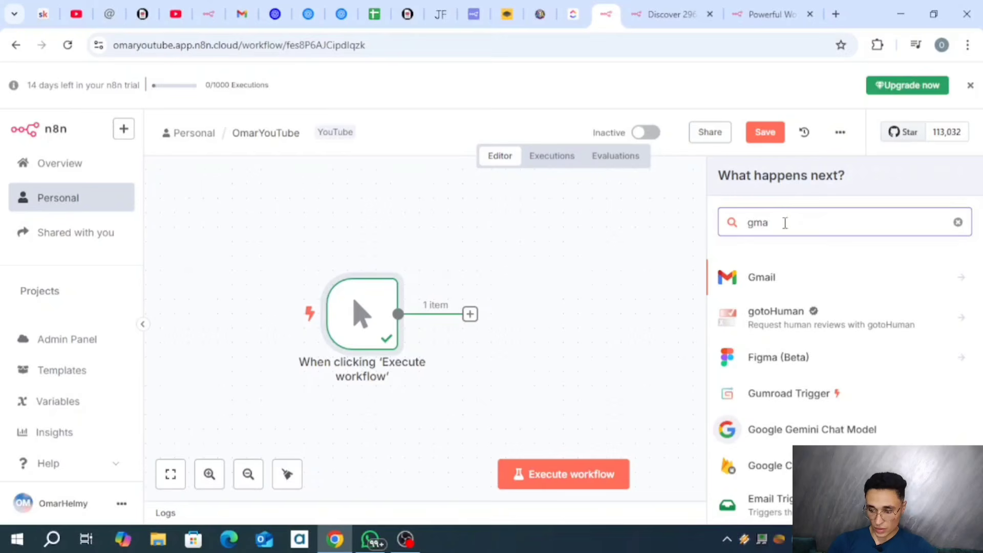
click(759, 282)
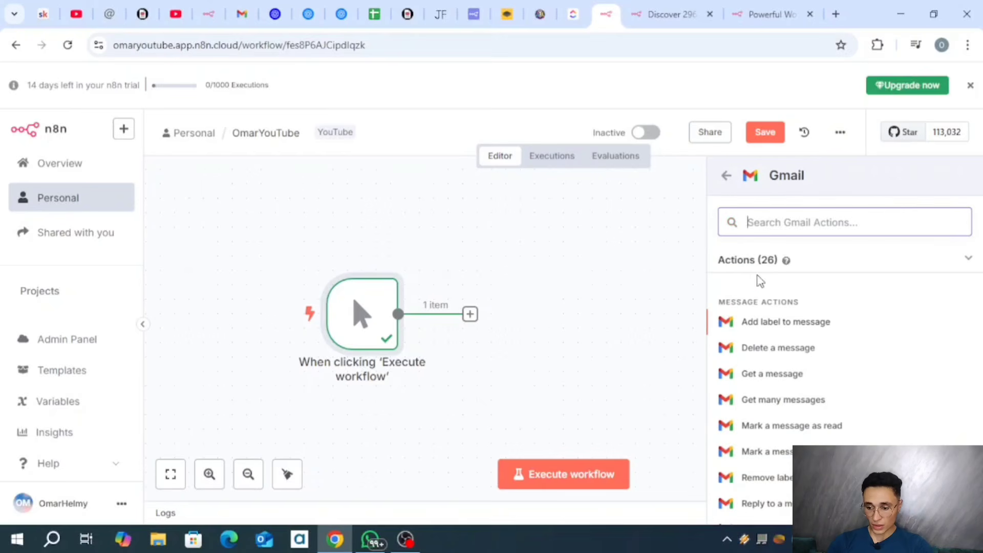
scroll(790, 397, down, 3)
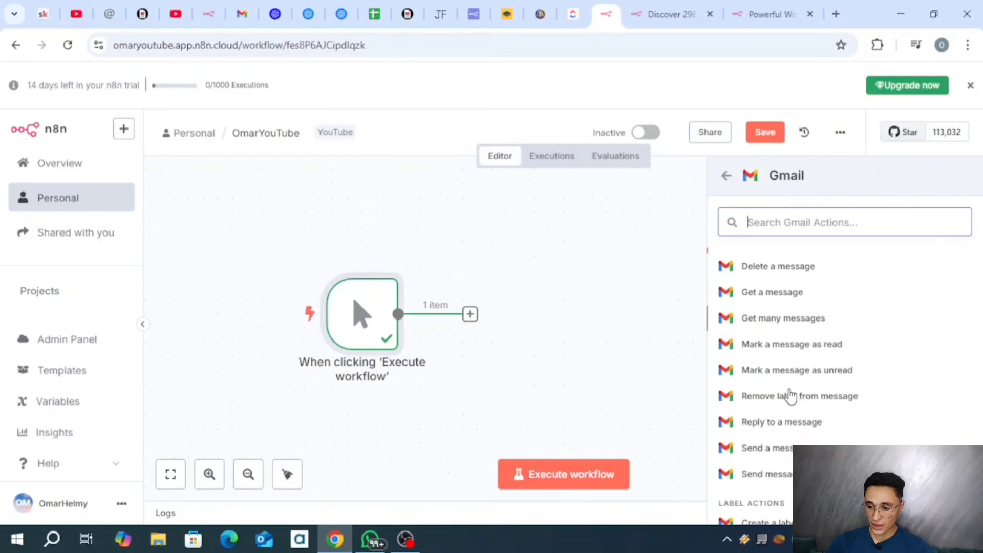
scroll(793, 324, up, 3)
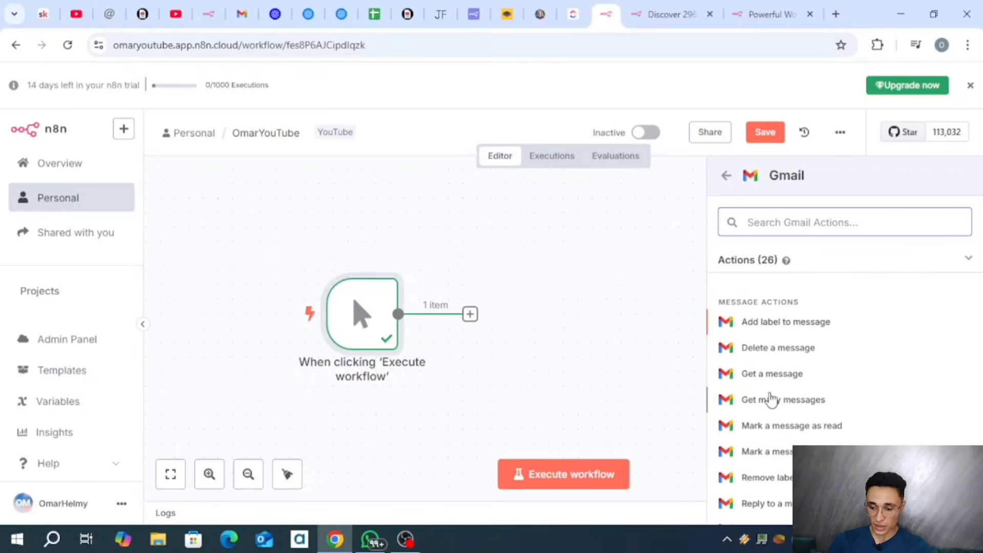
scroll(770, 403, down, 5)
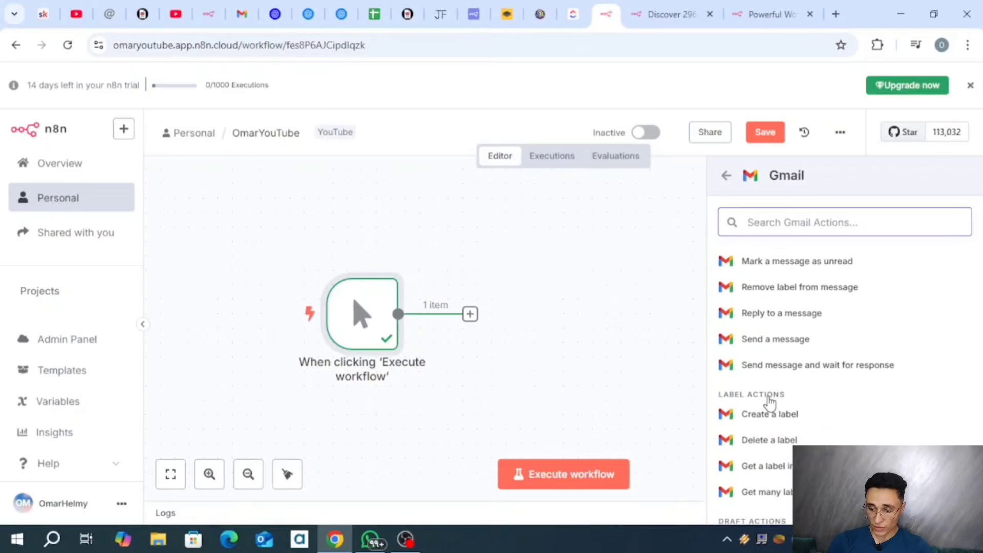
scroll(770, 402, down, 1)
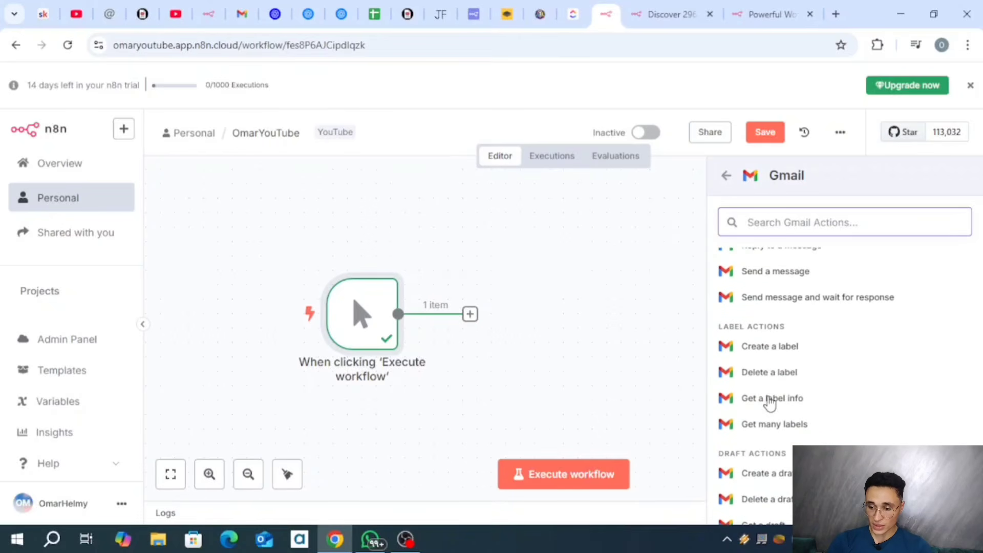
click(775, 281)
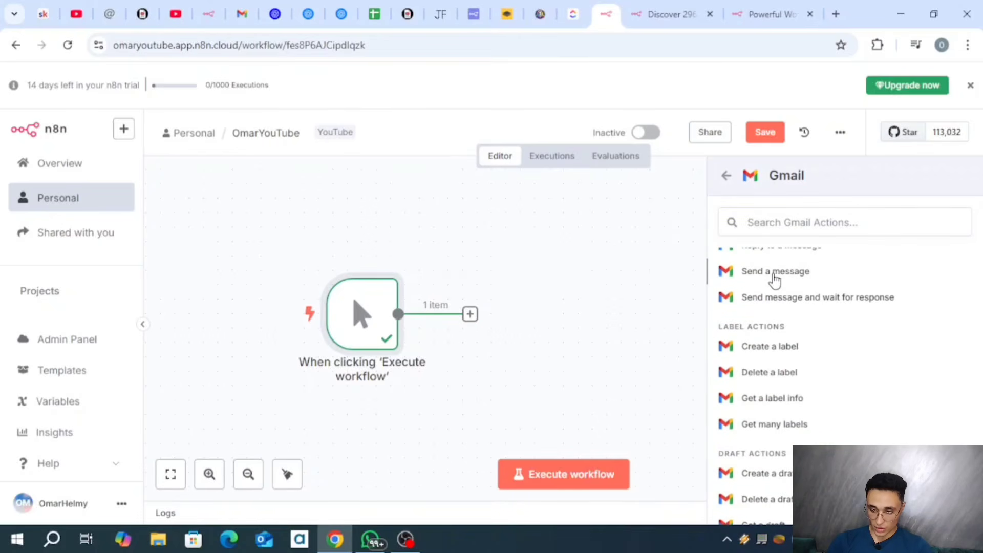
click(775, 281)
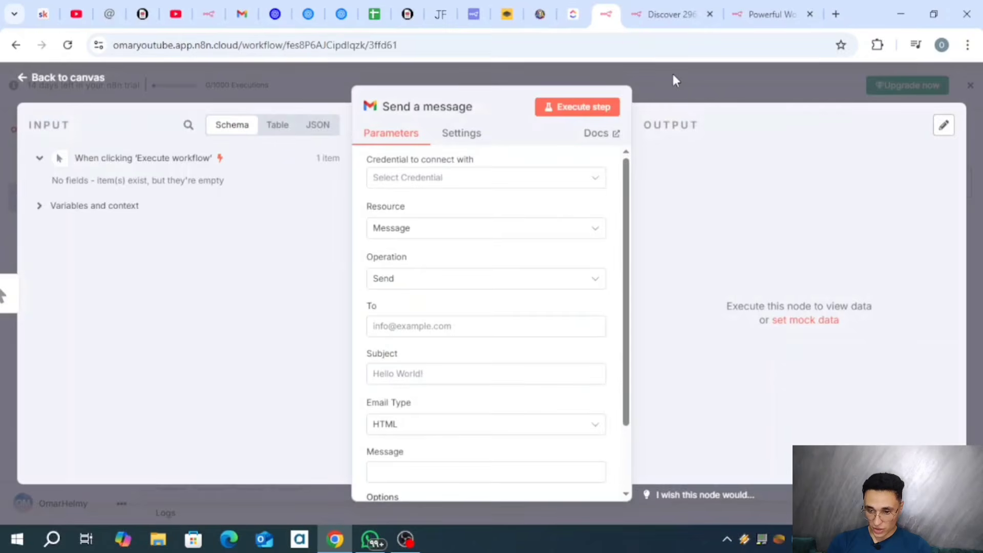
click(673, 76)
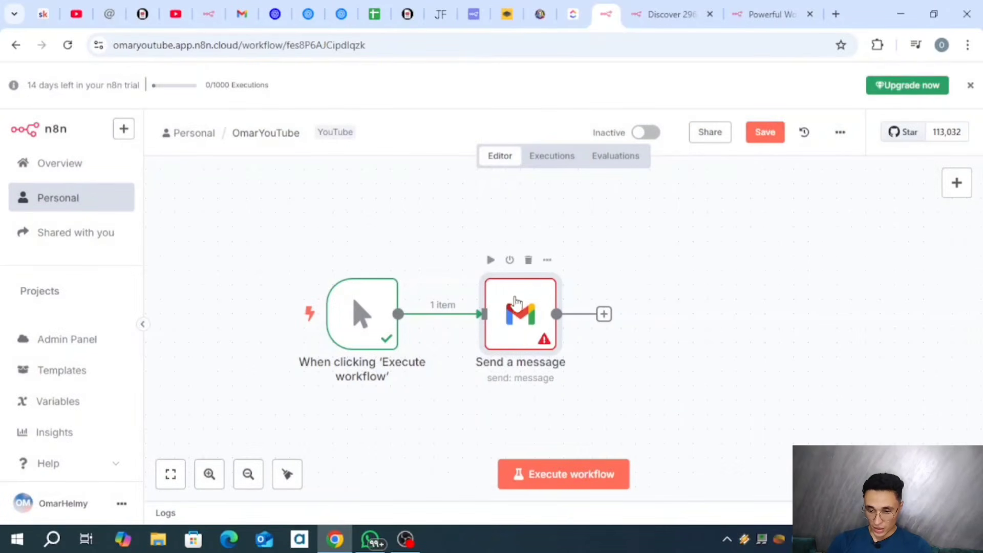
Space the manual trigger and the Gmail node farther apart on the canvas, keeping them level with each other.
drag(360, 321, 327, 320)
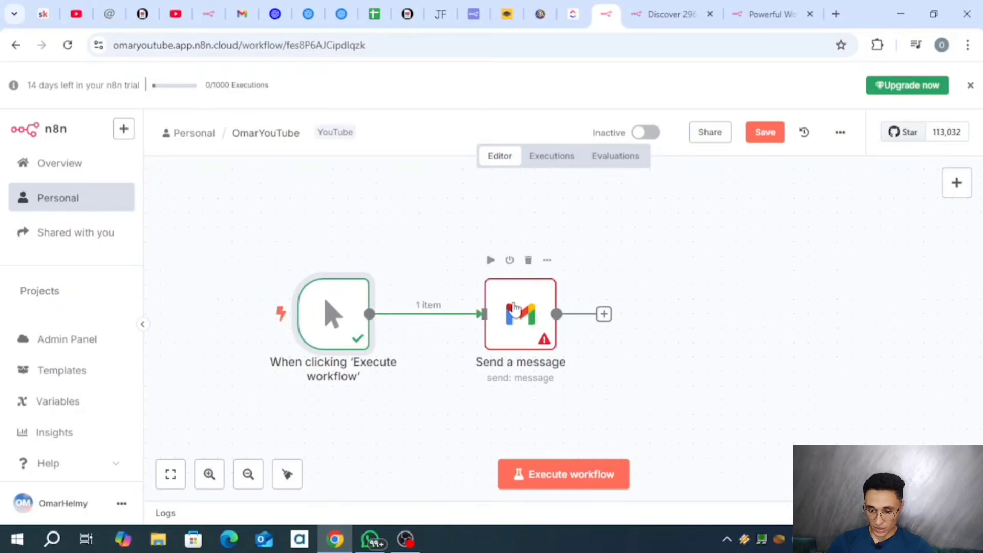
mouse_move(515, 307)
mouse_down()
mouse_move(527, 351)
mouse_move(527, 303)
mouse_up()
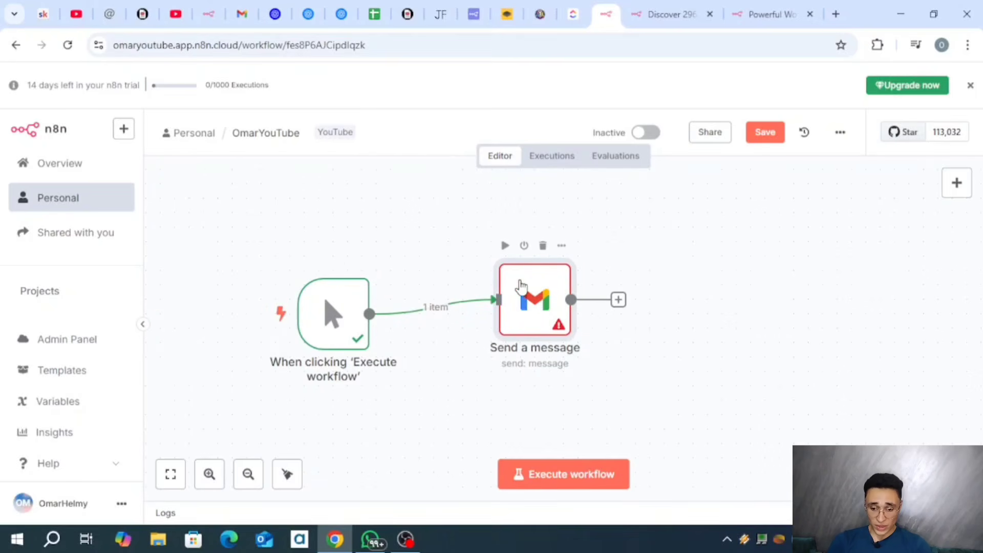
drag(533, 284, 545, 299)
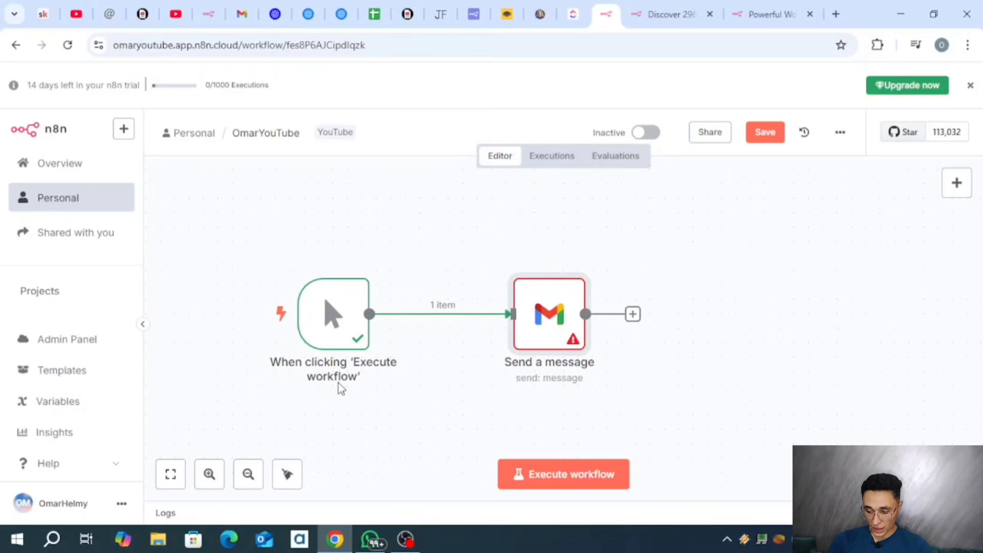
Add a sticky note to the canvas and place it above and to the right of the Gmail node.
mouse_move(344, 384)
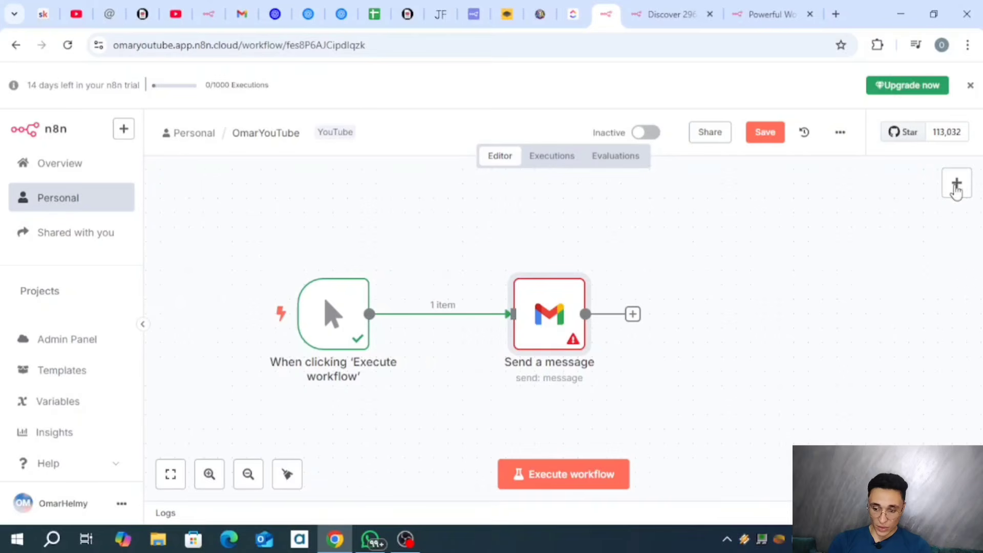
click(957, 215)
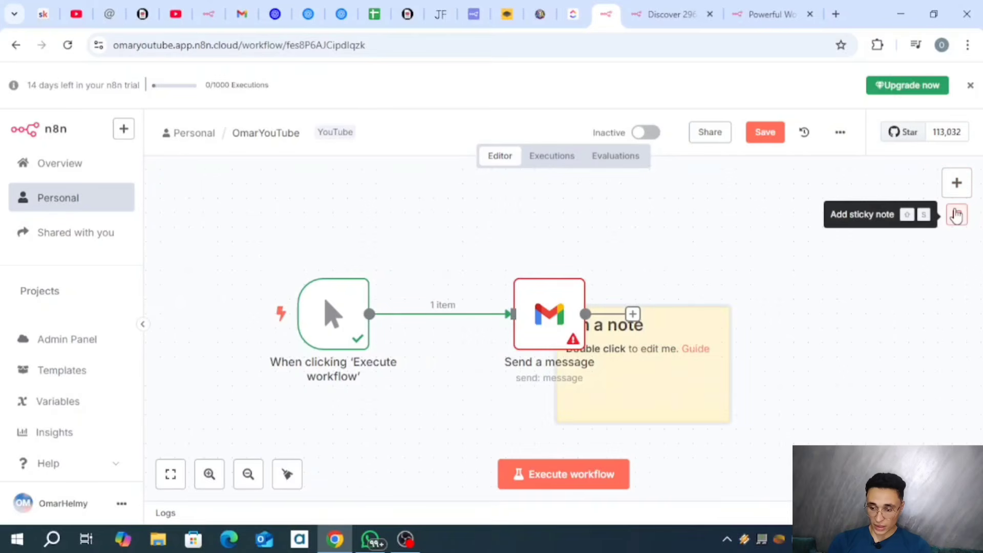
drag(667, 357, 693, 247)
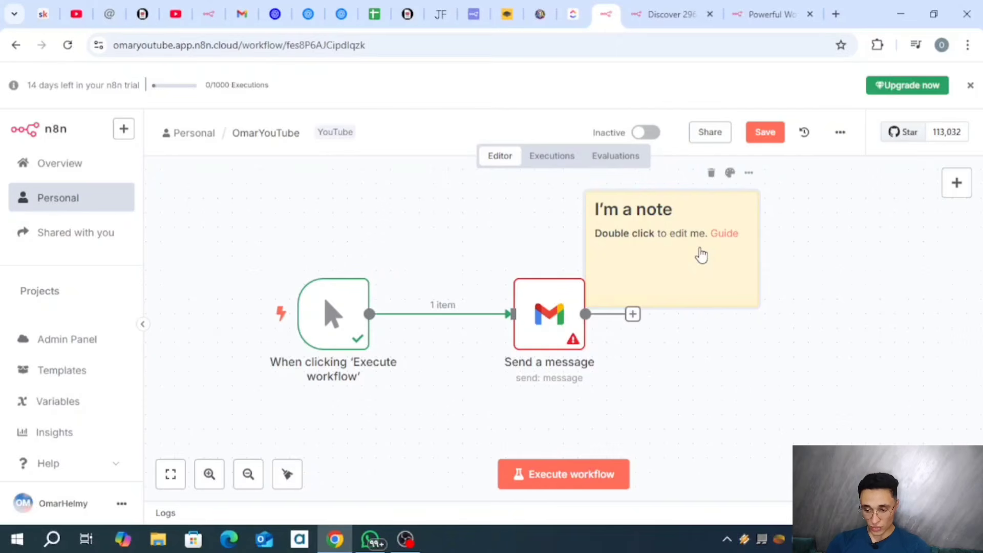
Open the guide linked in the sticky note and read how to create, edit, recolor, position and format Sticky Notes.
click(724, 233)
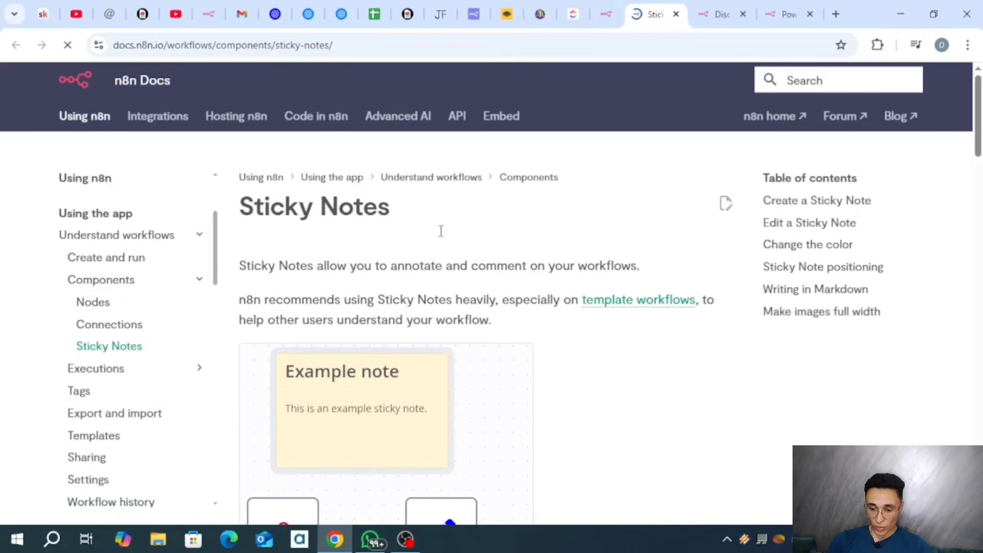
scroll(556, 234, down, 1)
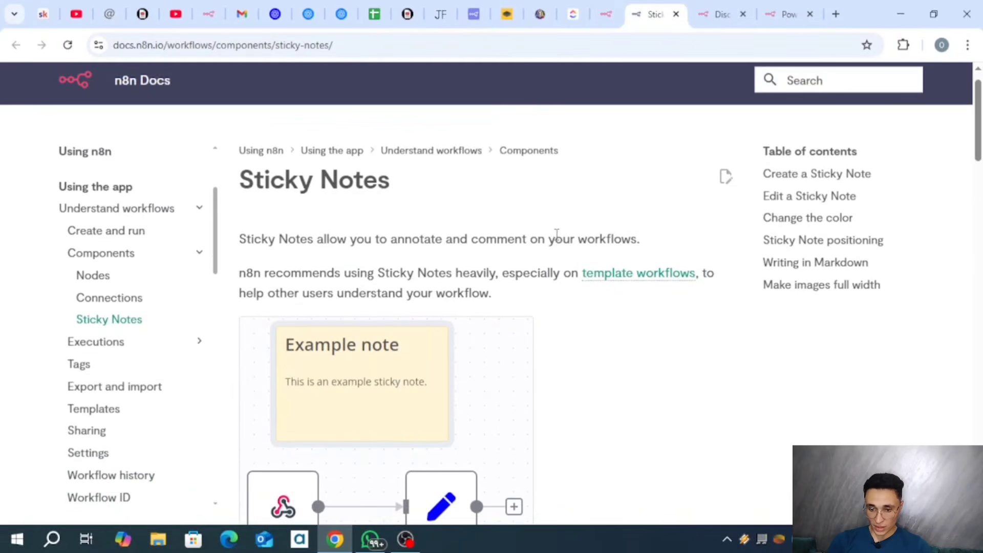
scroll(556, 234, down, 7)
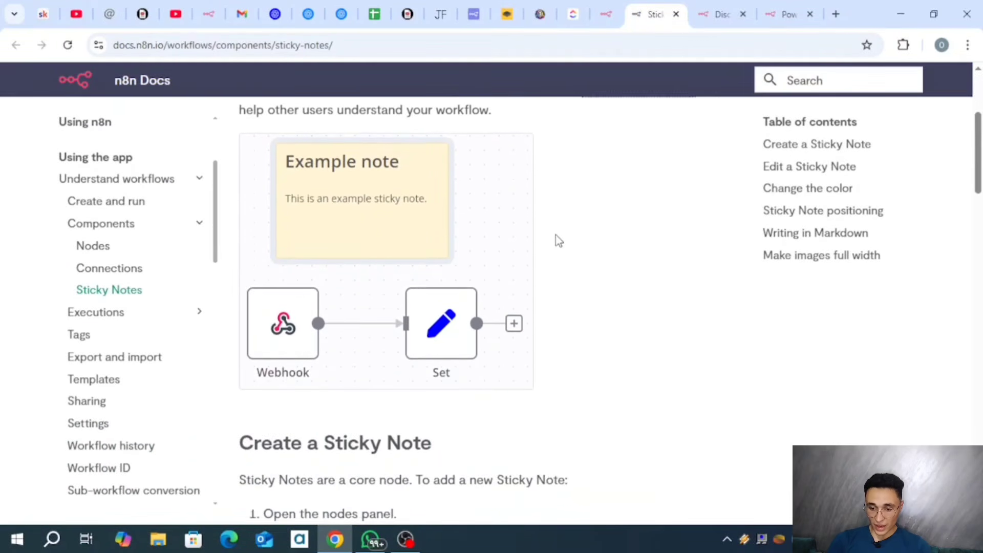
scroll(555, 234, down, 3)
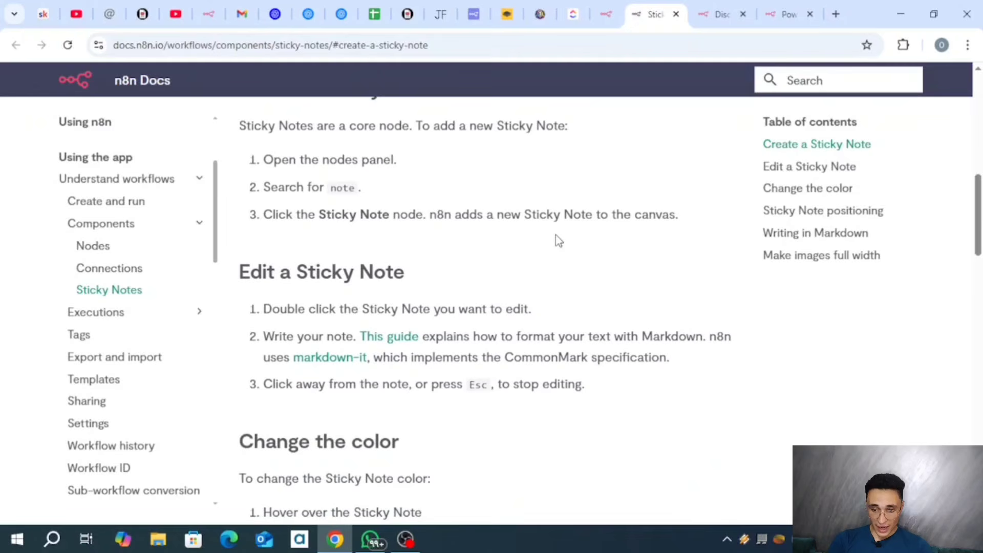
scroll(340, 296, down, 1)
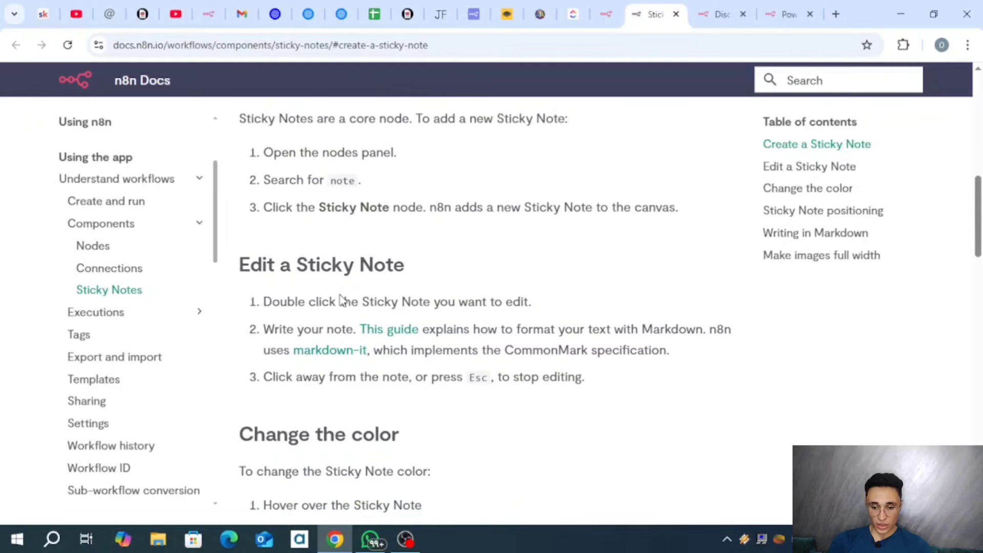
scroll(341, 297, down, 3)
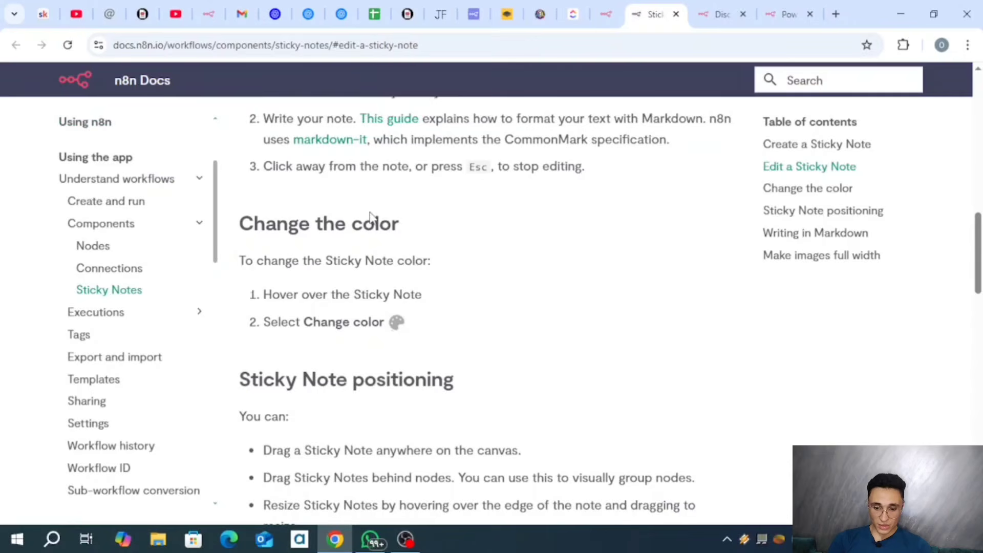
scroll(424, 285, down, 5)
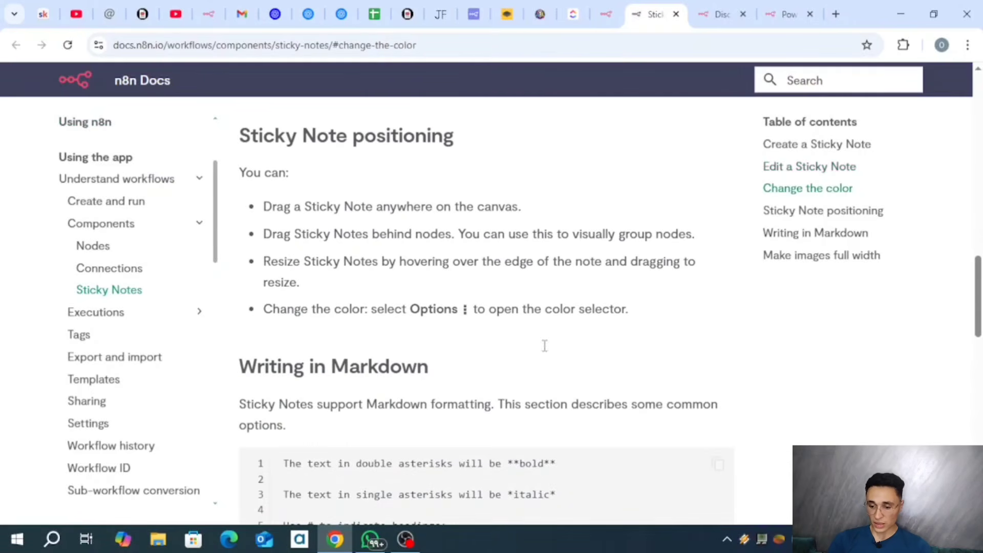
scroll(551, 380, down, 9)
scroll(553, 380, down, 5)
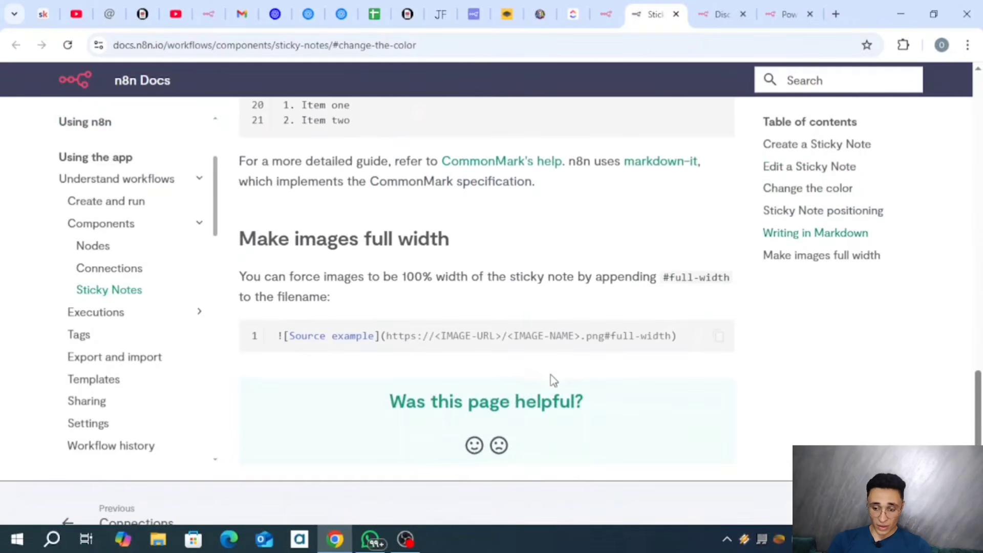
Go back to the example note at the start of the Sticky Notes guide, then close the guide and return to the workflow.
scroll(407, 215, up, 20)
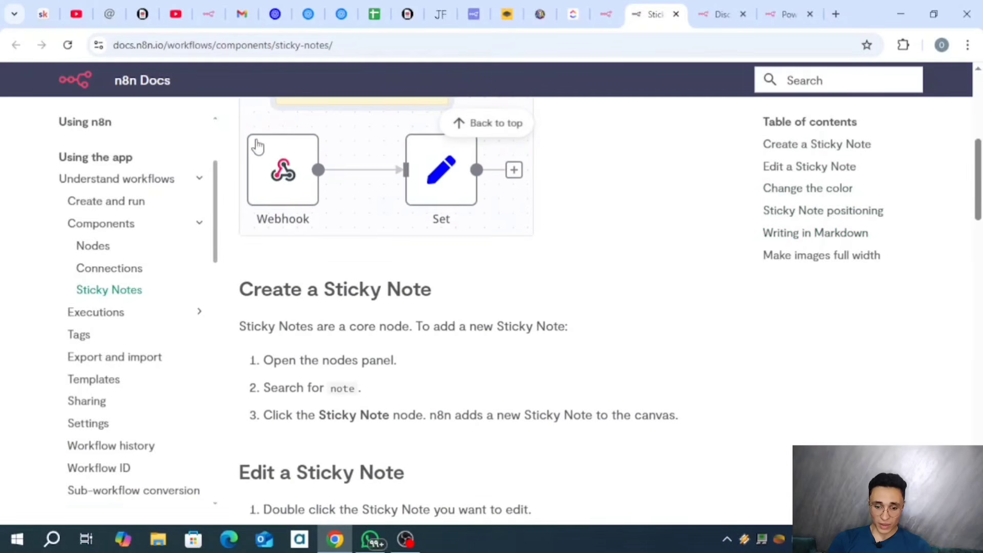
scroll(397, 244, up, 4)
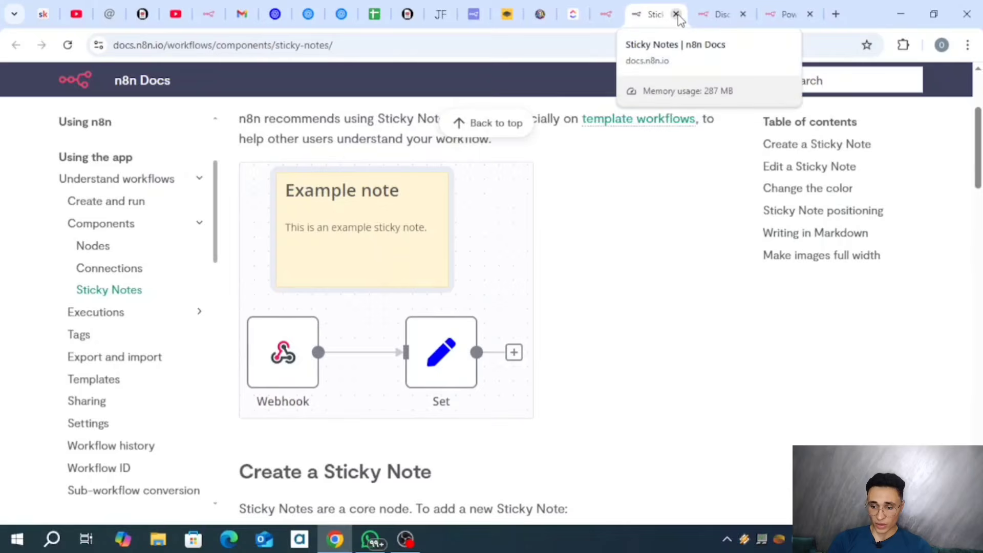
click(676, 14)
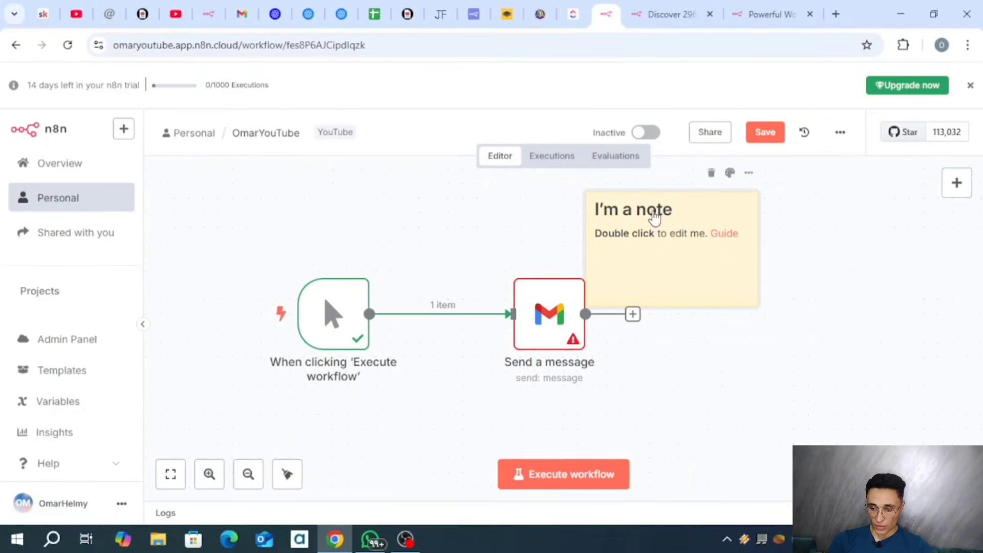
Replace the sticky note's whole default text with "ارسال ايميل".
click(748, 177)
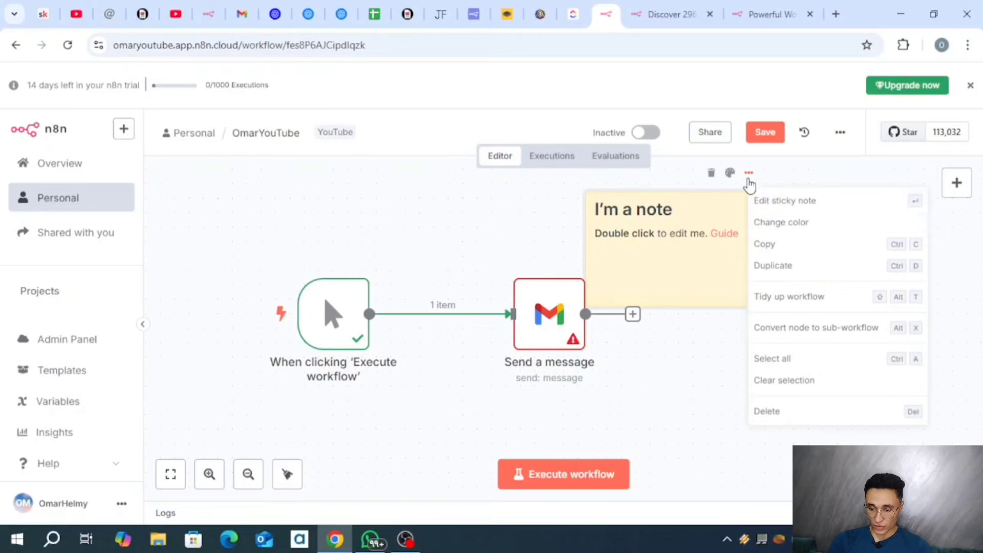
click(661, 302)
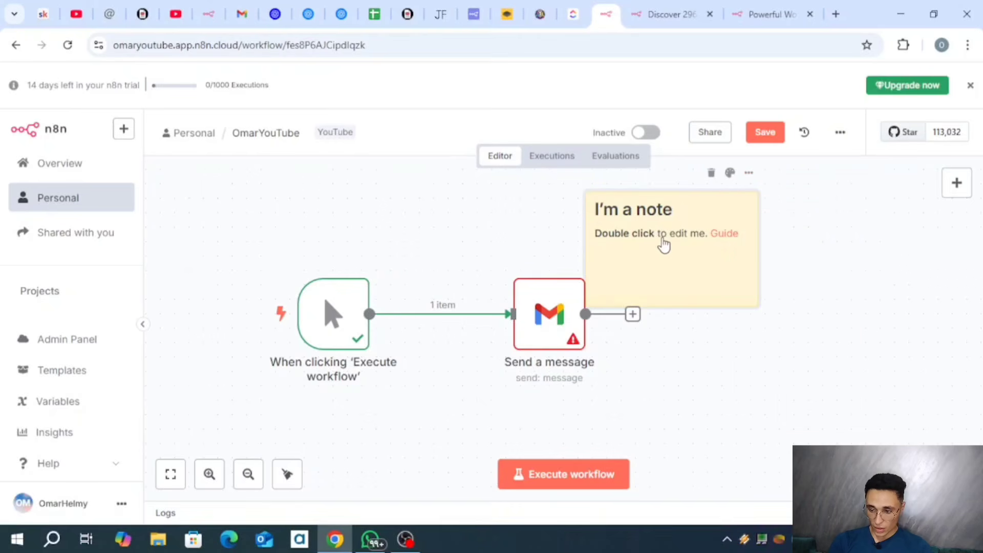
double_click(641, 209)
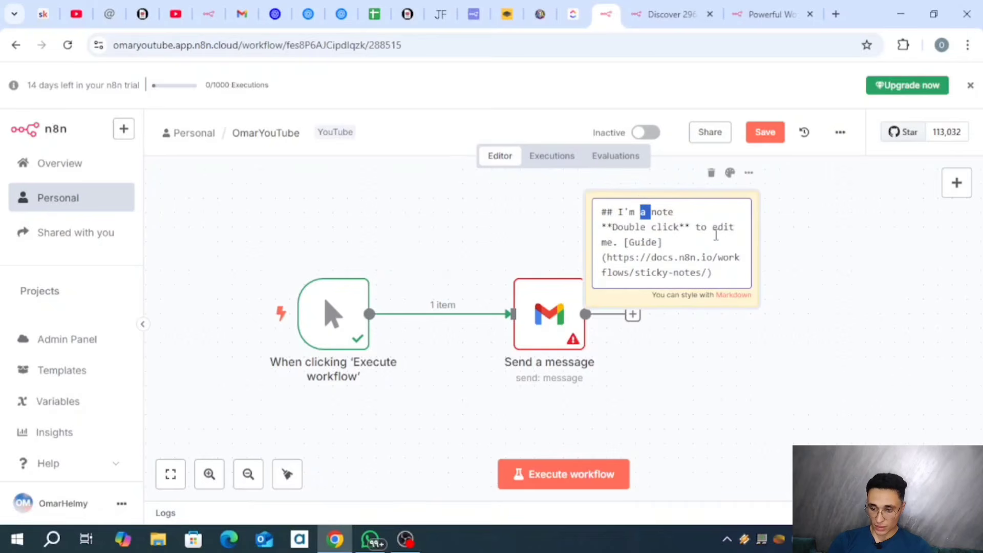
double_click(734, 273)
click(733, 273)
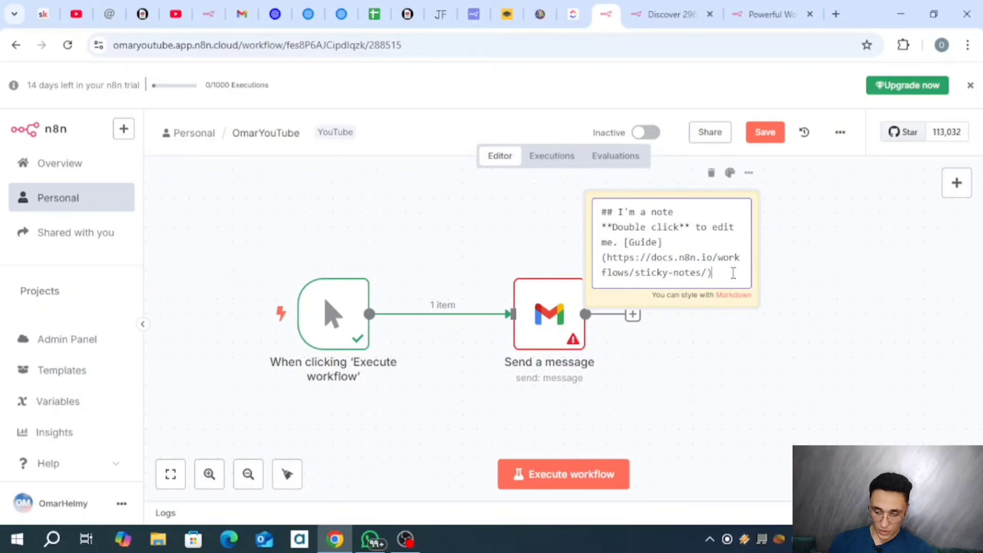
key(BackSpace)
key(BackSpace)
key(BackSpace)
key(BackSpace)
key(BackSpace)
key(BackSpace)
key(BackSpace)
key(BackSpace)
key(BackSpace)
key(BackSpace)
key(BackSpace)
key(BackSpace)
key(BackSpace)
key(BackSpace)
key(BackSpace)
key(BackSpace)
key(BackSpace)
key(BackSpace)
key(BackSpace)
key(BackSpace)
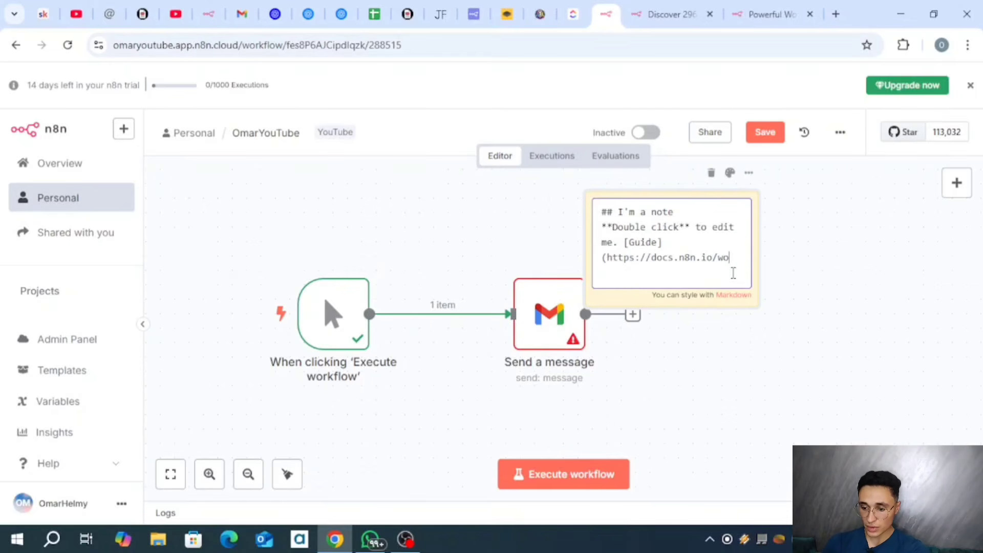
key(BackSpace)
key(BackSpace)
key(BackSpace)
key(BackSpace)
key(BackSpace)
key(BackSpace)
key(BackSpace)
key(BackSpace)
key(BackSpace)
key(BackSpace)
key(BackSpace)
key(BackSpace)
key(BackSpace)
key(BackSpace)
key(BackSpace)
key(BackSpace)
key(BackSpace)
key(BackSpace)
key(BackSpace)
key(BackSpace)
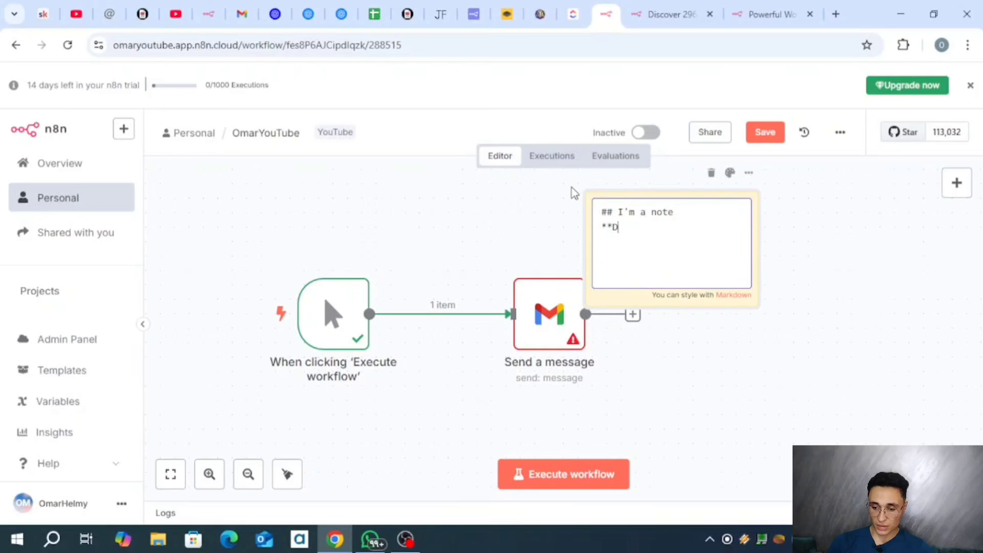
key(BackSpace)
key(BackSpace)
key(BackSpace)
key(BackSpace)
key(BackSpace)
key(BackSpace)
key(BackSpace)
key(BackSpace)
key(BackSpace)
key(BackSpace)
key(BackSpace)
key(BackSpace)
key(BackSpace)
key(BackSpace)
key(BackSpace)
key(BackSpace)
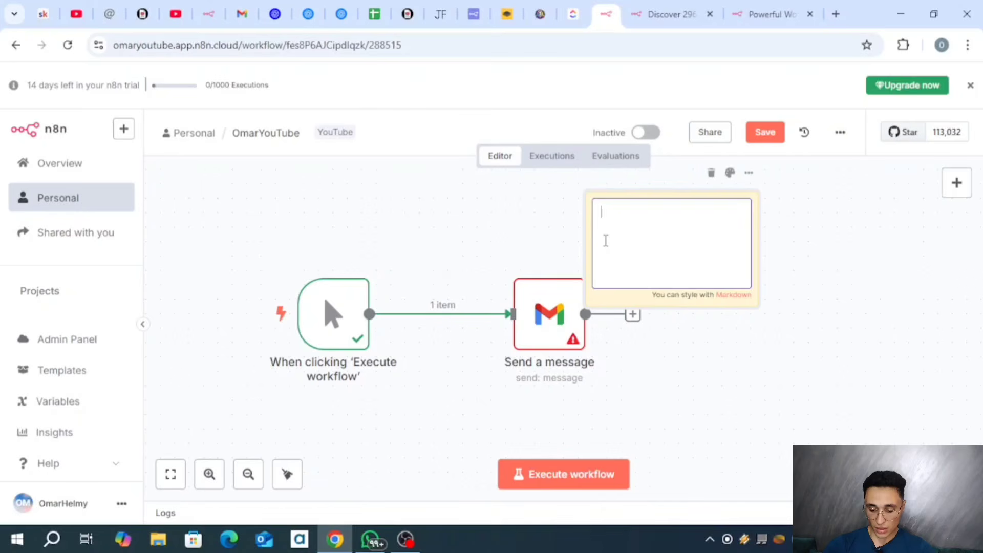
text(ارسا)
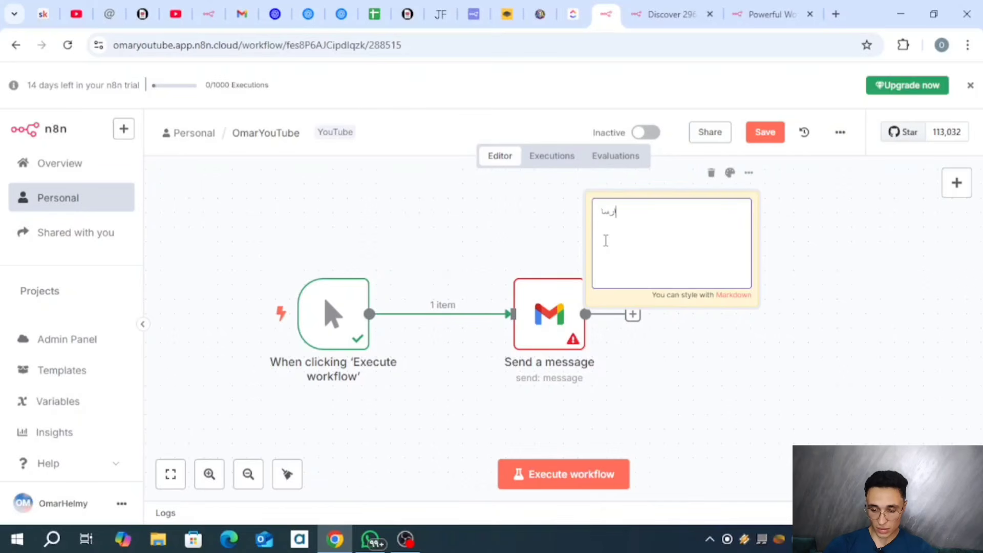
text(ل اي)
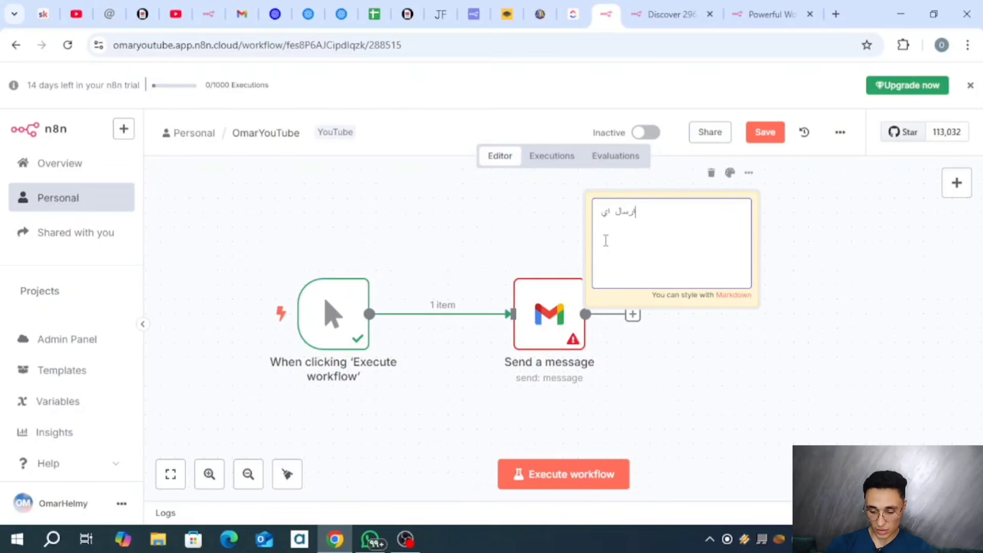
text(ميل)
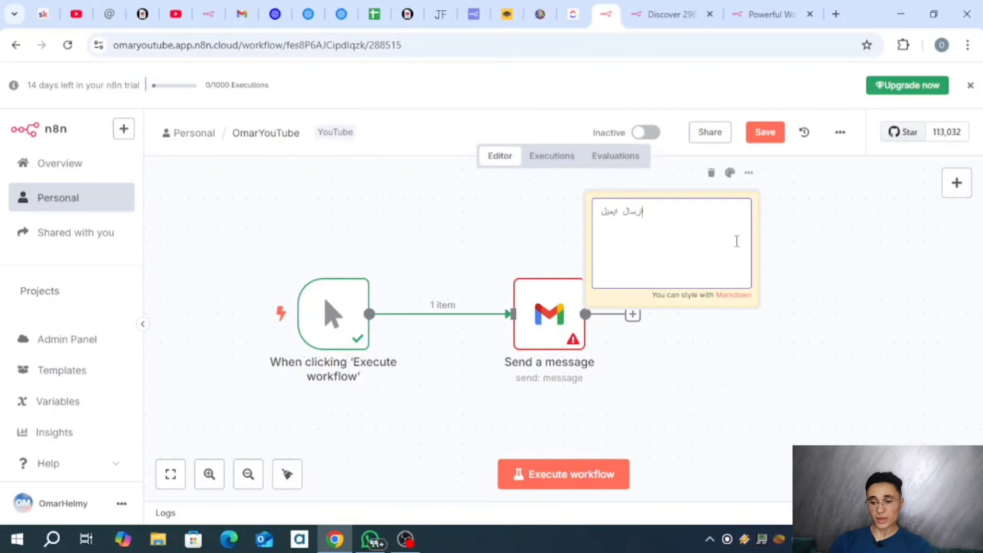
click(798, 262)
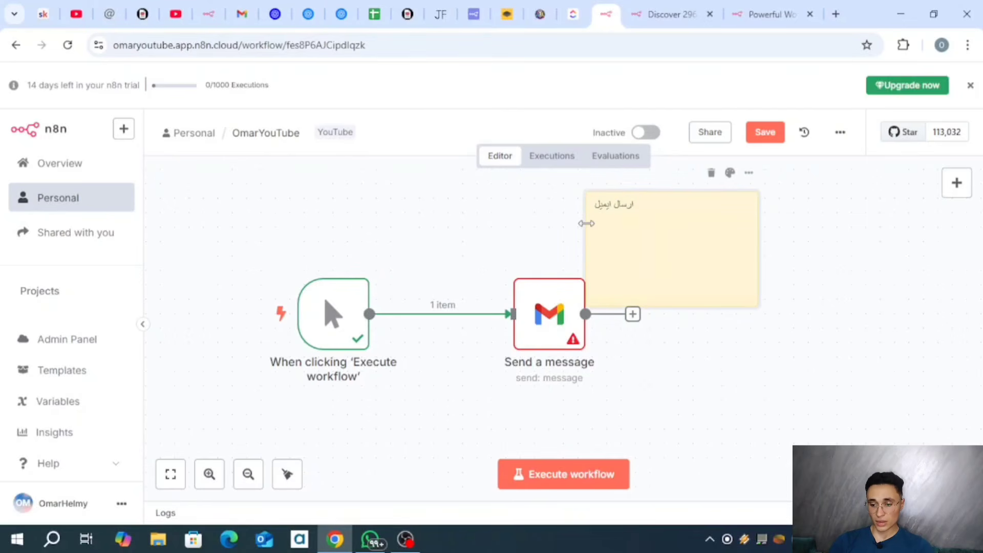
Widen the sticky note to more than twice its width and place it above the trigger and Gmail nodes.
drag(642, 234, 409, 267)
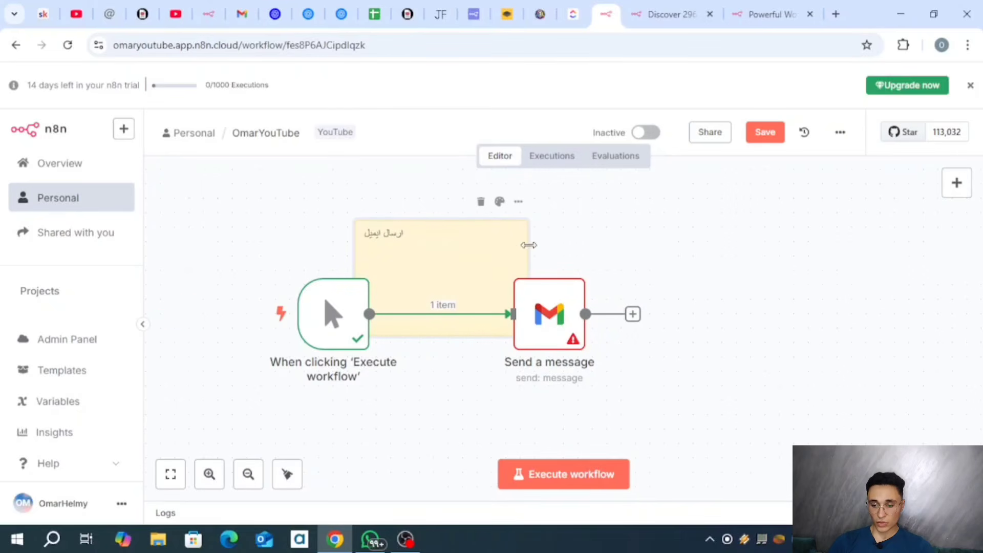
drag(530, 243, 749, 266)
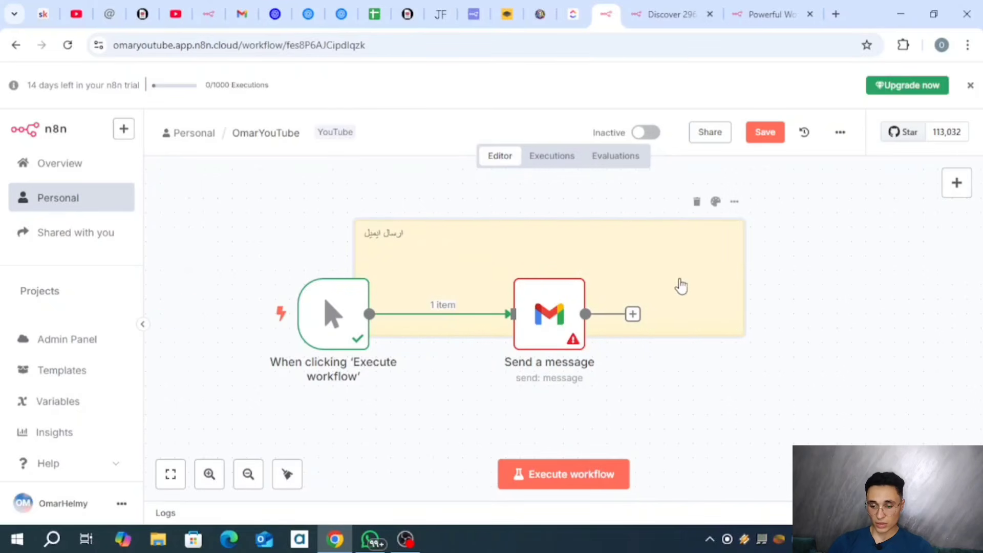
drag(680, 285, 564, 318)
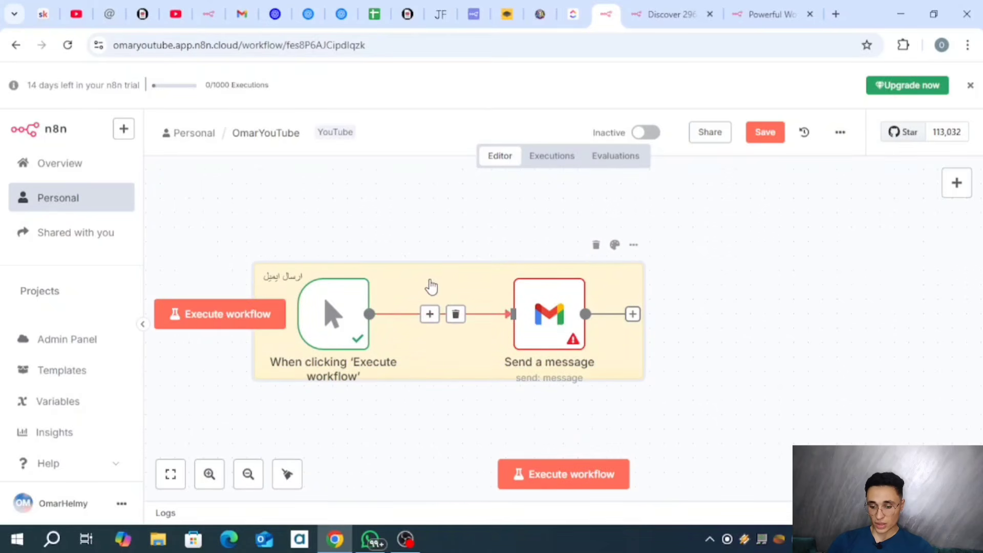
drag(425, 281, 378, 193)
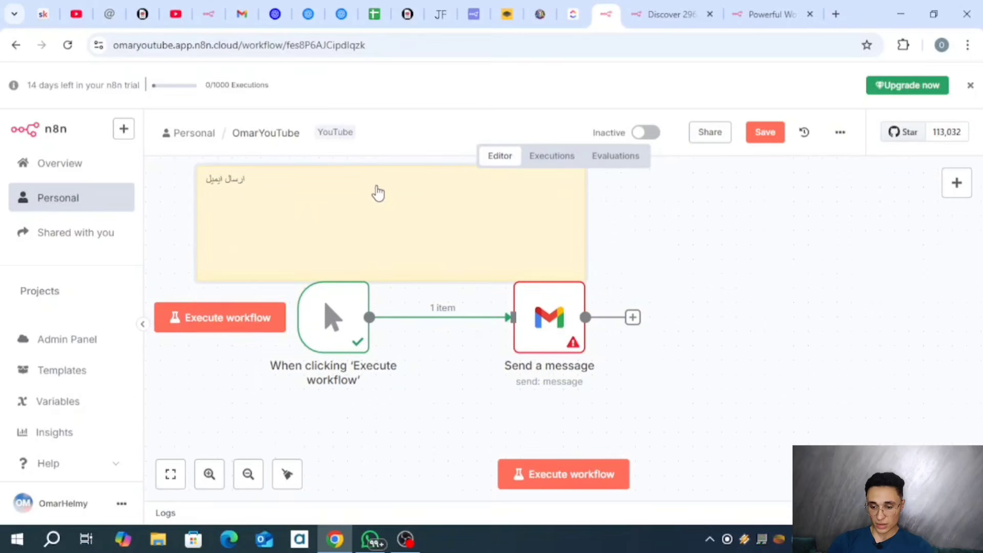
Lower the manual trigger and the Gmail node below the sticky note, keeping both nodes level with each other.
drag(562, 330, 562, 359)
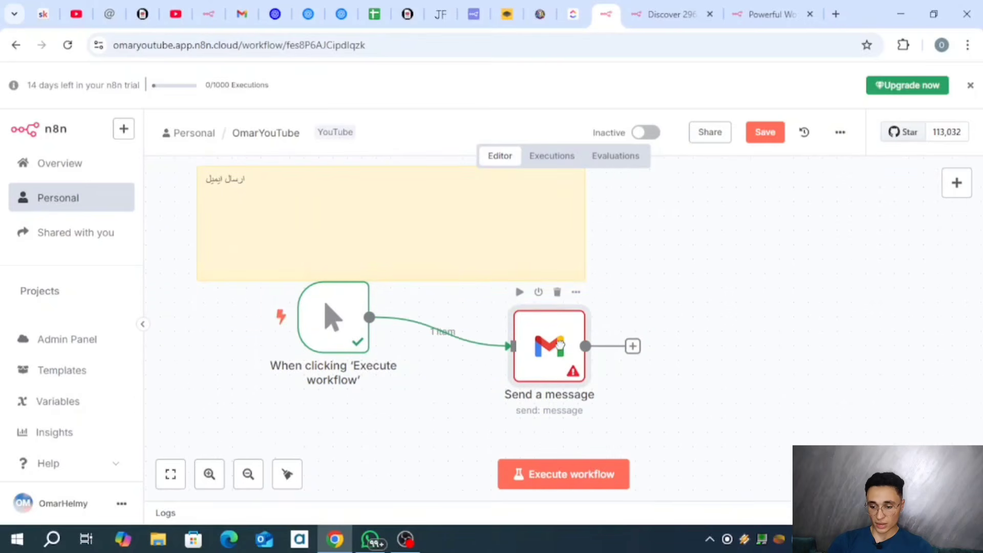
drag(330, 331, 330, 374)
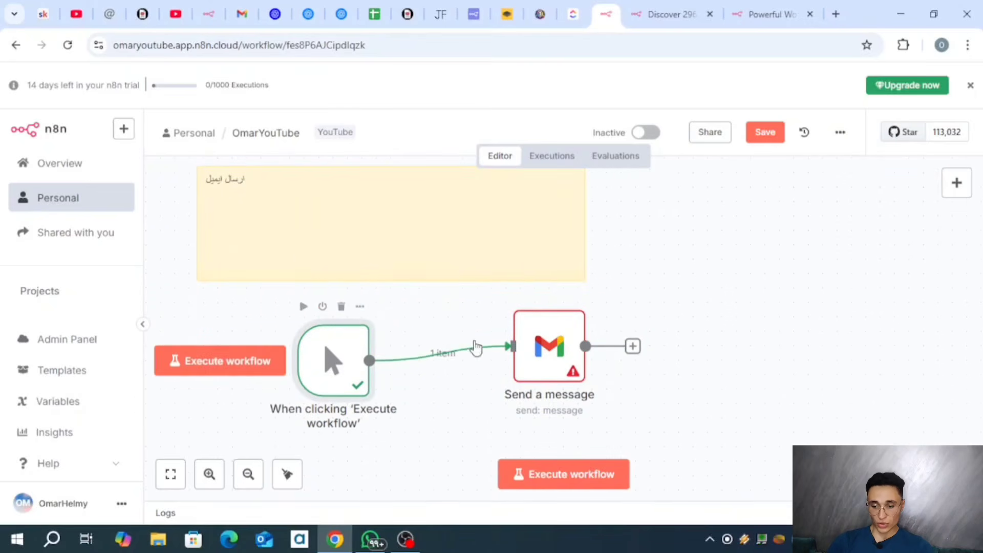
drag(547, 361, 547, 375)
mouse_move(333, 361)
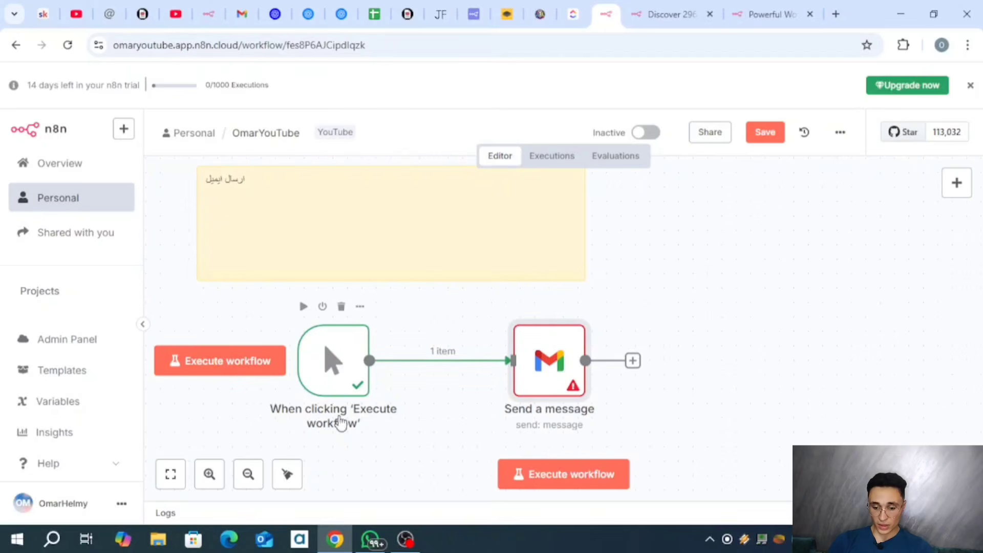
mouse_move(398, 359)
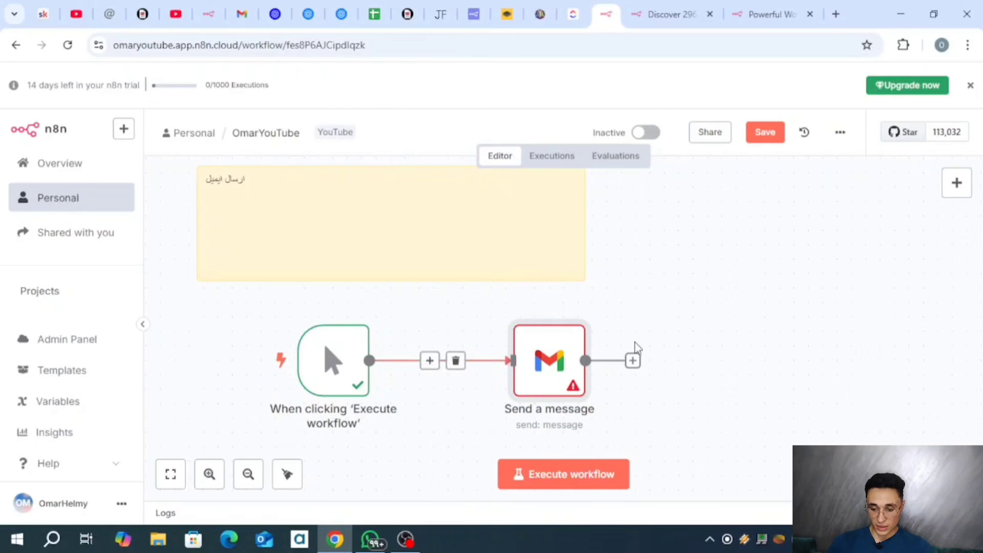
mouse_move(563, 361)
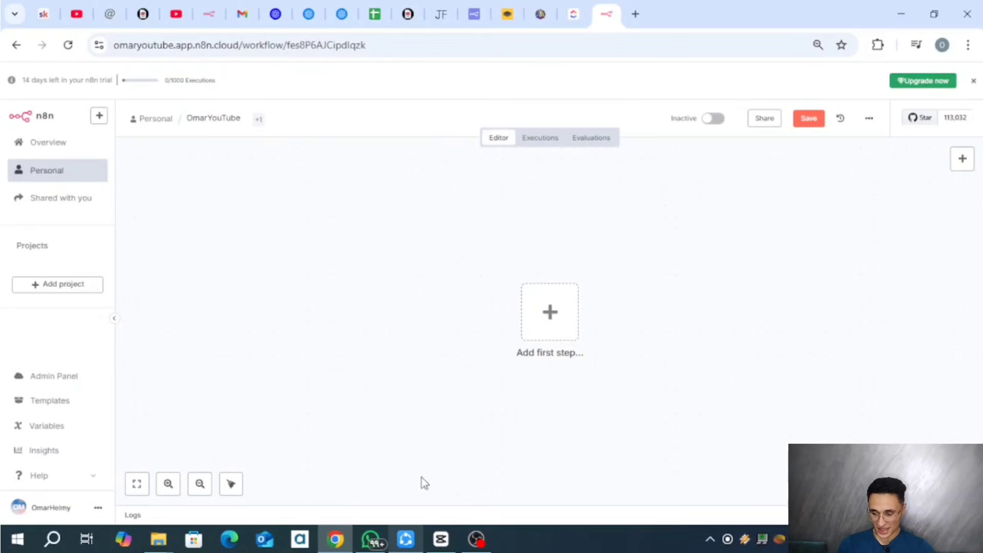
Add a manual trigger as the first step of the empty workflow and move it toward the canvas's left side.
click(558, 315)
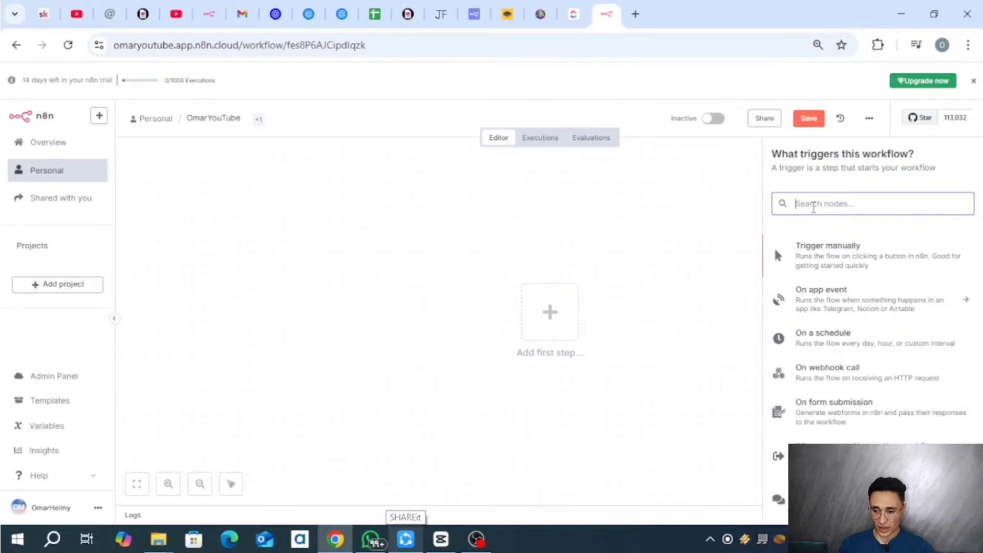
click(838, 263)
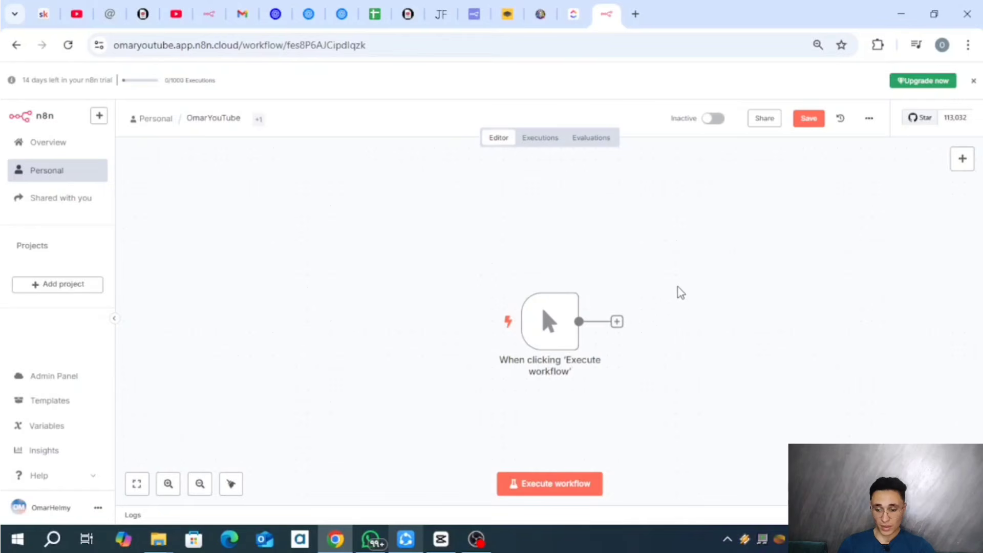
mouse_move(558, 323)
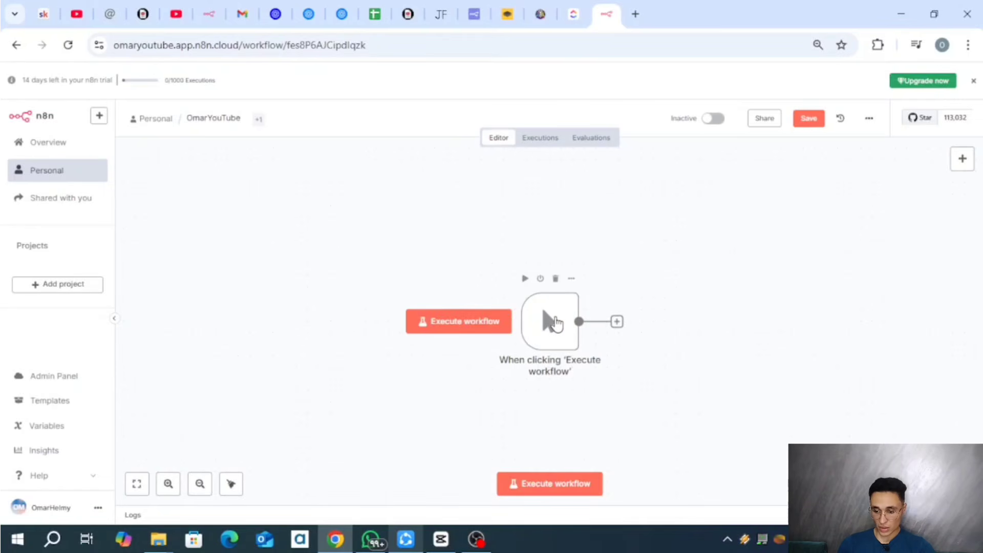
drag(557, 323, 384, 301)
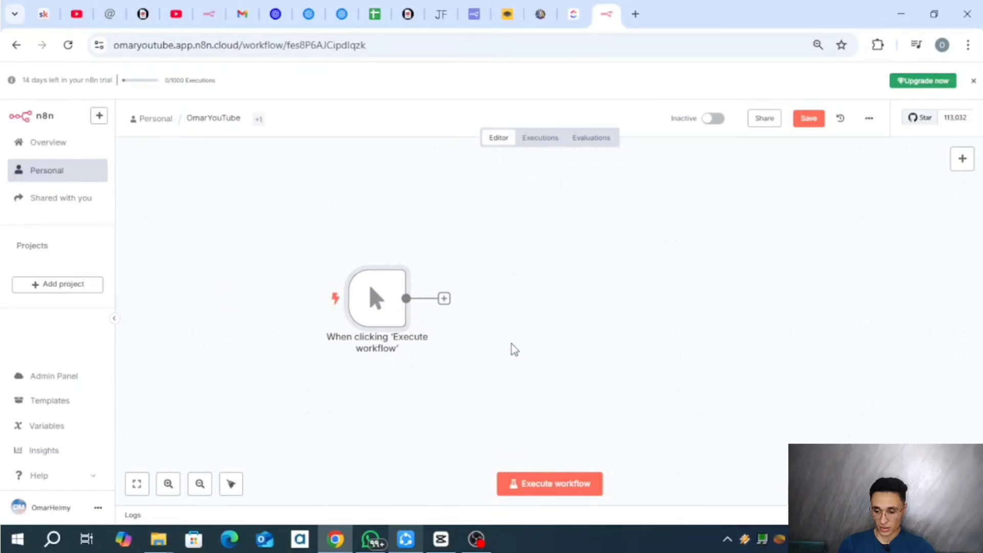
Search for "ema" as the step following the manual trigger, browse the Gmail actions and choose Send a message.
click(445, 299)
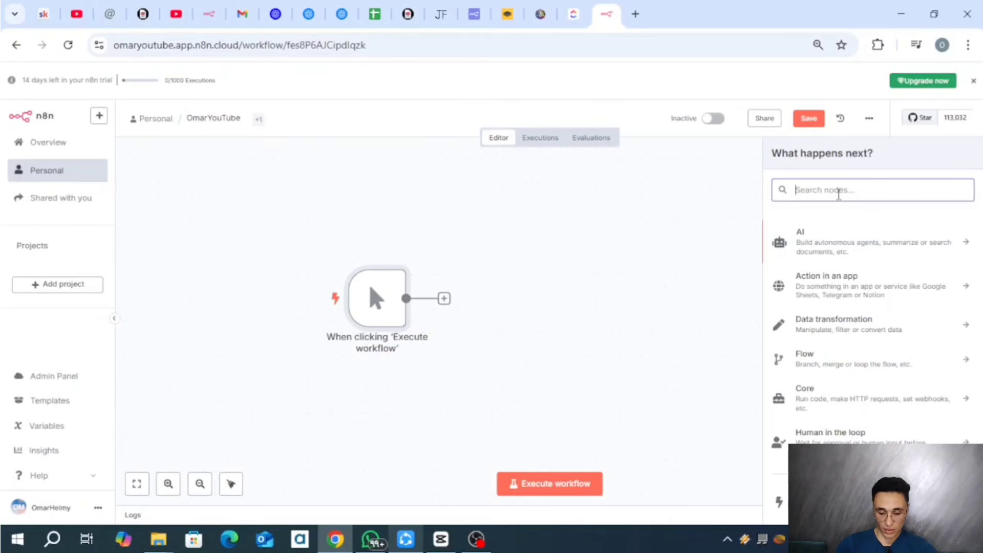
text(ema)
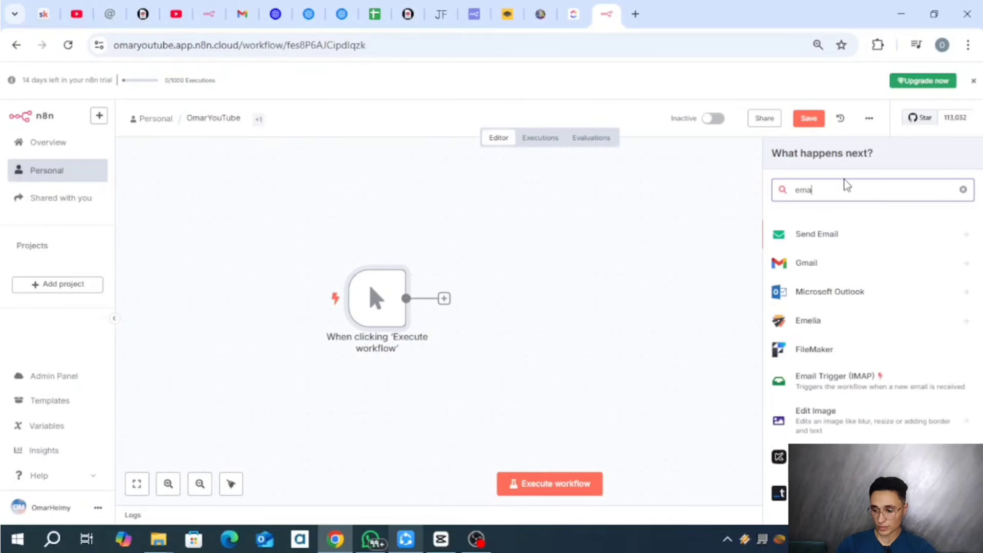
click(832, 265)
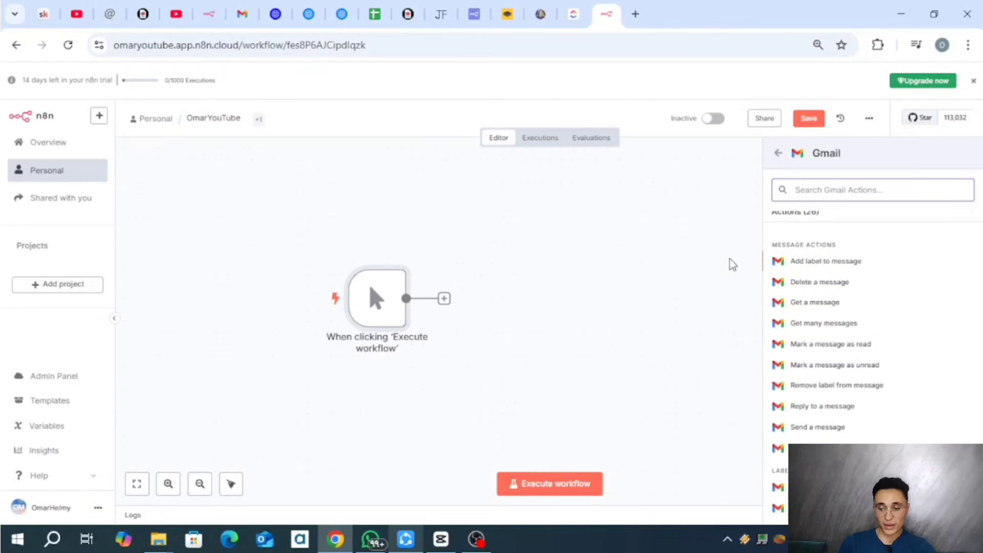
scroll(825, 251, down, 1)
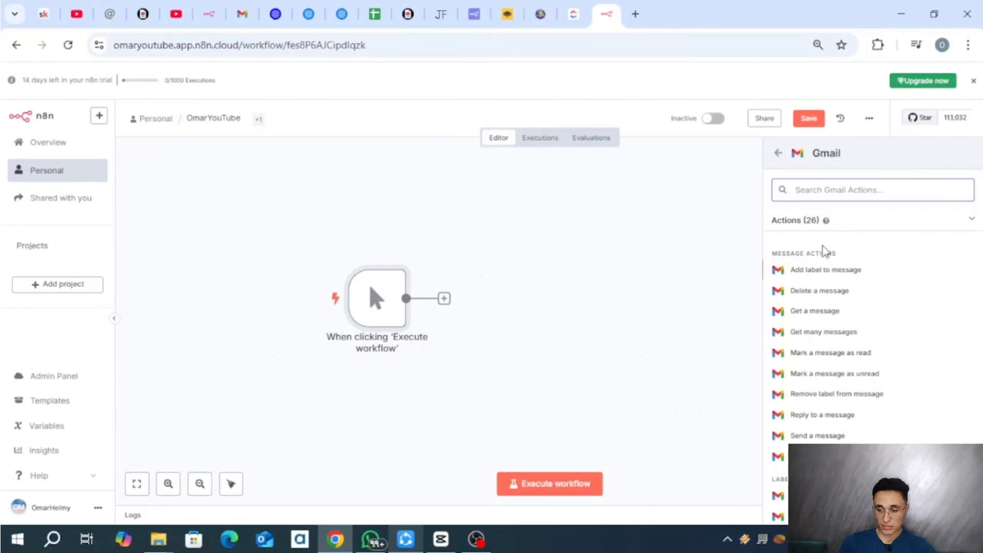
scroll(840, 297, down, 3)
scroll(839, 300, down, 4)
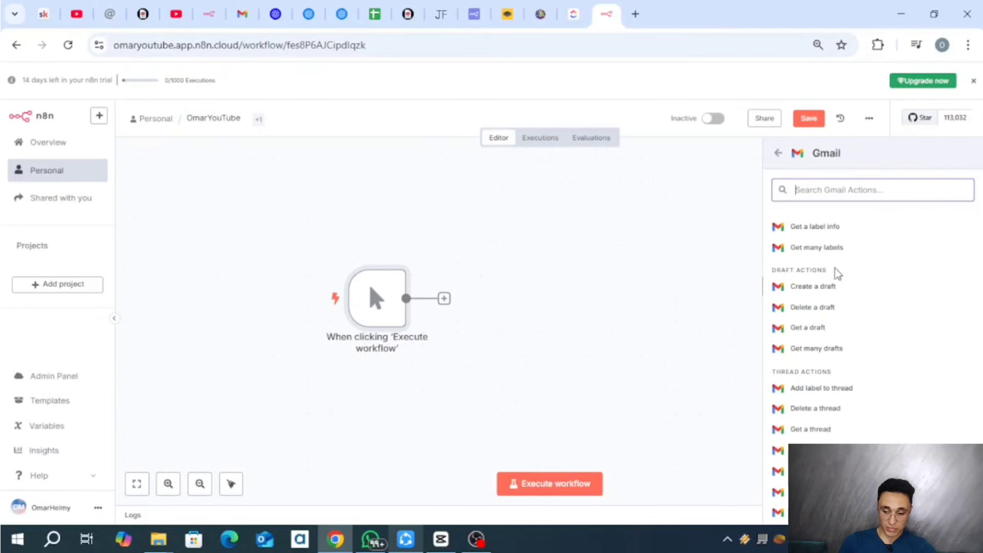
scroll(846, 348, down, 1)
scroll(846, 348, up, 5)
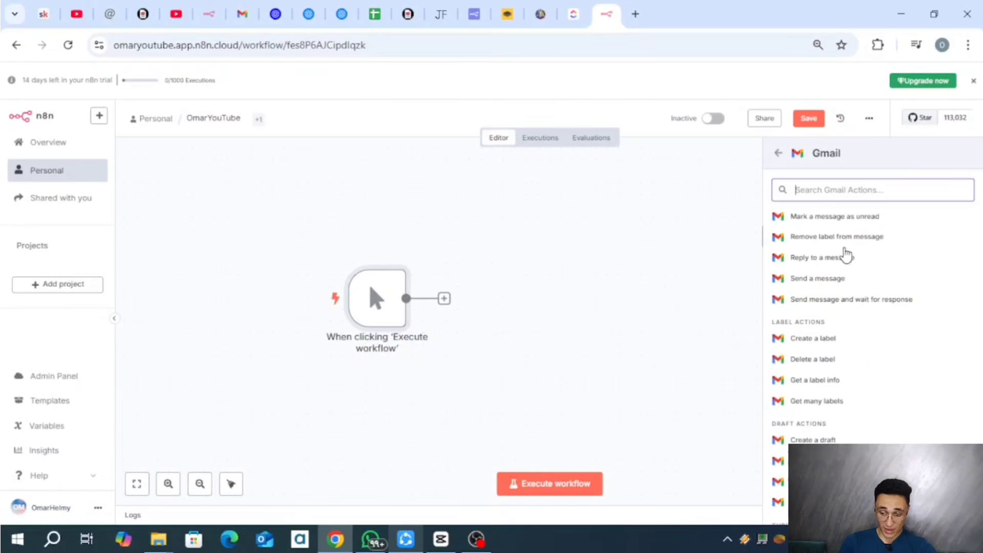
scroll(838, 220, up, 3)
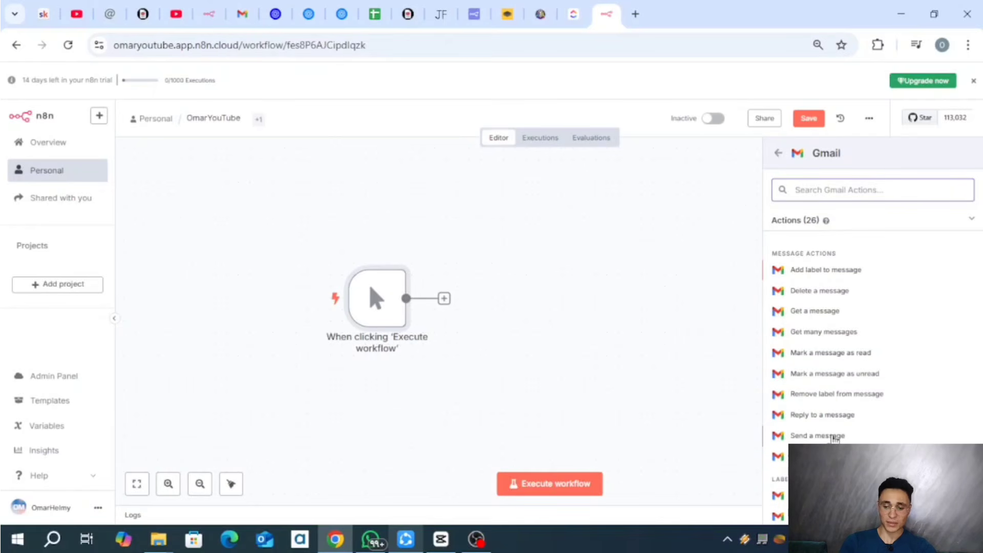
click(835, 439)
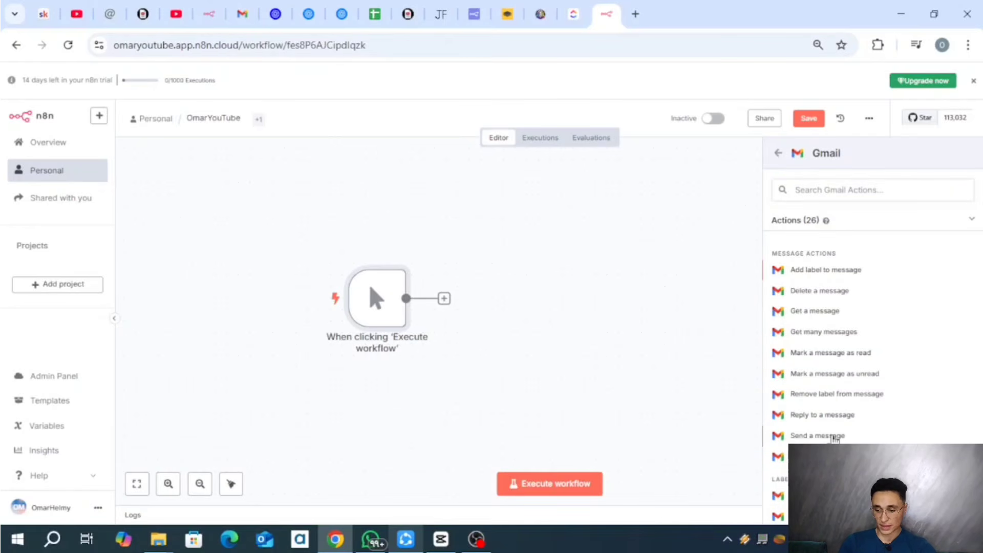
Add the Gmail Send a message action and connect it with a new OAuth2 credential by signing in with a Google account.
click(835, 438)
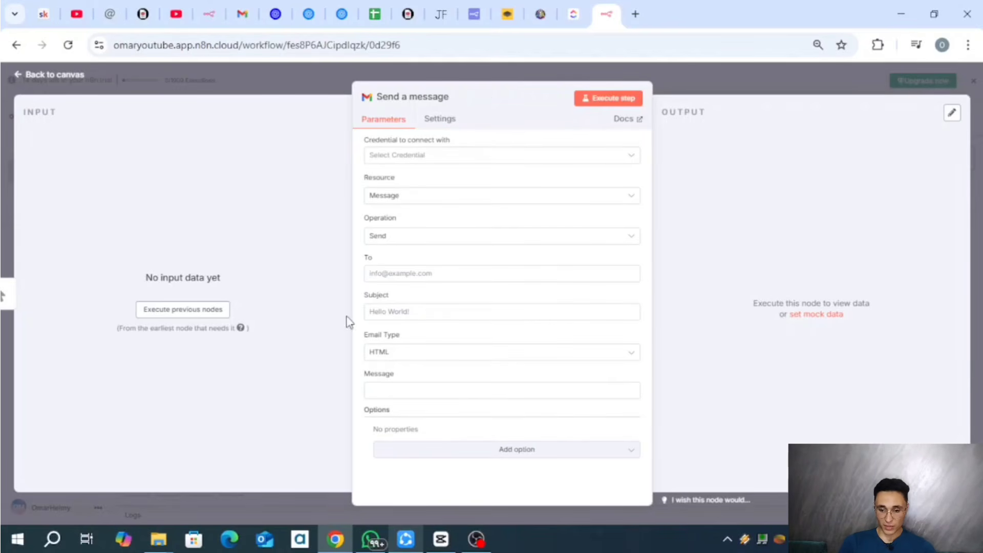
click(413, 150)
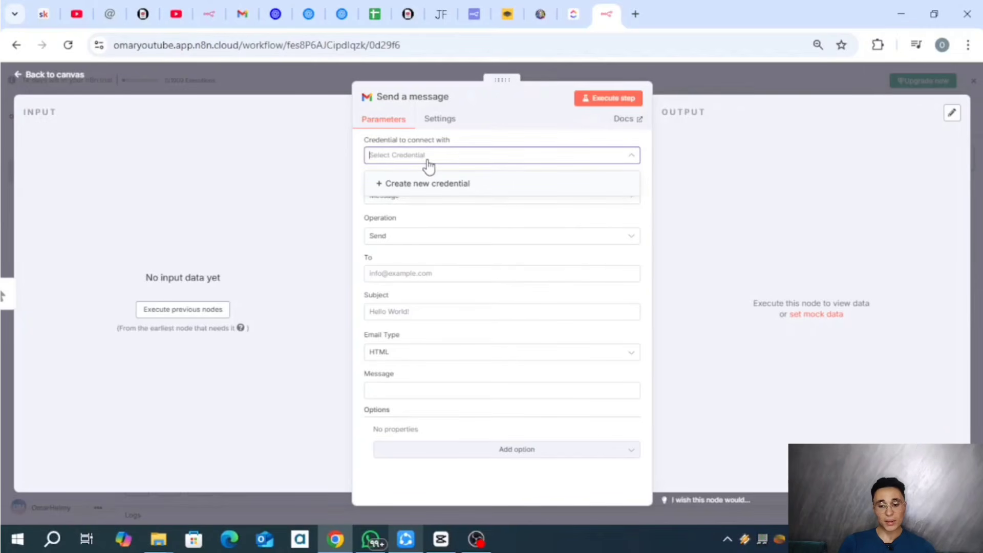
click(409, 189)
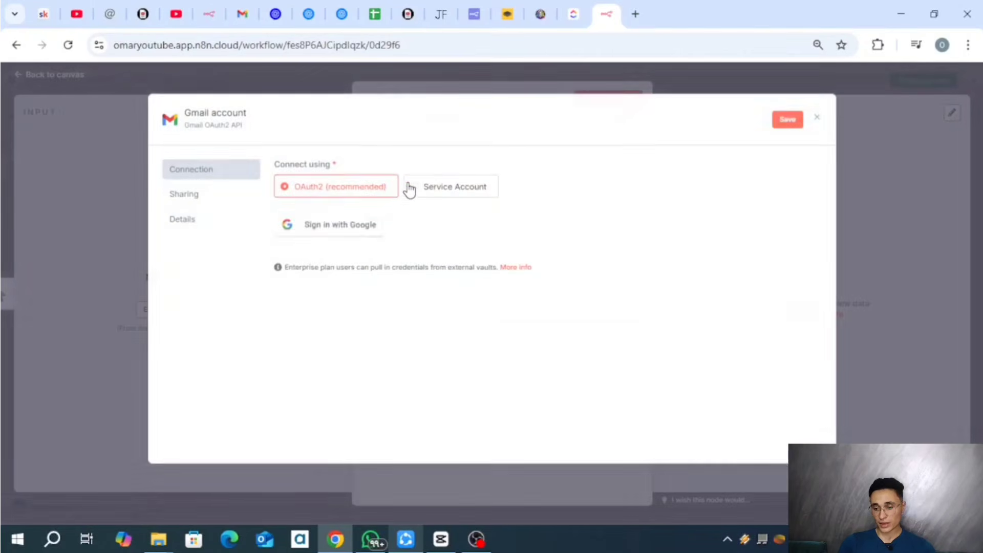
click(300, 220)
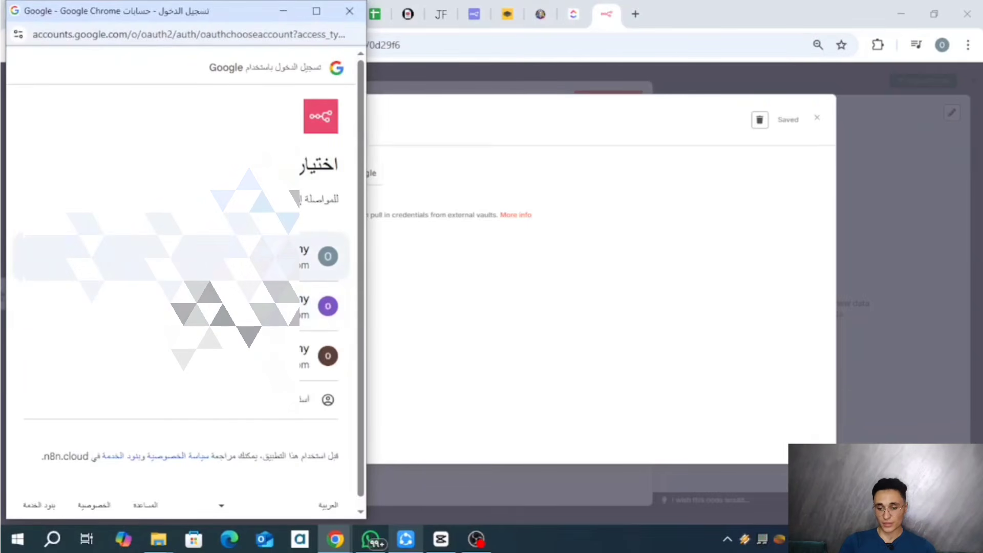
click(215, 257)
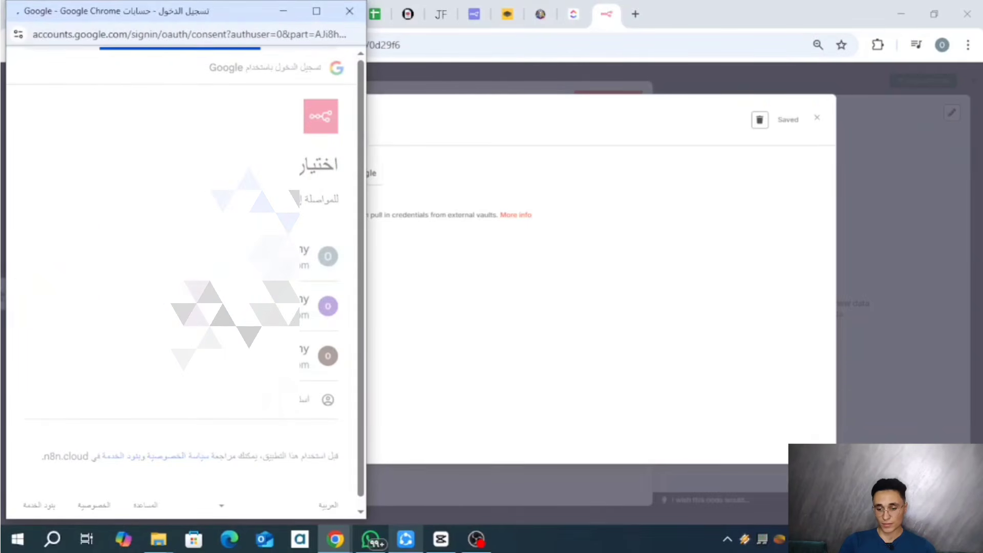
scroll(184, 282, down, 5)
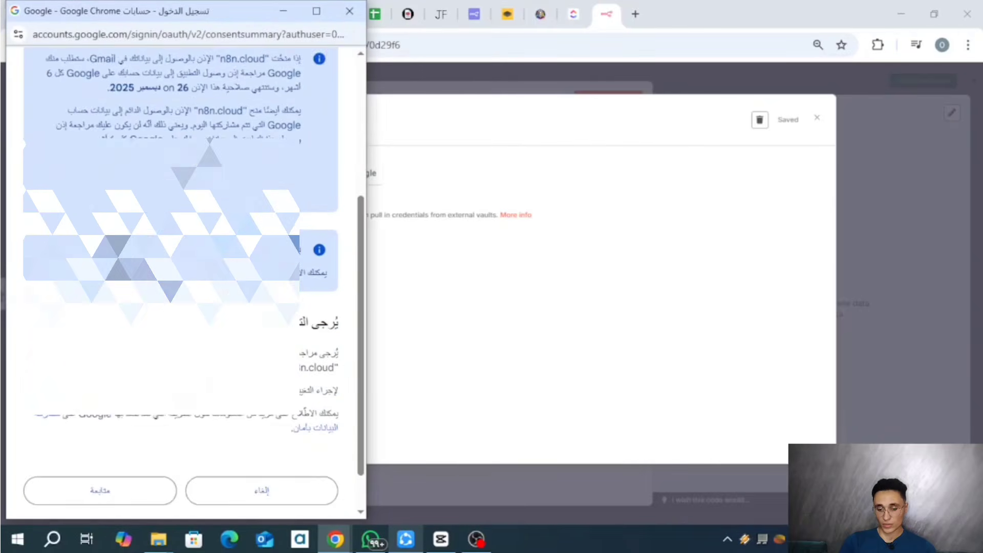
click(115, 450)
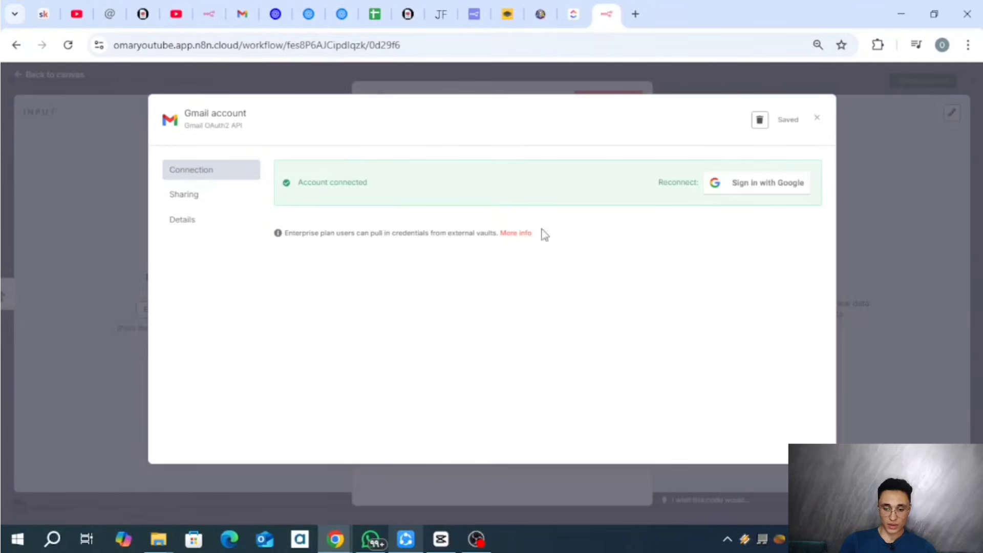
click(818, 118)
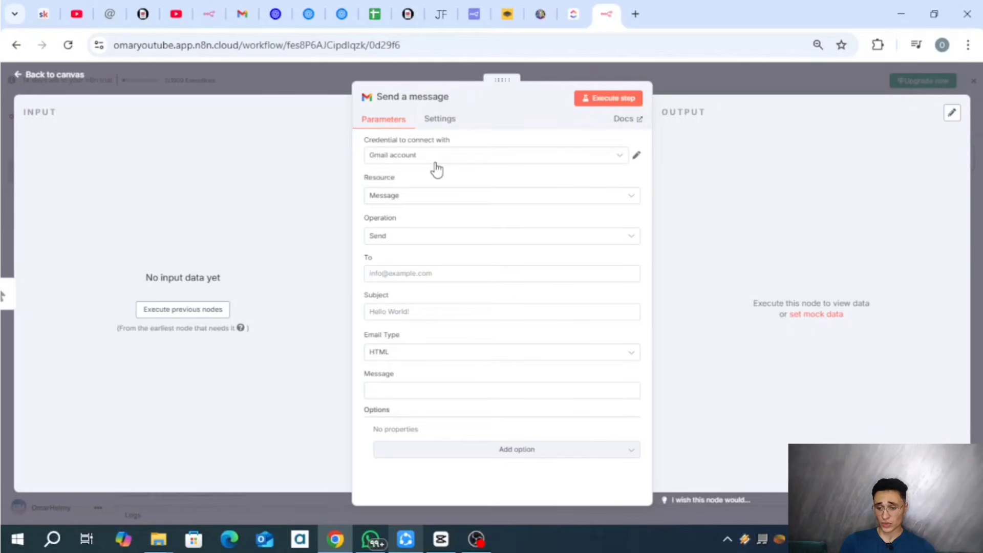
Review the Gmail node's resource and operation choices, selecting Message as the resource and Send as the operation.
click(399, 201)
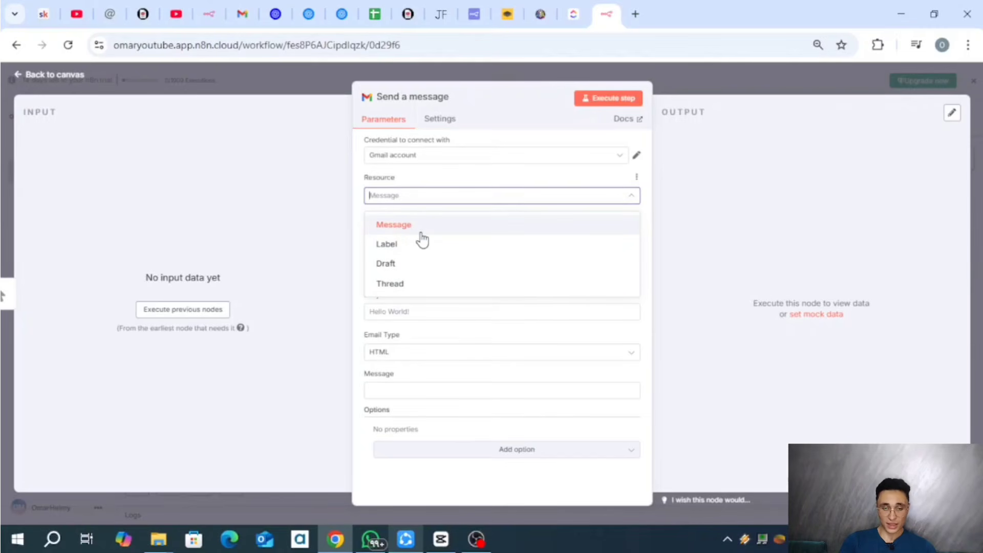
click(421, 237)
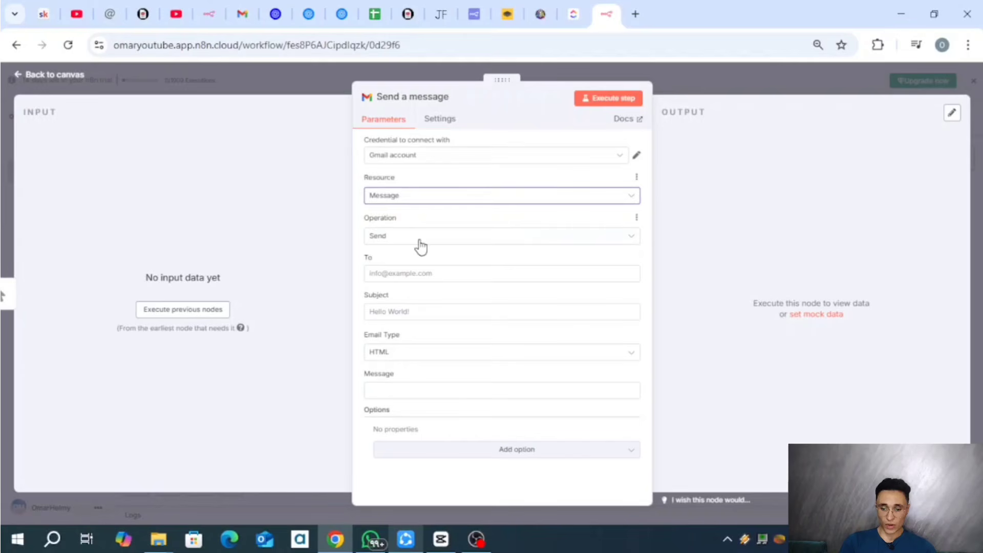
click(413, 240)
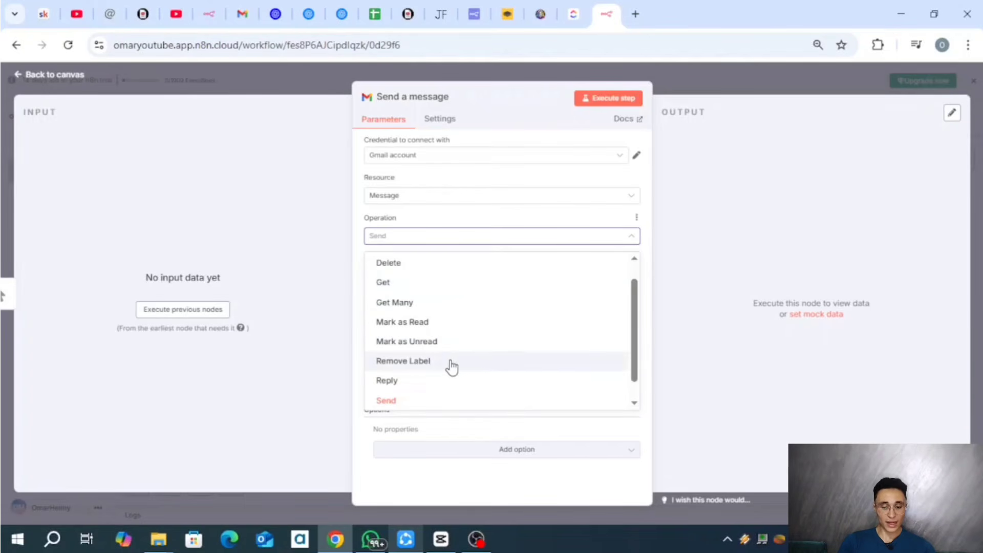
click(408, 402)
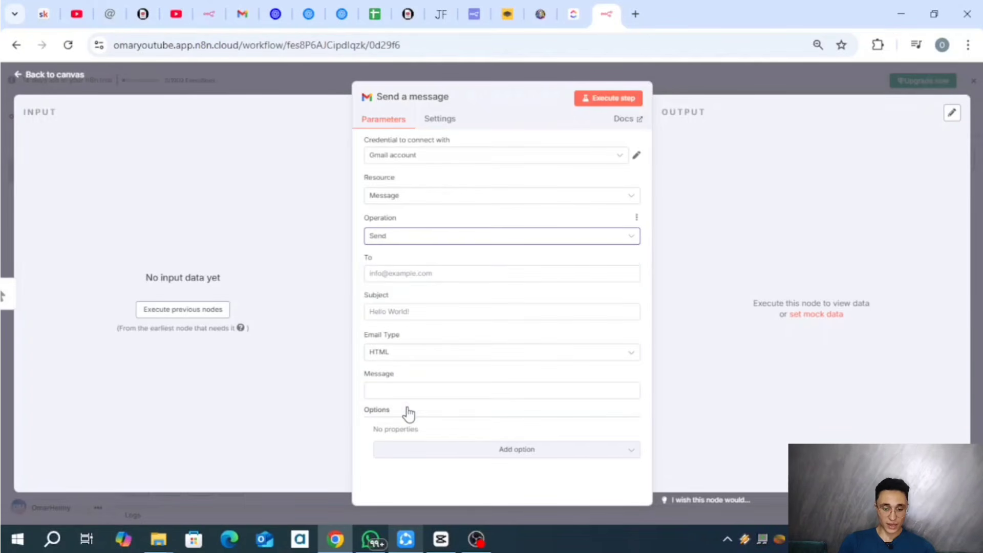
Enter the recipient's e-mail address and set the message subject to "افتح الرساله".
click(406, 270)
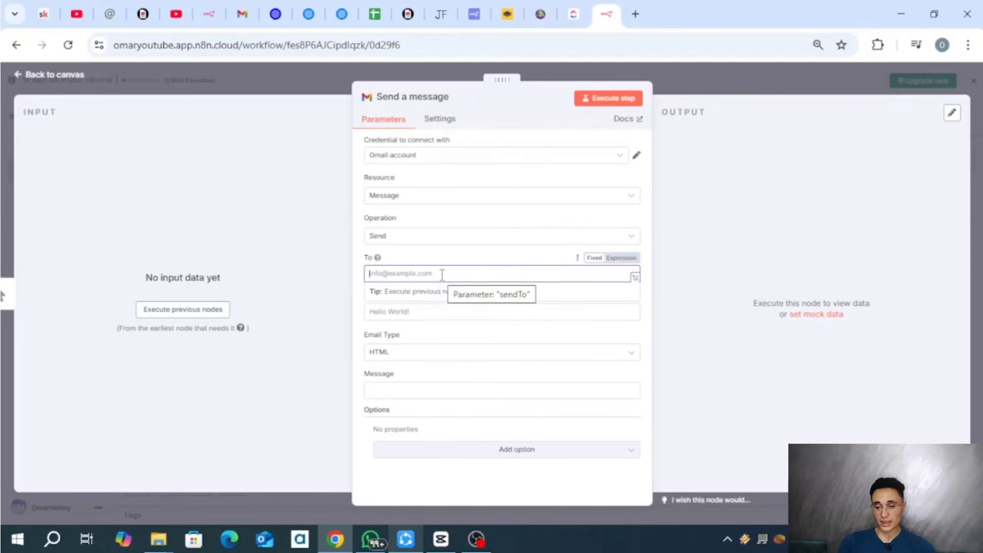
click(439, 311)
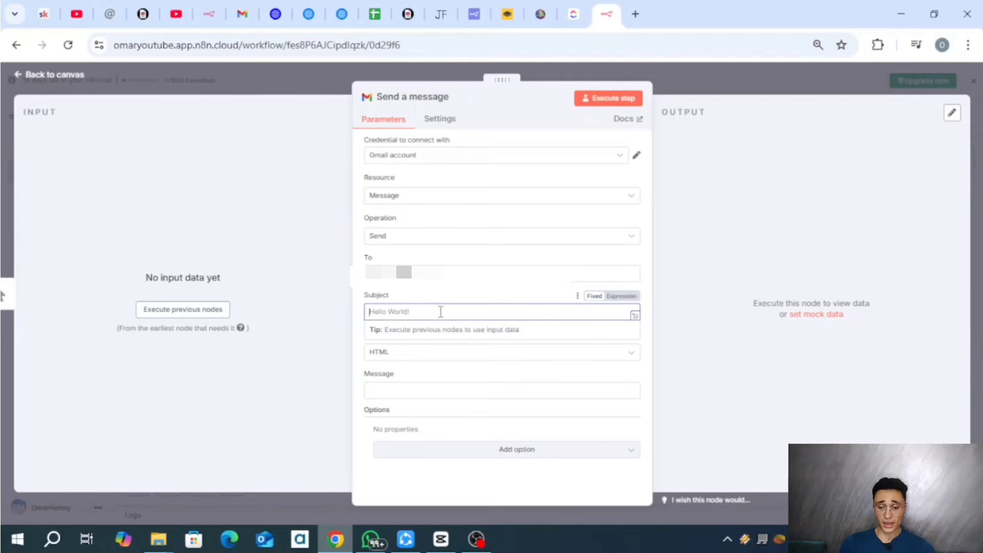
text(I)
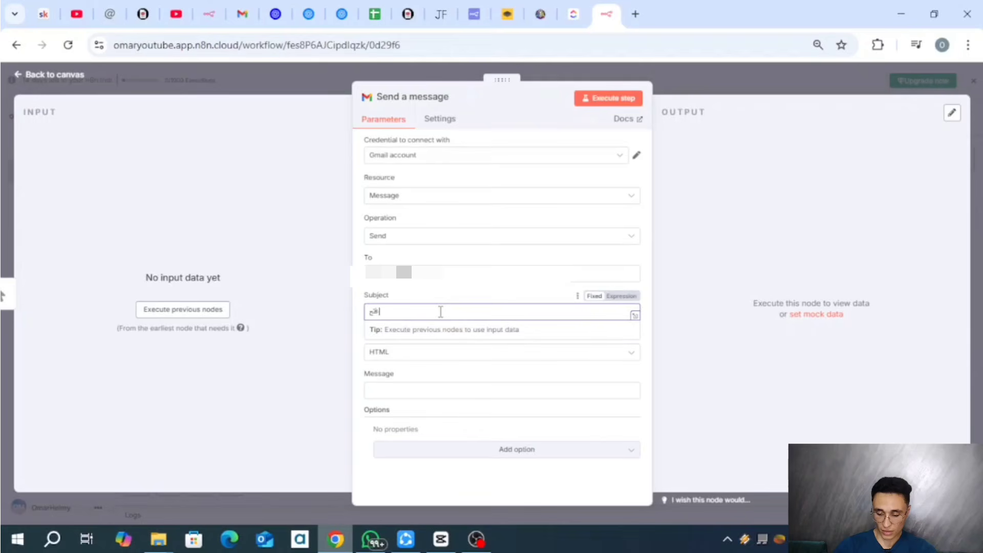
text(فتح ل)
text(رس)
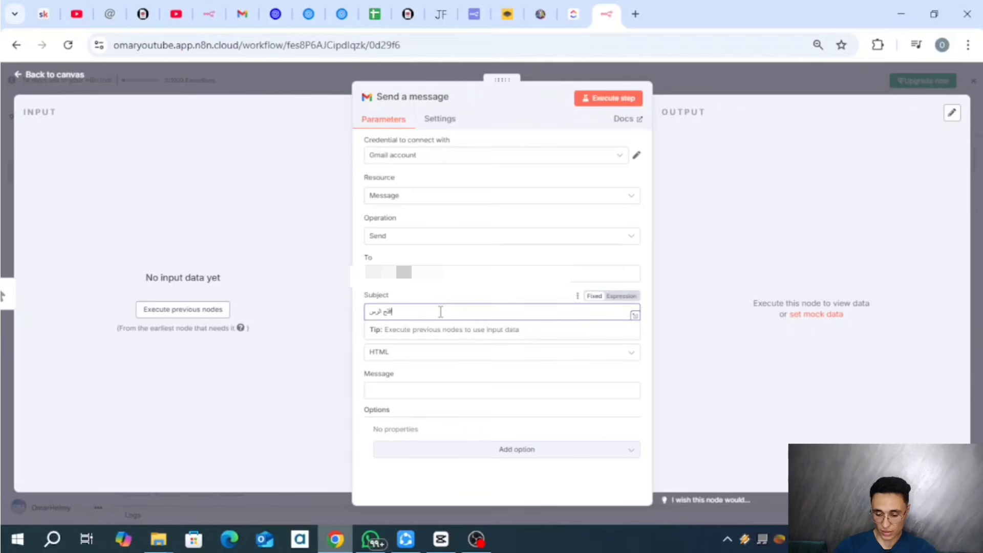
text(الة)
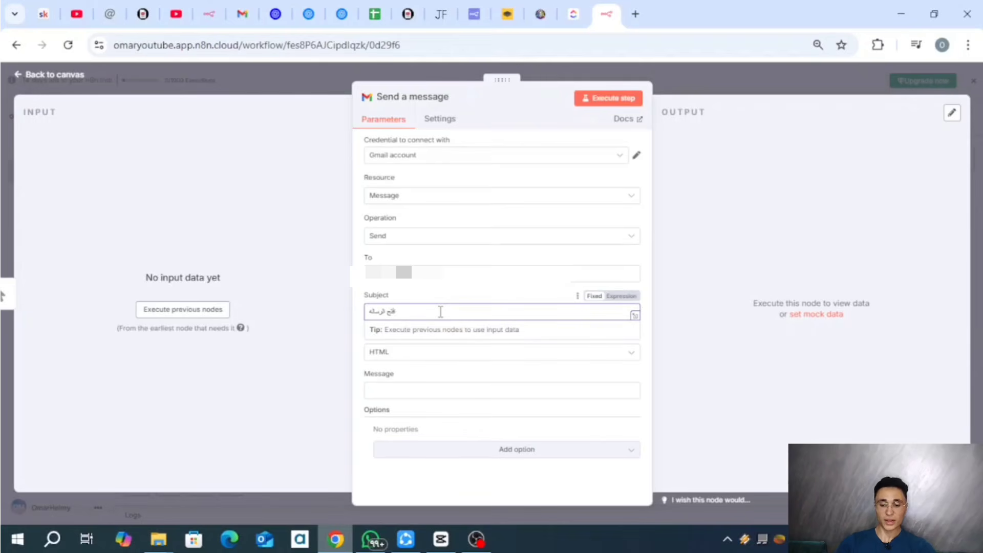
Set the email type to Text and enter "ازيك عامل ايه" as the message body.
click(434, 356)
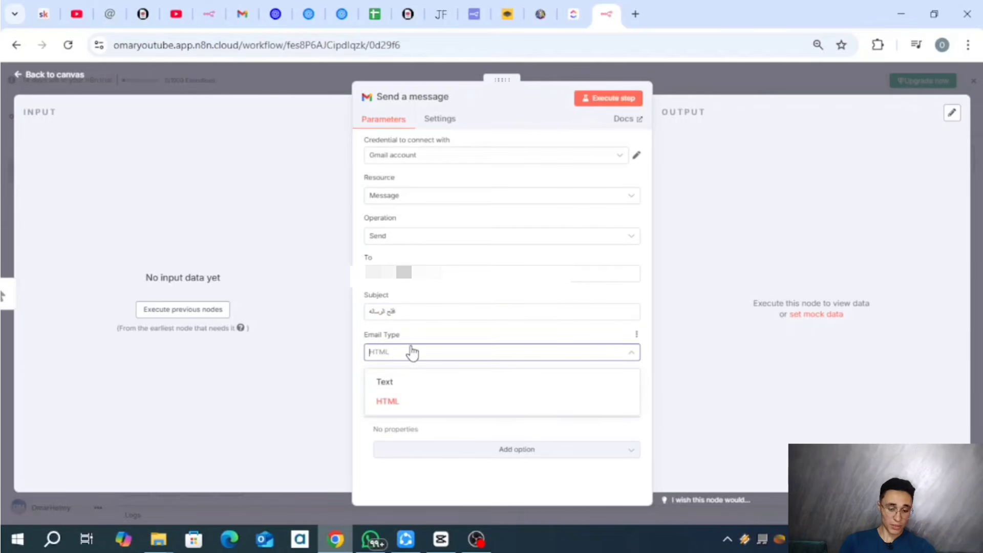
click(419, 385)
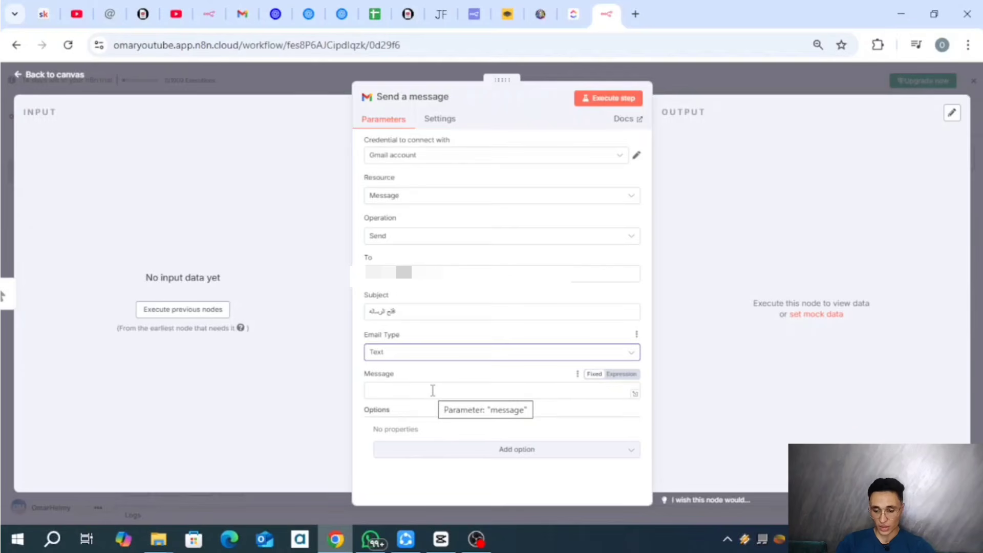
click(432, 390)
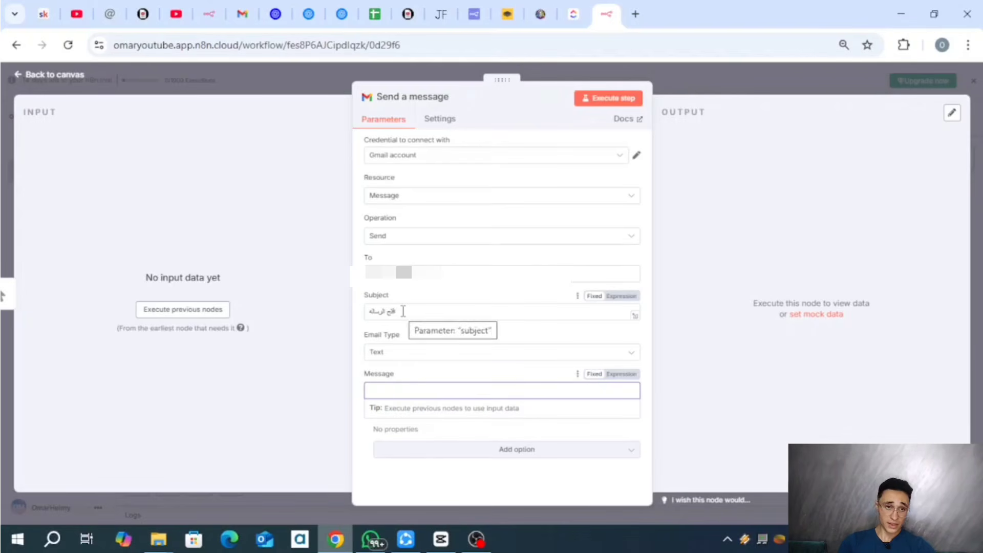
text(ازيك عامل ايه يه)
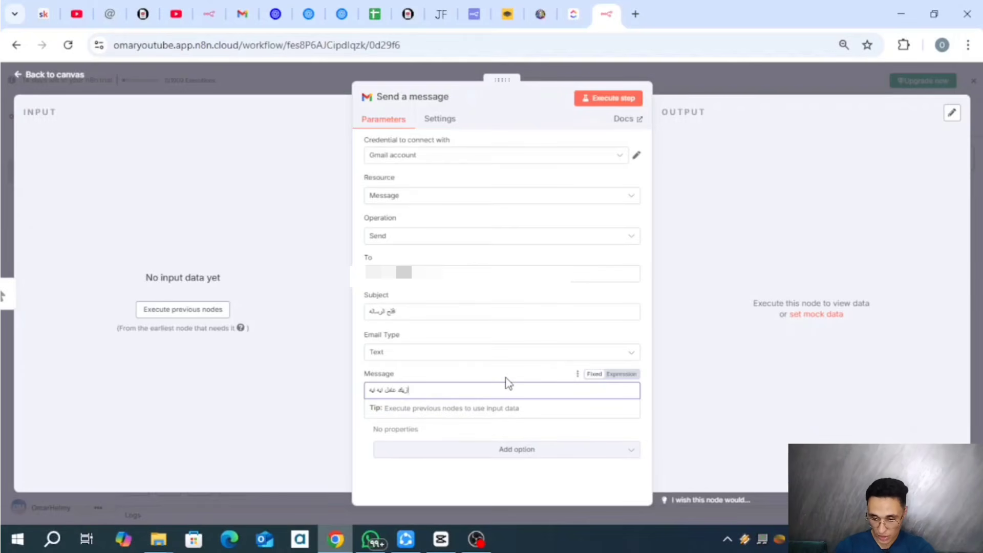
key(BackSpace)
key(BackSpace)
key(BackSpace)
key(BackSpace)
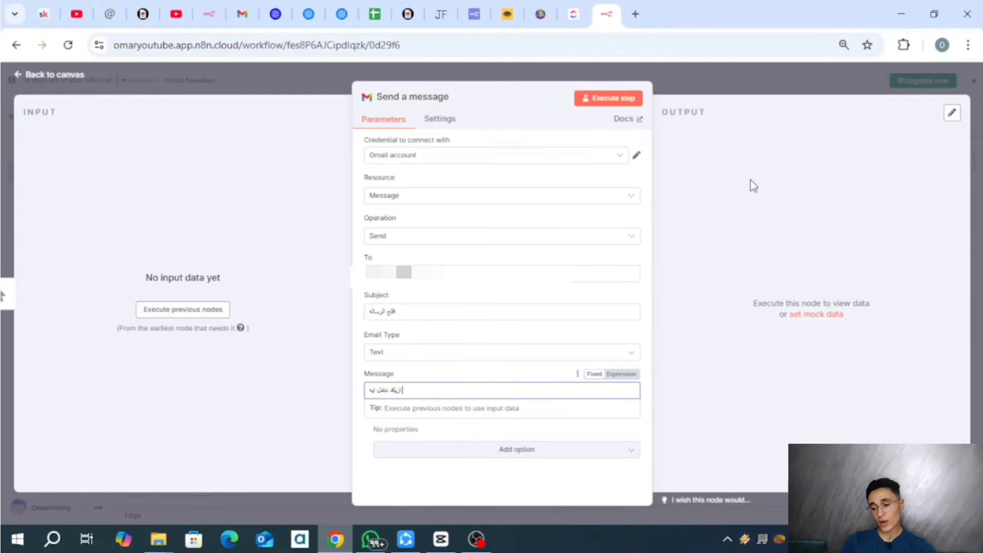
Execute the Send a message step and view its output as a table and as a schema.
click(594, 100)
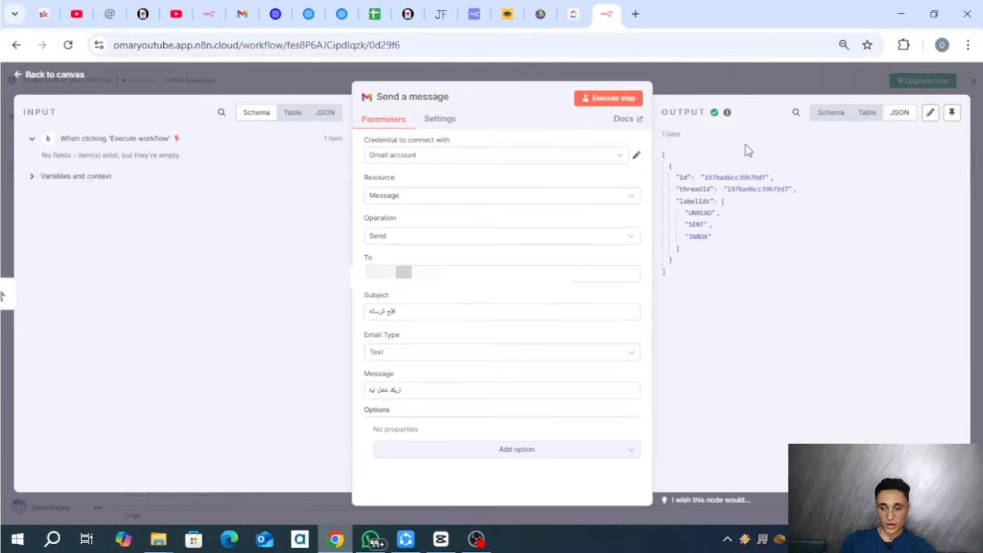
click(865, 113)
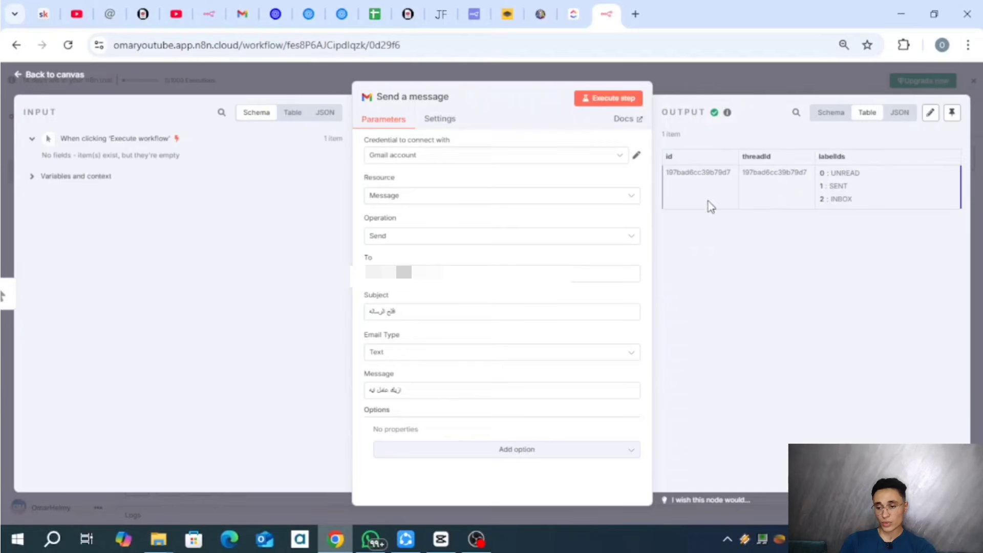
click(832, 113)
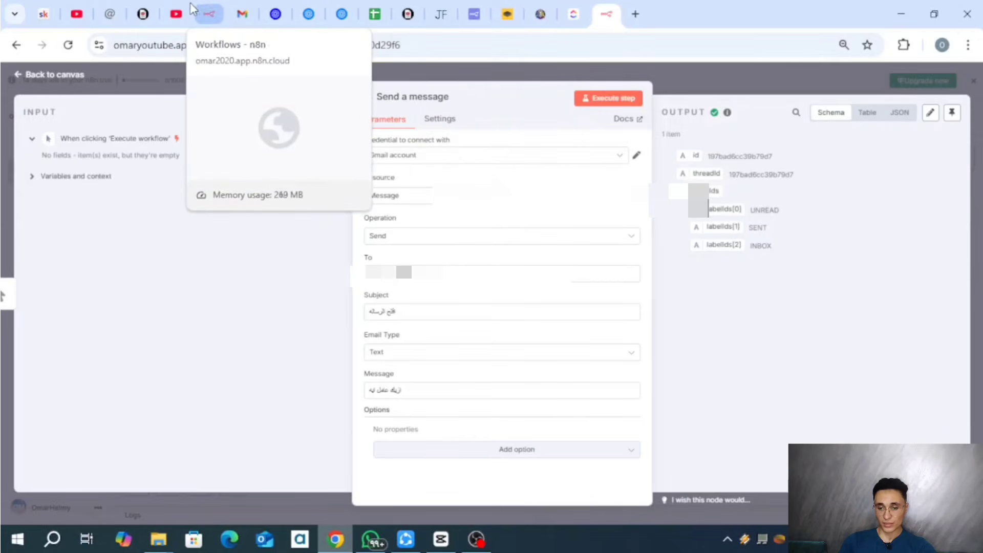
Check the n8n footer of a sent email in Gmail and add the Append n8n Attribution option to the n8n node, switched off.
click(242, 14)
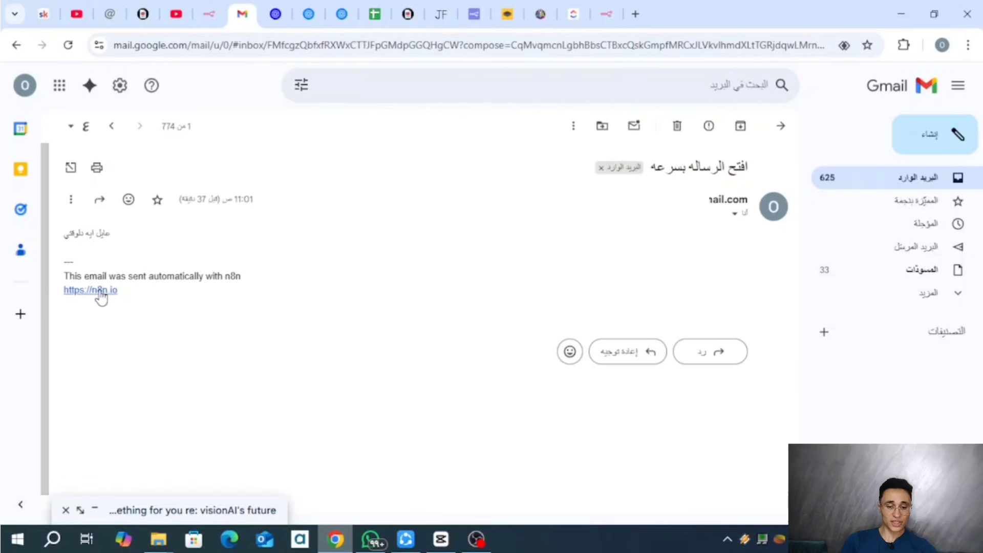
click(199, 8)
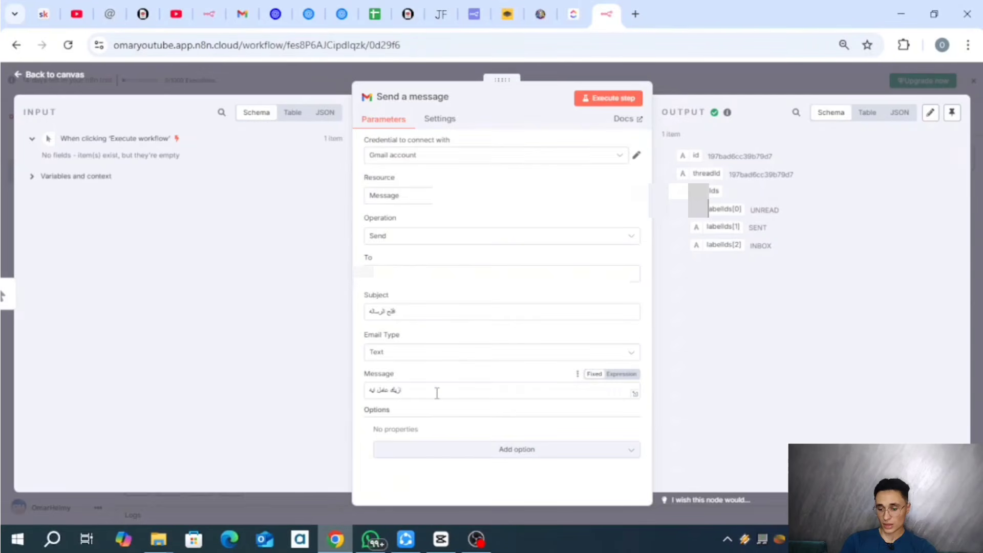
click(510, 453)
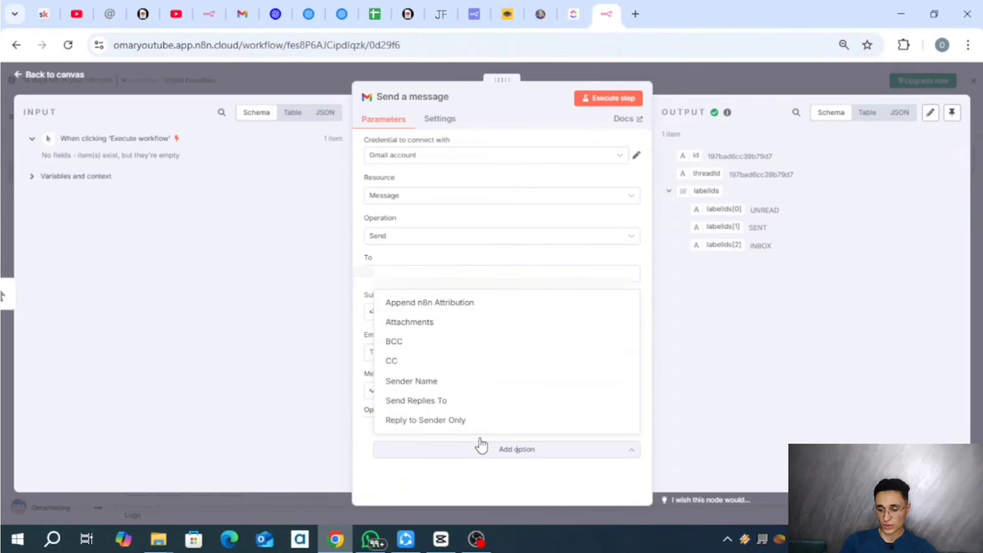
click(422, 306)
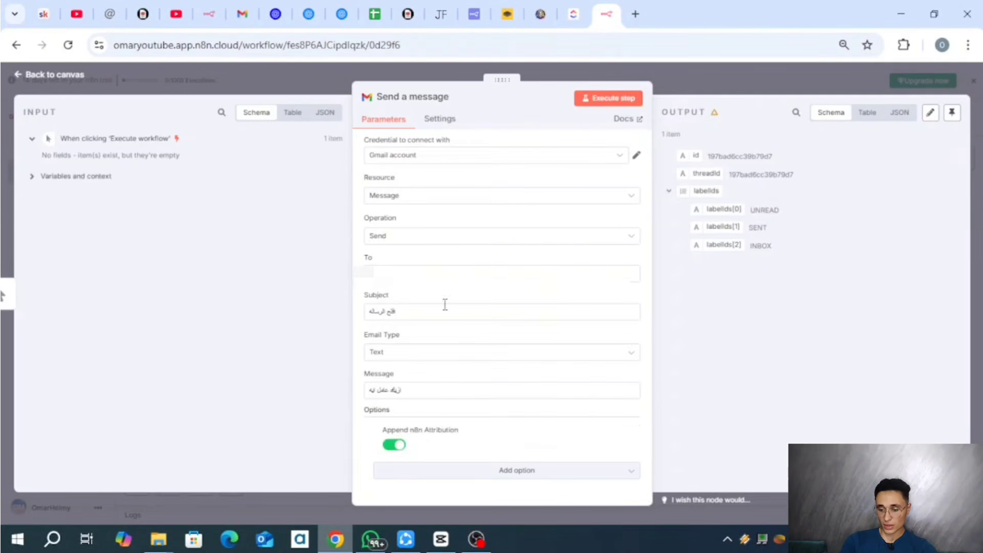
click(402, 448)
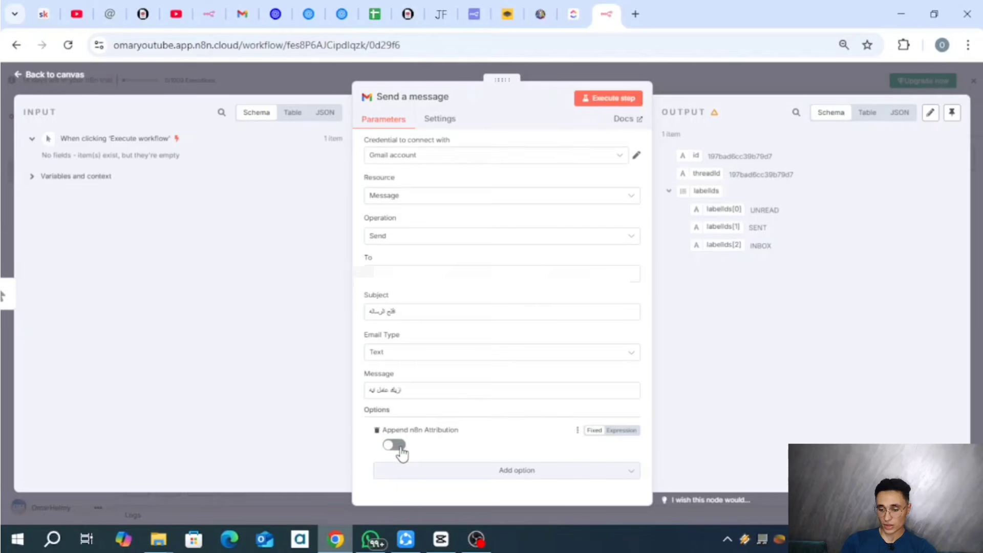
Execute the Send a message step again, check the new email in Gmail and return to the n8n node.
click(612, 98)
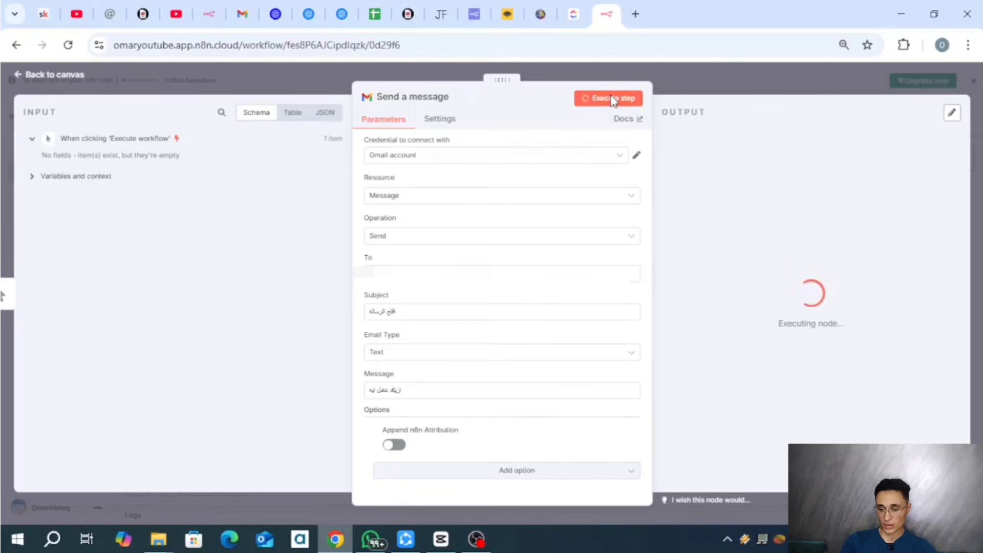
click(242, 14)
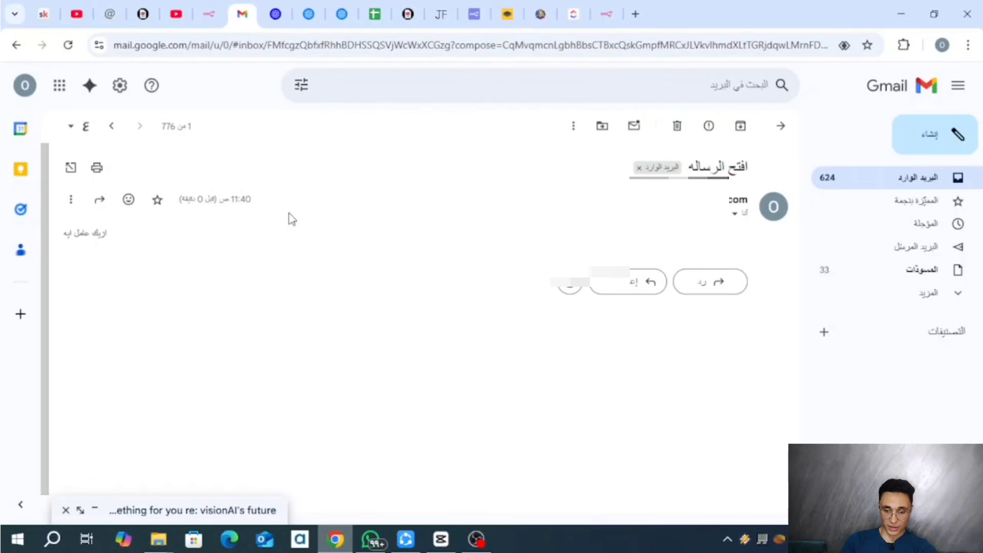
click(603, 12)
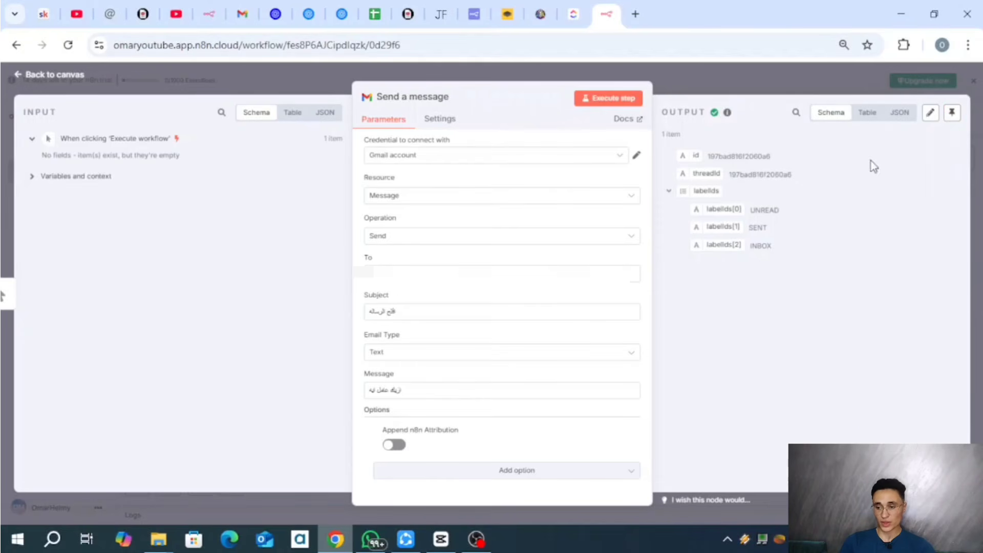
Pin the output data of the Send a message node.
click(952, 112)
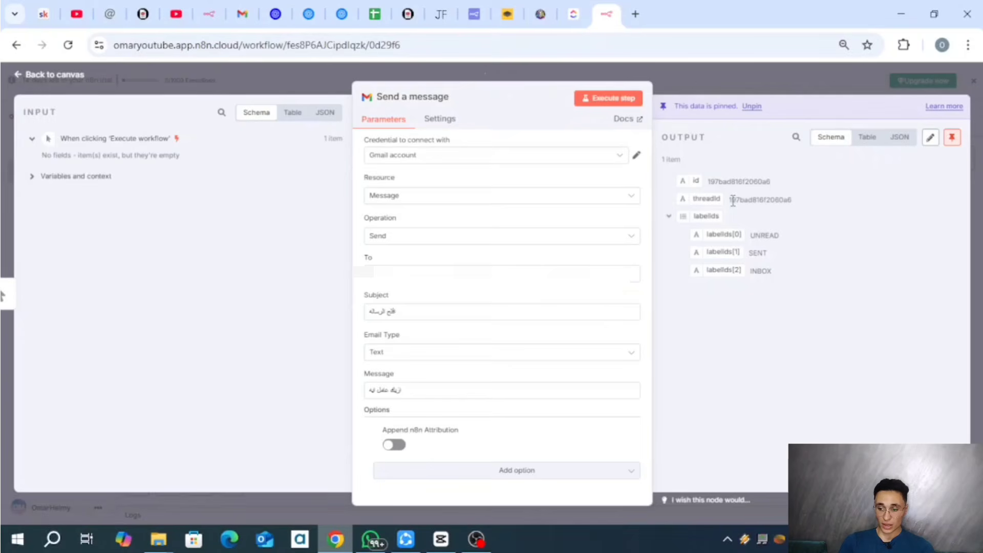
Try editing the id value in the pinned output data and discard the edit.
click(930, 142)
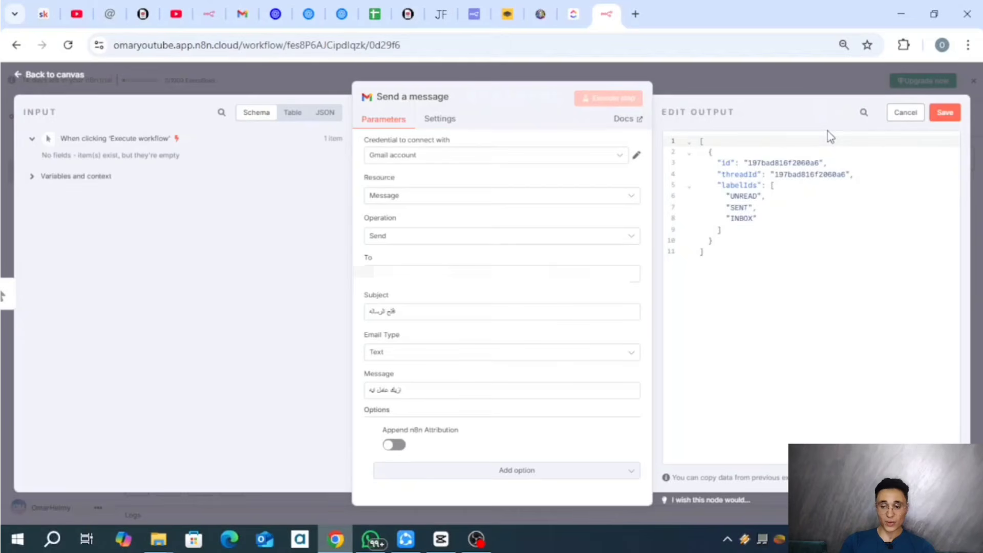
double_click(768, 163)
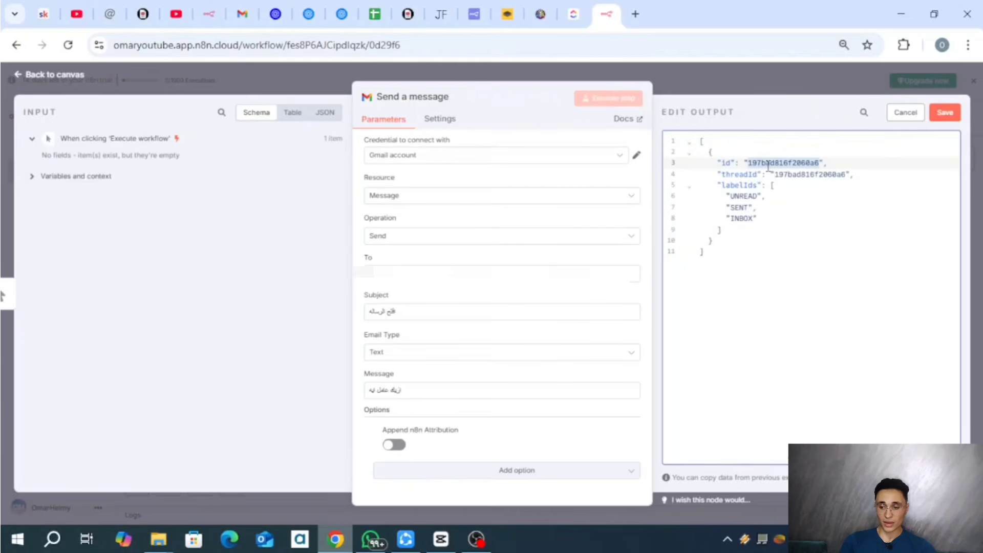
click(768, 164)
key(BackSpace)
key(BackSpace)
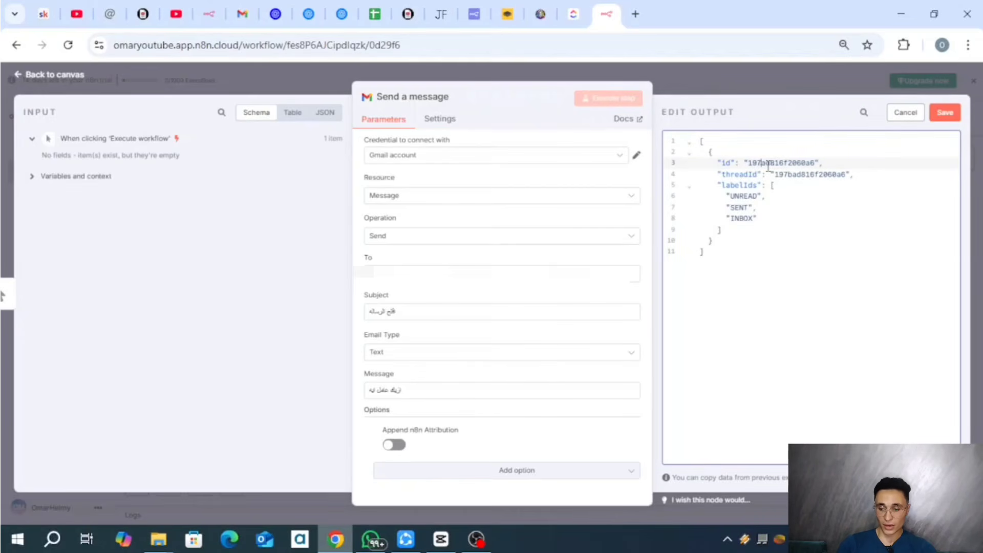
text(سيب)
key(BackSpace)
key(BackSpace)
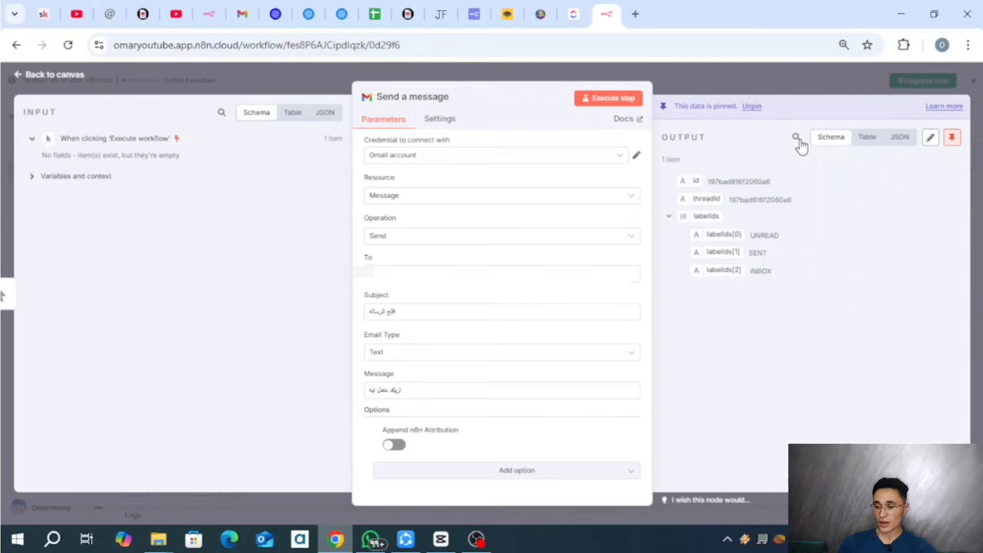
Search the node's output for "19" and return to the workflow canvas.
click(799, 138)
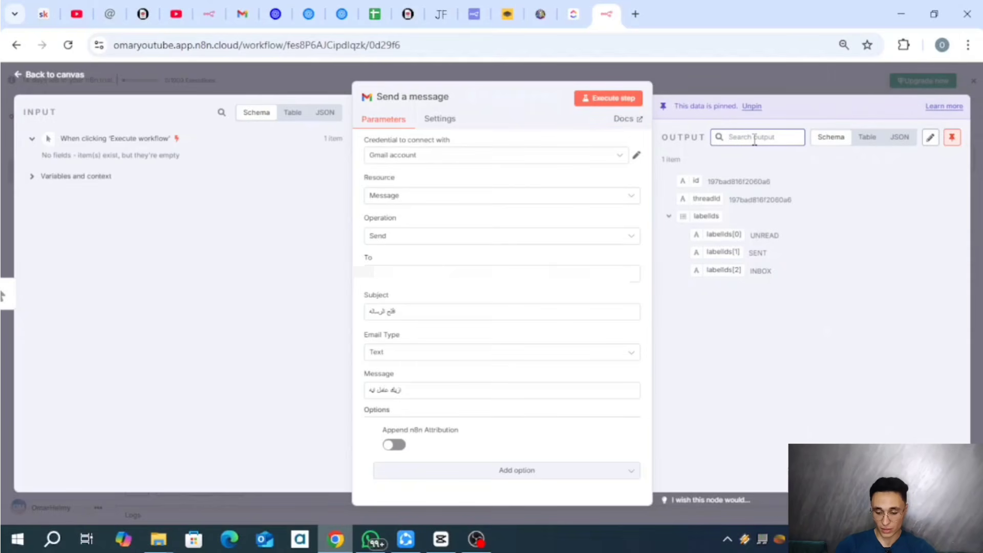
text(19)
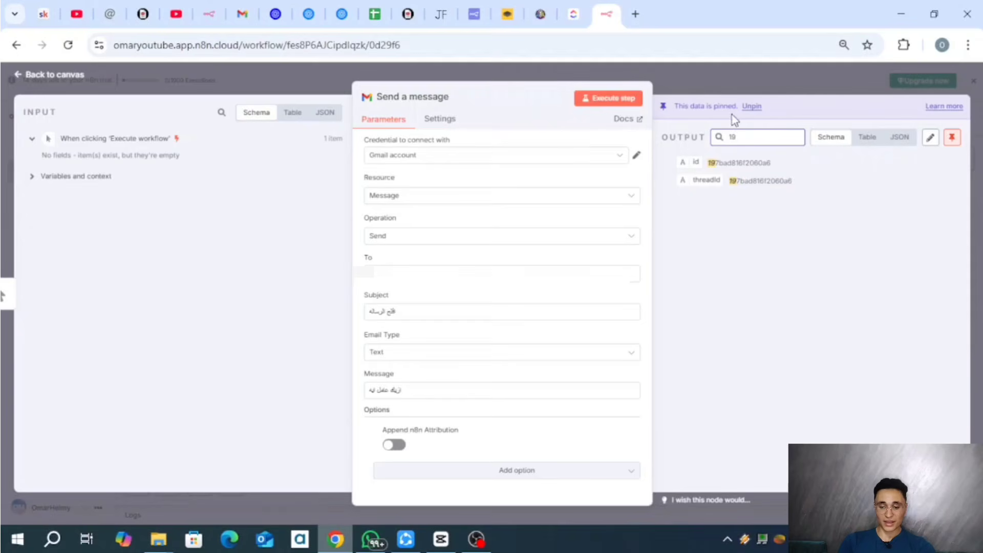
click(725, 77)
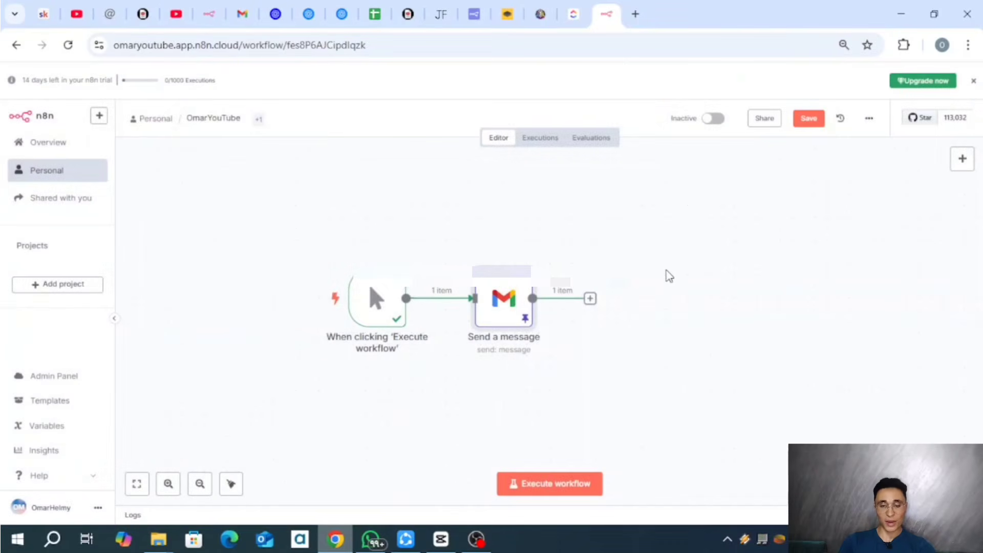